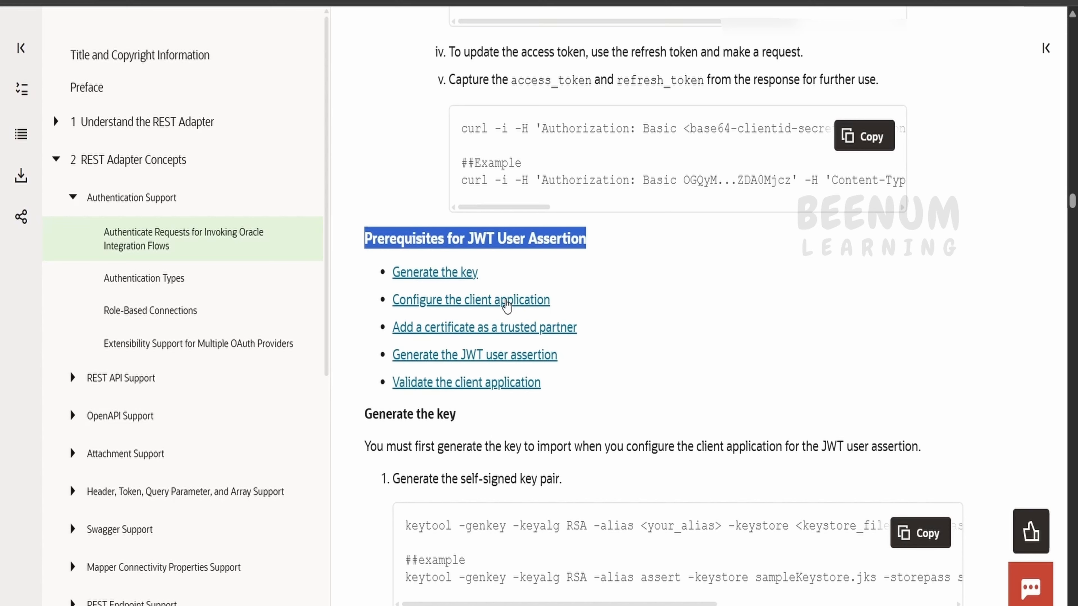
scroll(505, 316, down, 2)
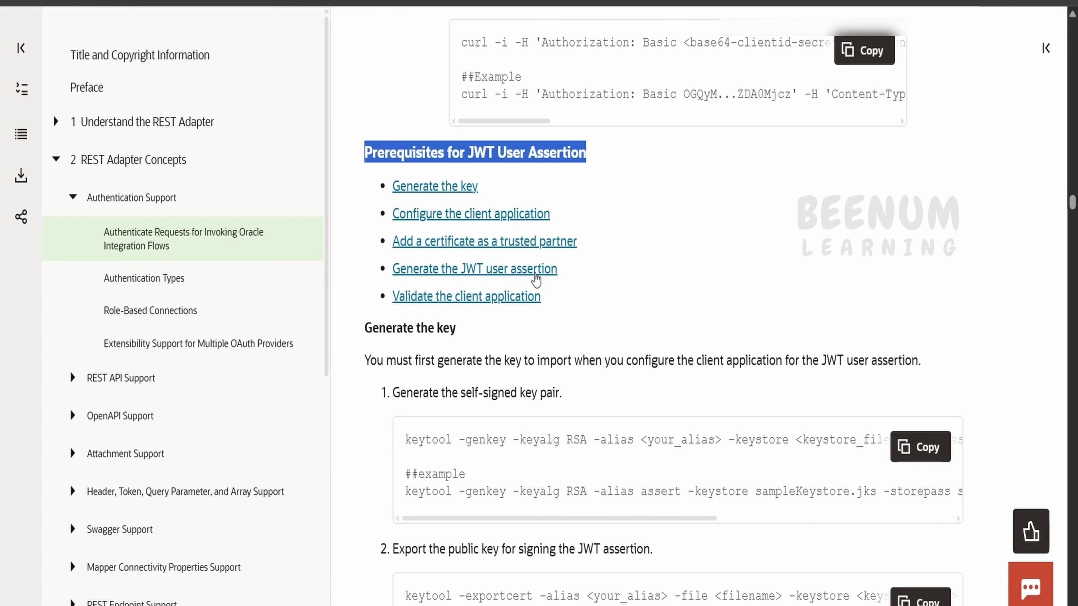
scroll(537, 280, down, 3)
scroll(538, 280, down, 1)
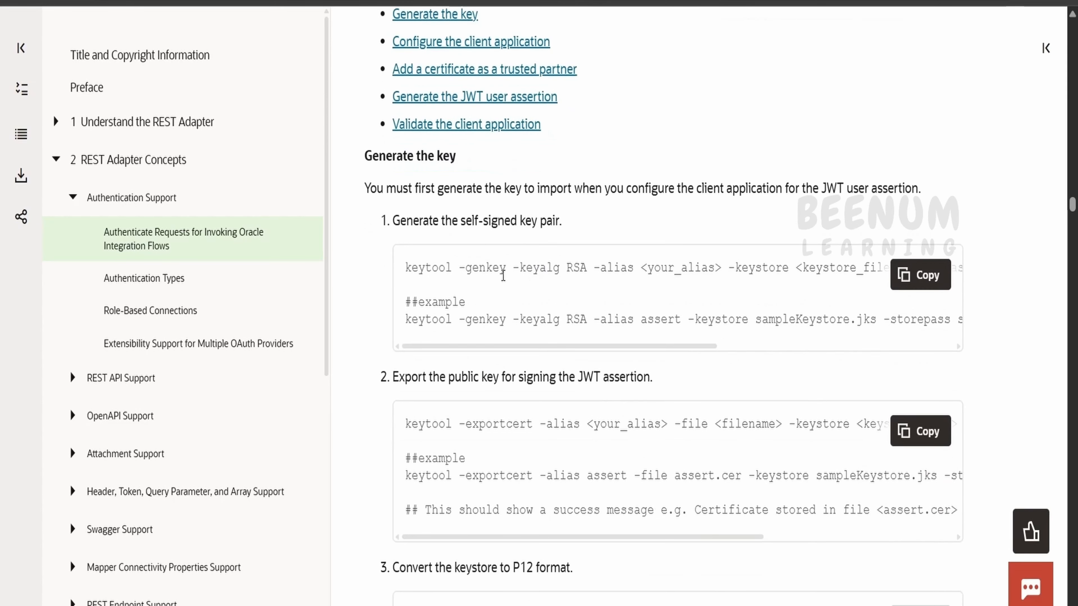
scroll(804, 314, down, 2)
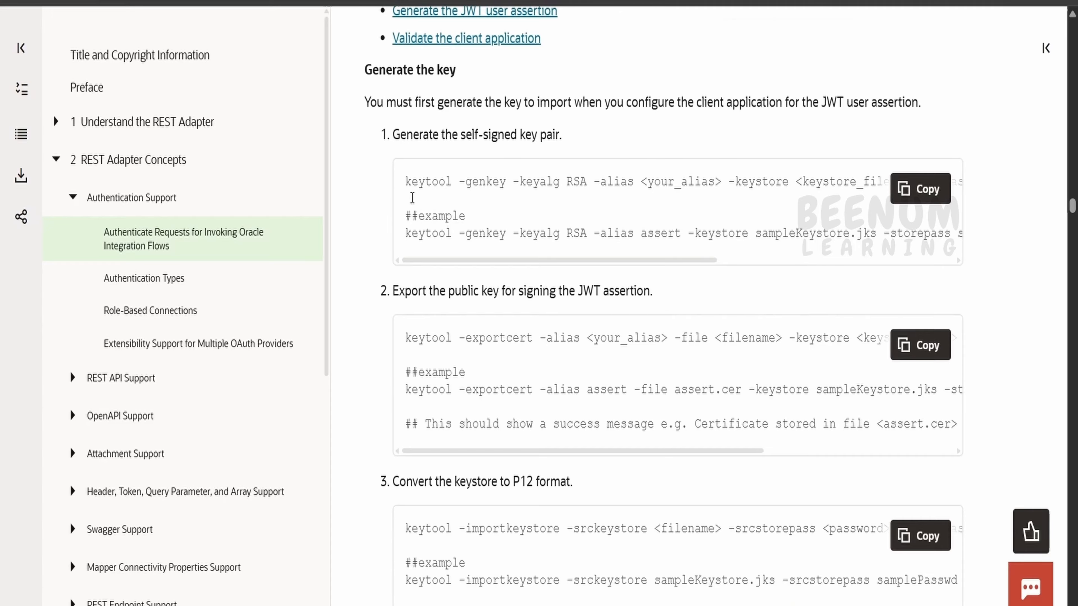
scroll(411, 200, down, 8)
scroll(413, 215, up, 8)
scroll(413, 214, up, 1)
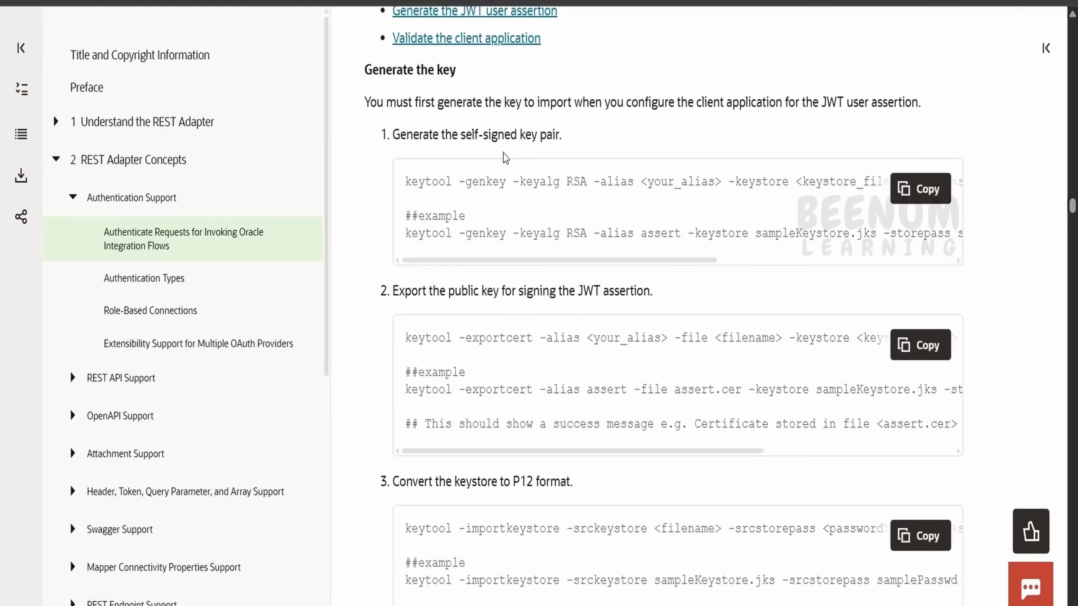
triple_click(509, 135)
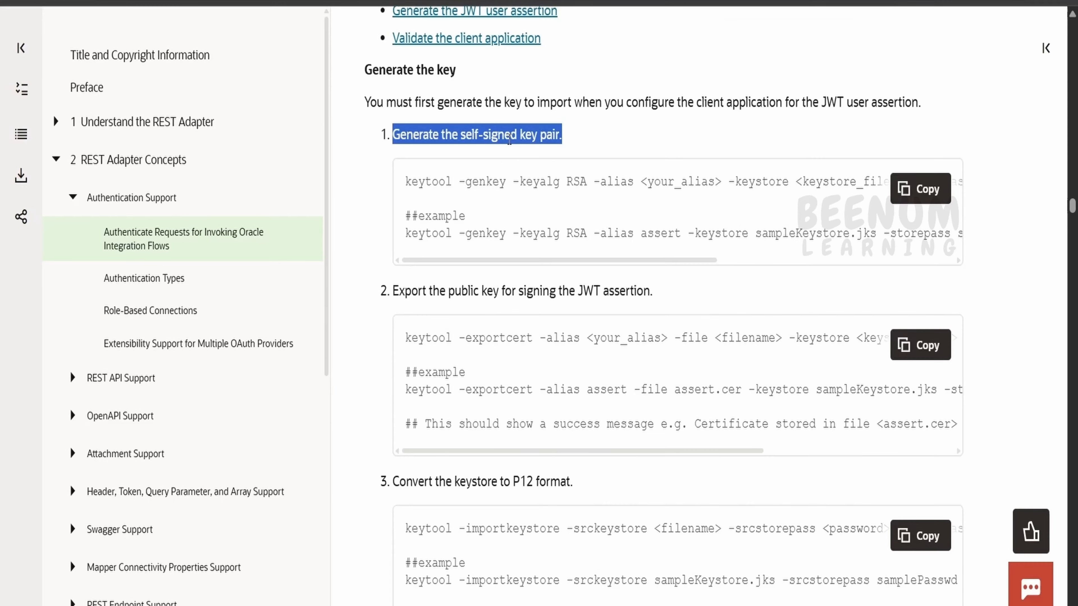
triple_click(515, 290)
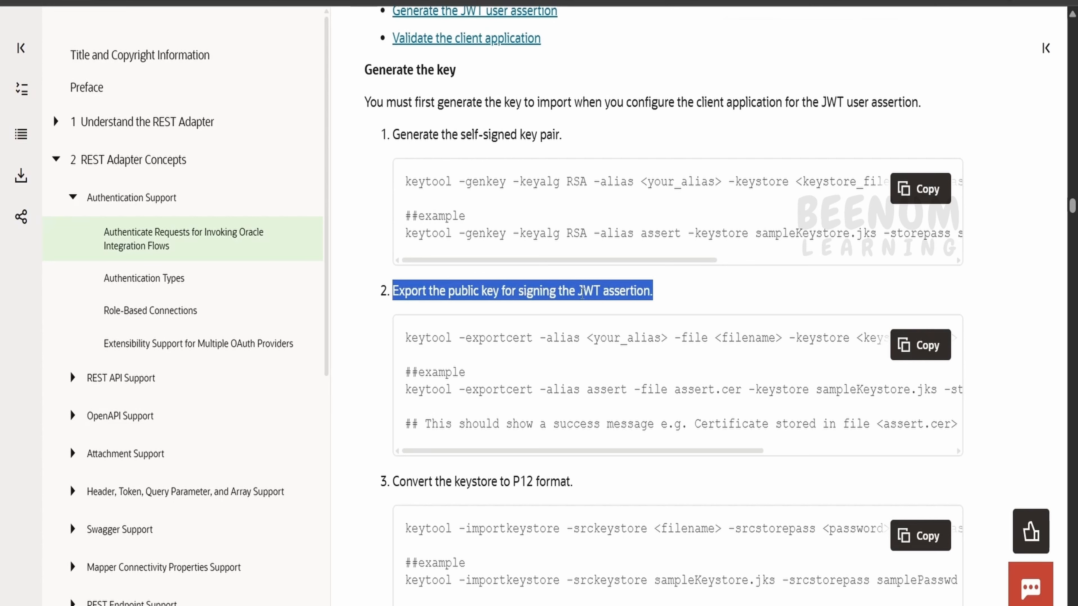
scroll(597, 292, down, 4)
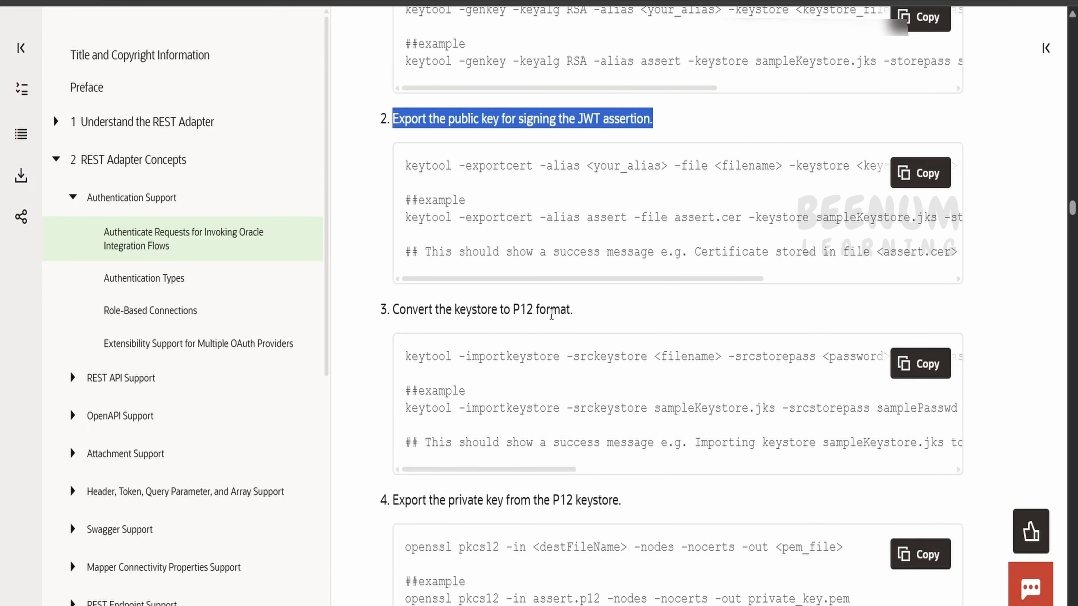
double_click(552, 309)
triple_click(551, 309)
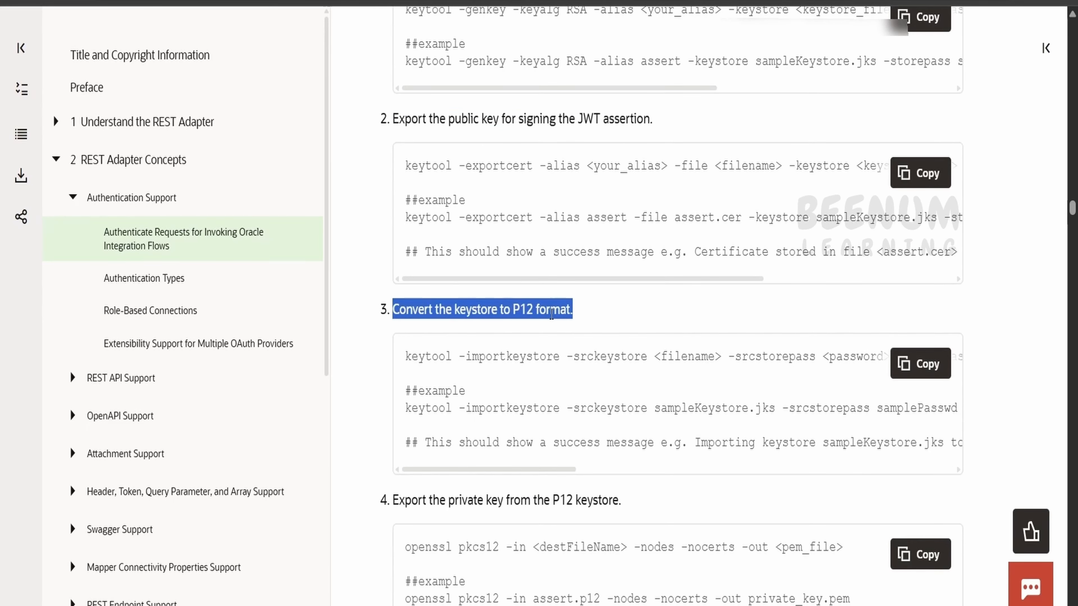
scroll(554, 318, down, 4)
triple_click(496, 327)
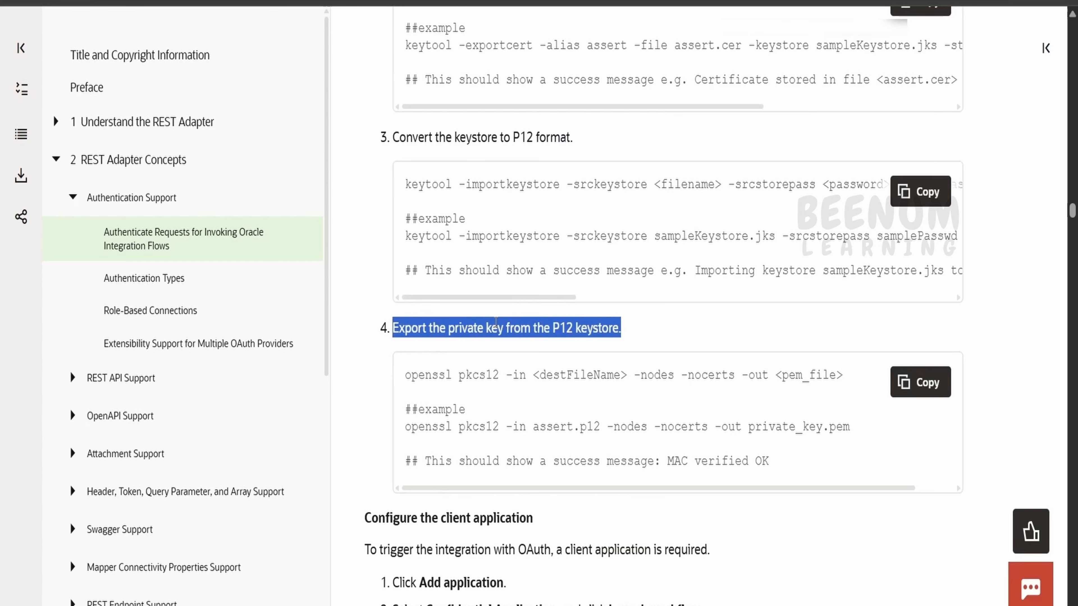
drag(861, 429, 824, 429)
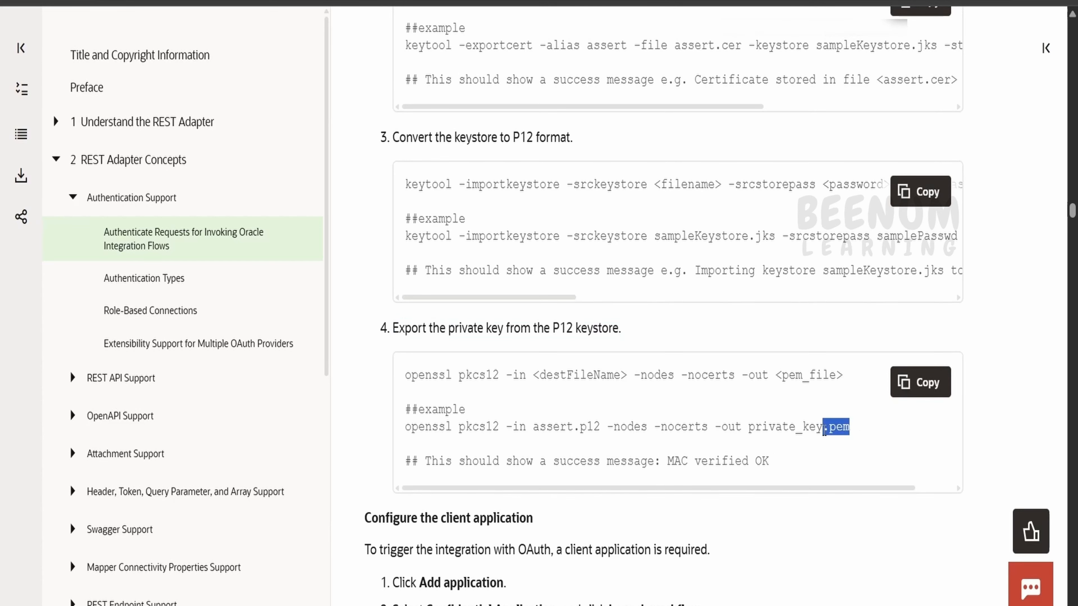
scroll(824, 428, up, 4)
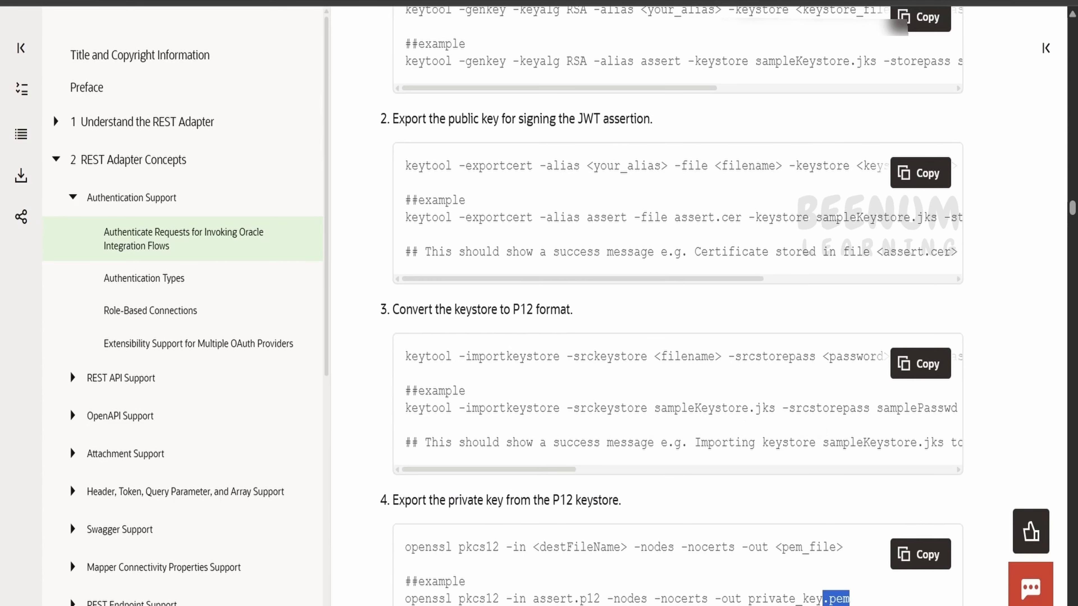
key(alt+Tab)
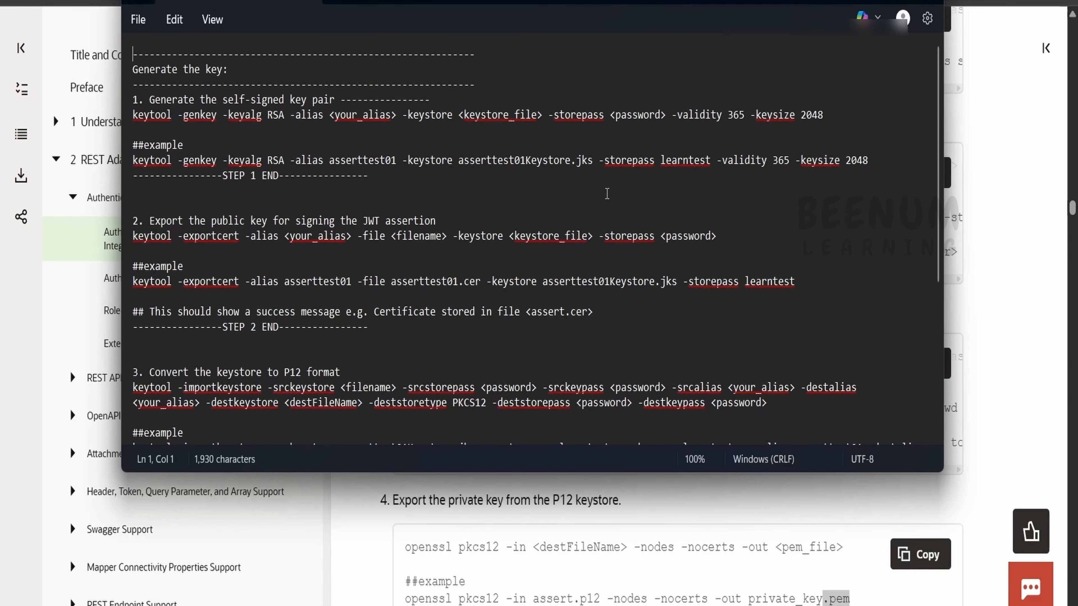
Step: Compare the asserttest01 alias and -storepass in the notes with the docs' keytool example
scroll(286, 219, down, 4)
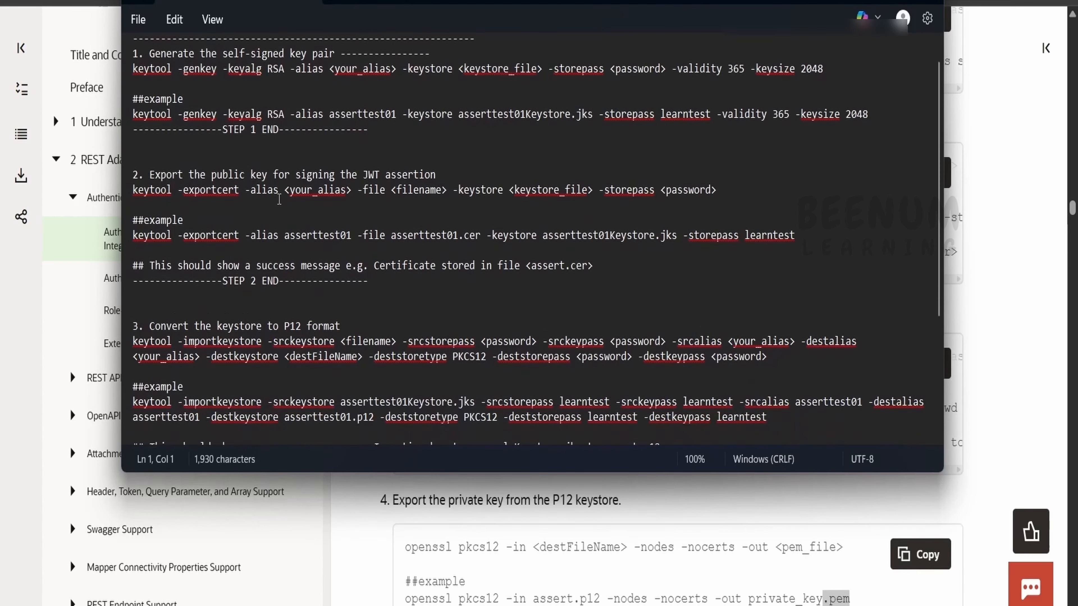
click(548, 493)
scroll(543, 488, up, 3)
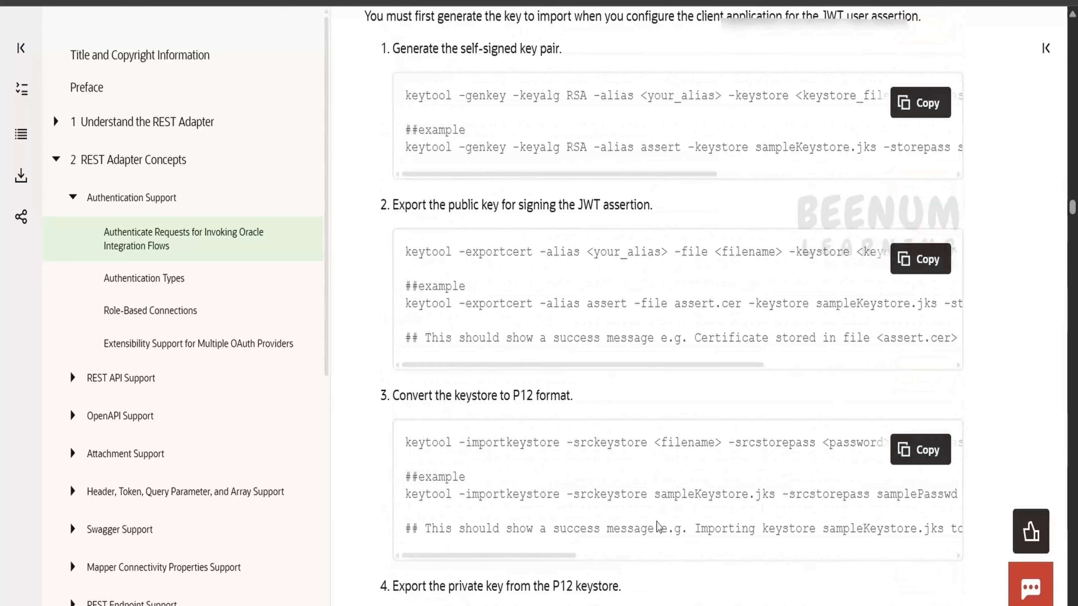
key(alt+Tab)
key(alt+Tab)
scroll(467, 166, right, 5)
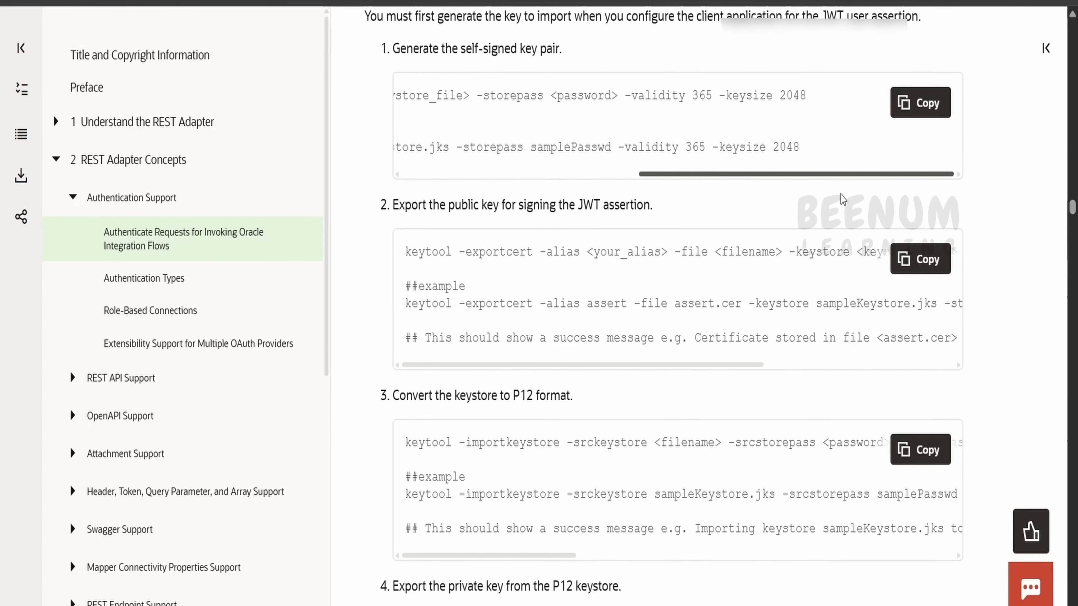
scroll(448, 154, left, 5)
double_click(616, 147)
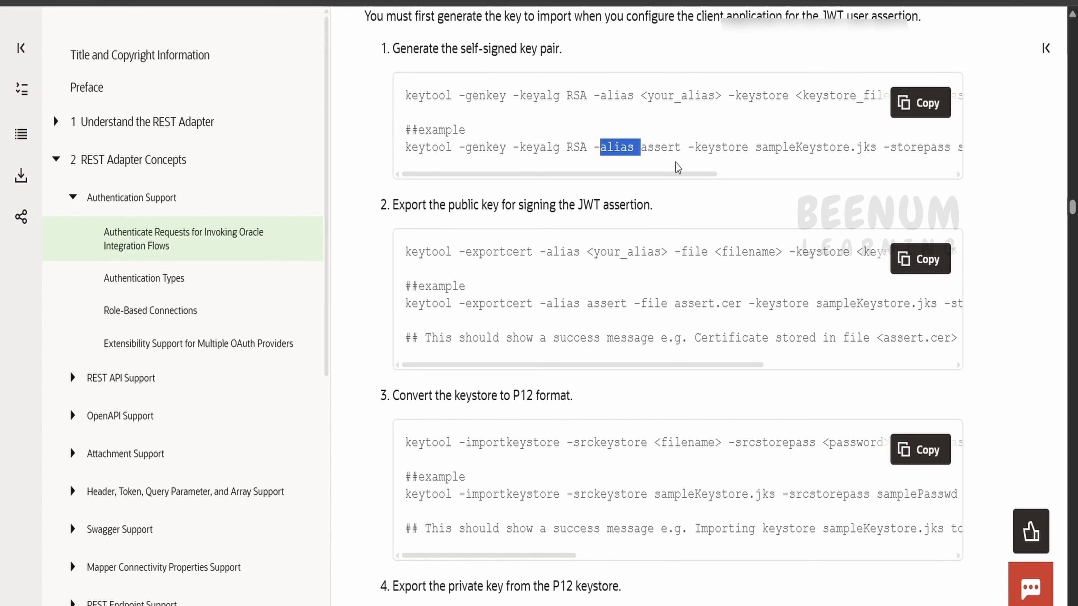
key(alt+Tab)
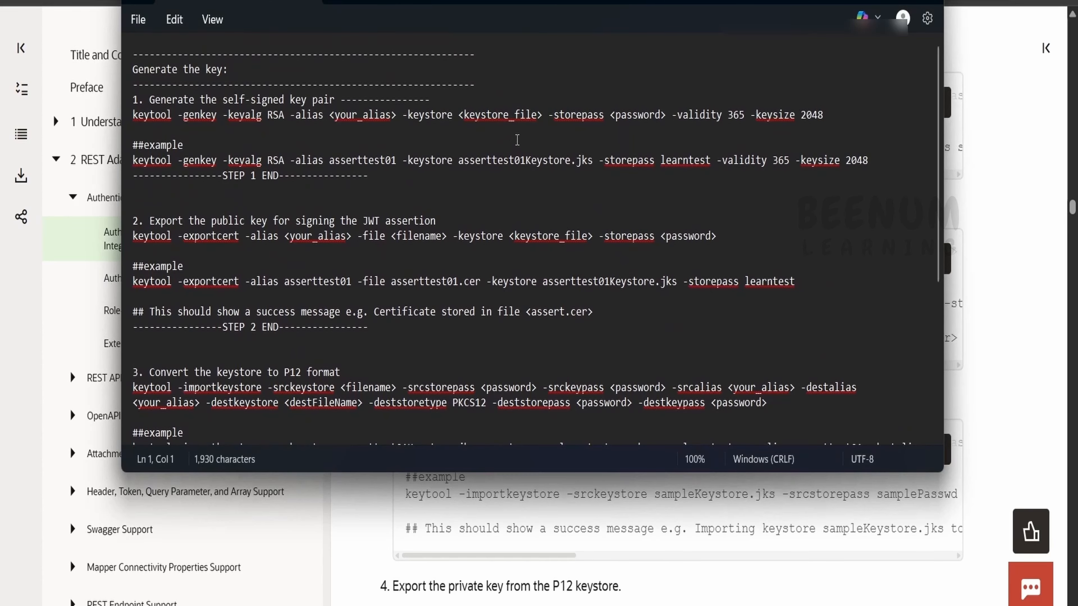
double_click(633, 159)
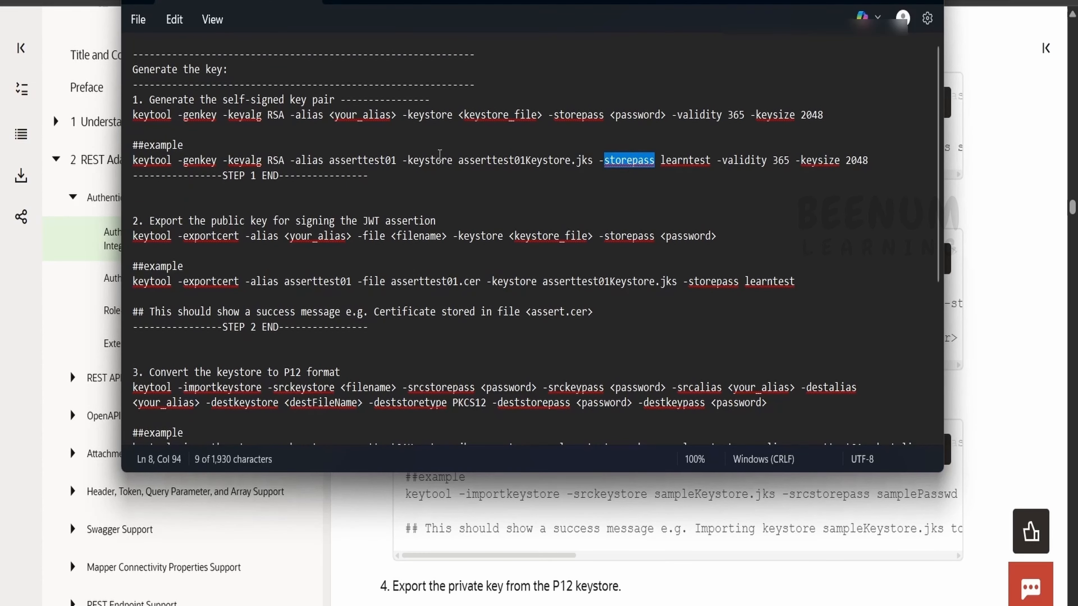
double_click(349, 160)
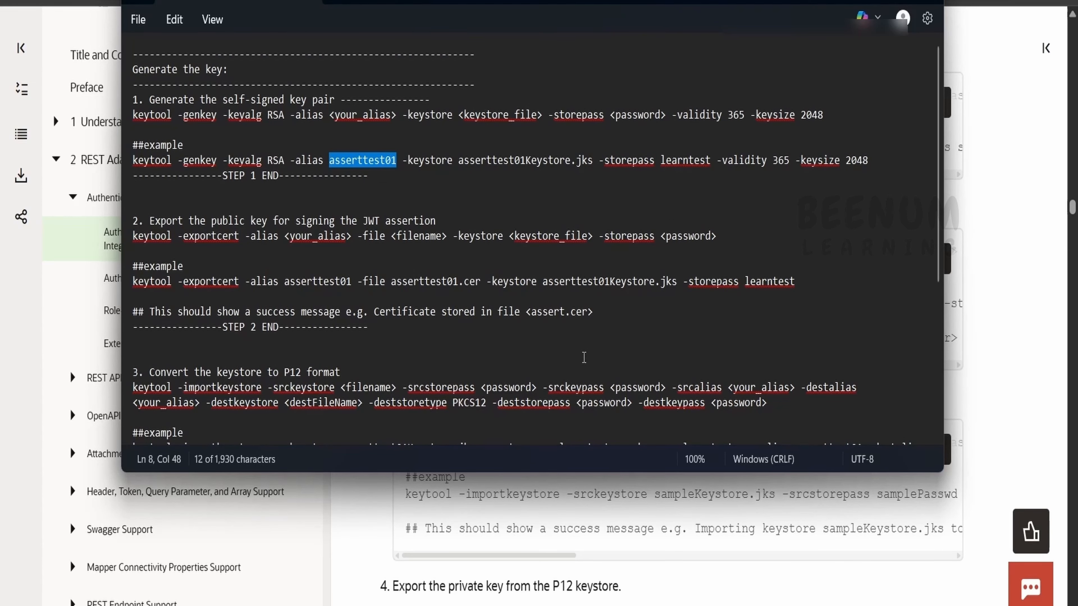
scroll(583, 358, down, 4)
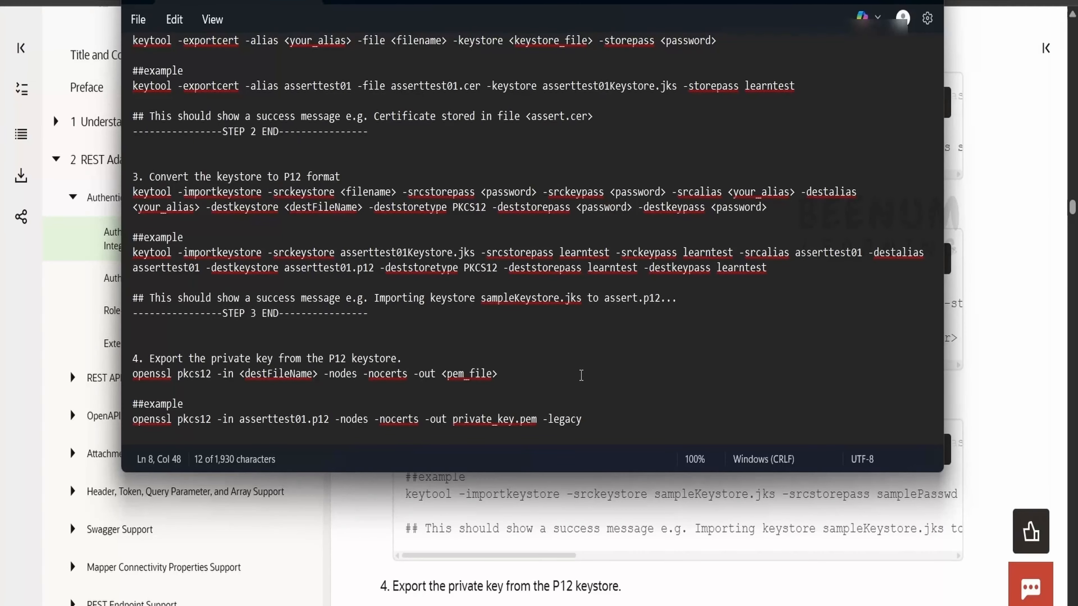
scroll(581, 375, up, 4)
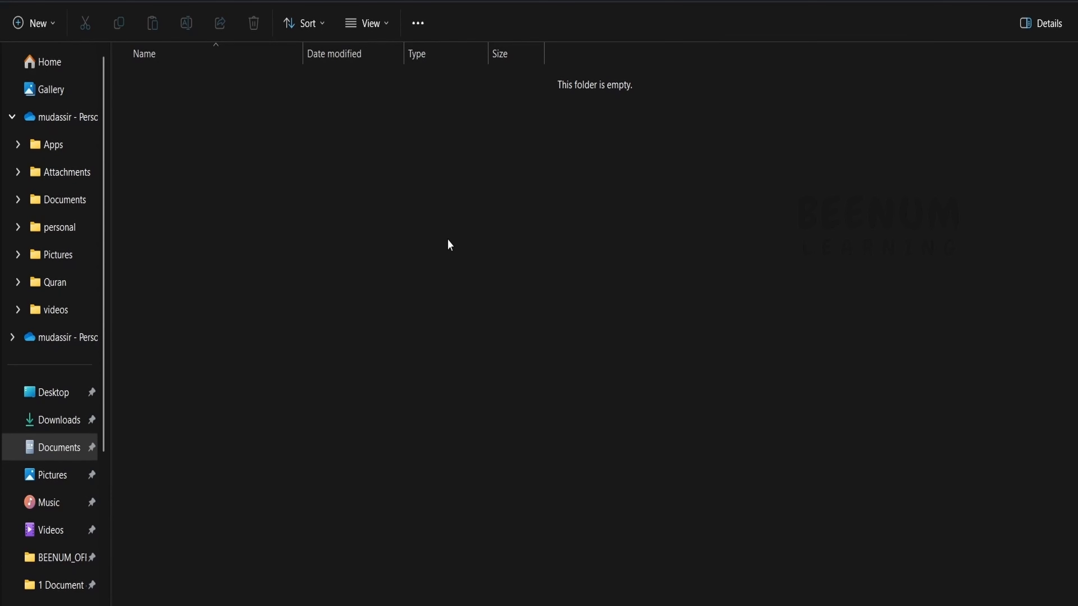
Step: Open a widened PowerShell terminal in the empty keys folder
right_click(499, 195)
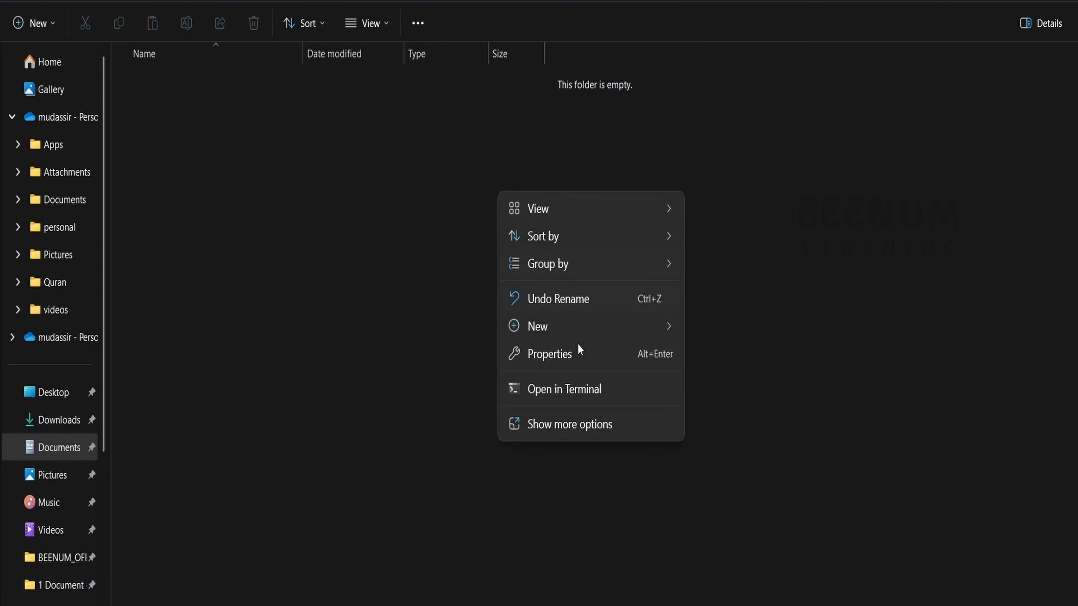
click(577, 392)
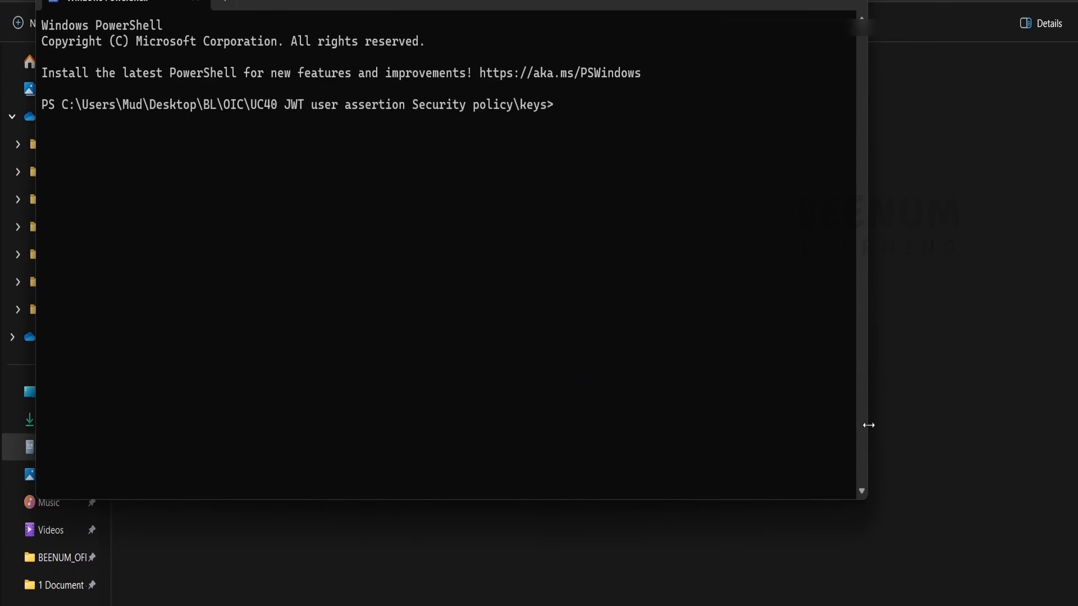
drag(866, 426, 1037, 429)
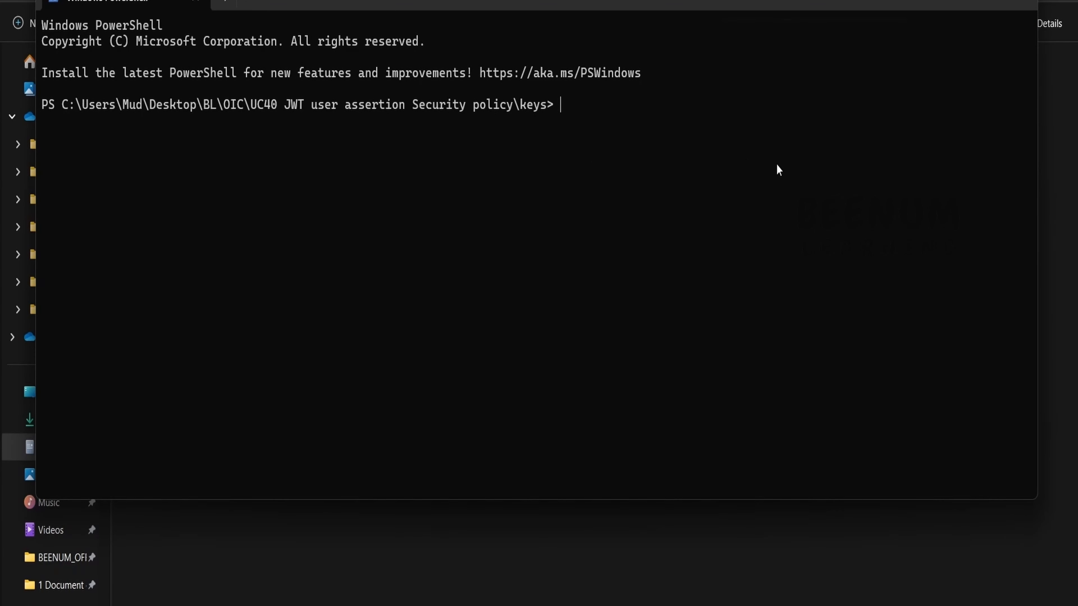
Step: Copy the keytool -genkey example command from the notes and paste it into PowerShell
click(652, 605)
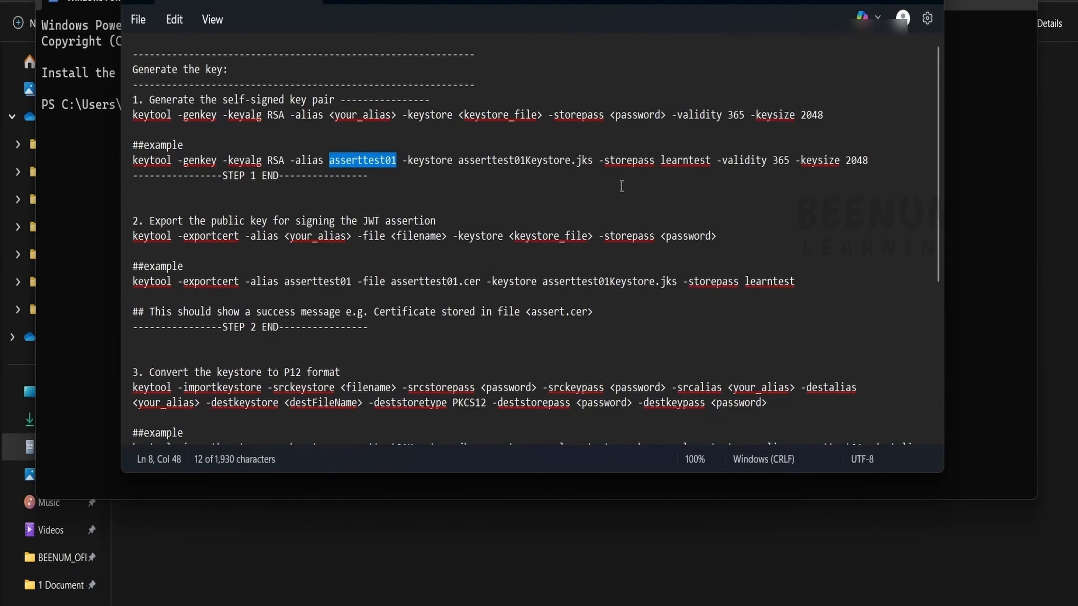
click(562, 177)
drag(889, 169, 134, 158)
key(ctrl+c)
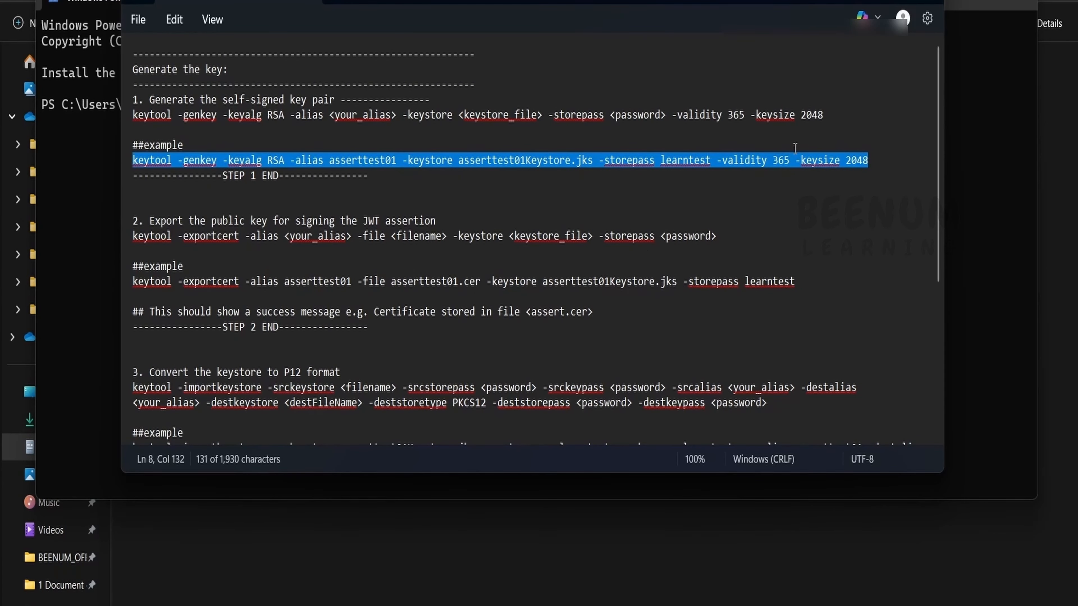
click(865, 0)
right_click(608, 238)
Step: Run keytool -genkey and enter name beenum, unit learning, organization 'beenum learning'
key(Return)
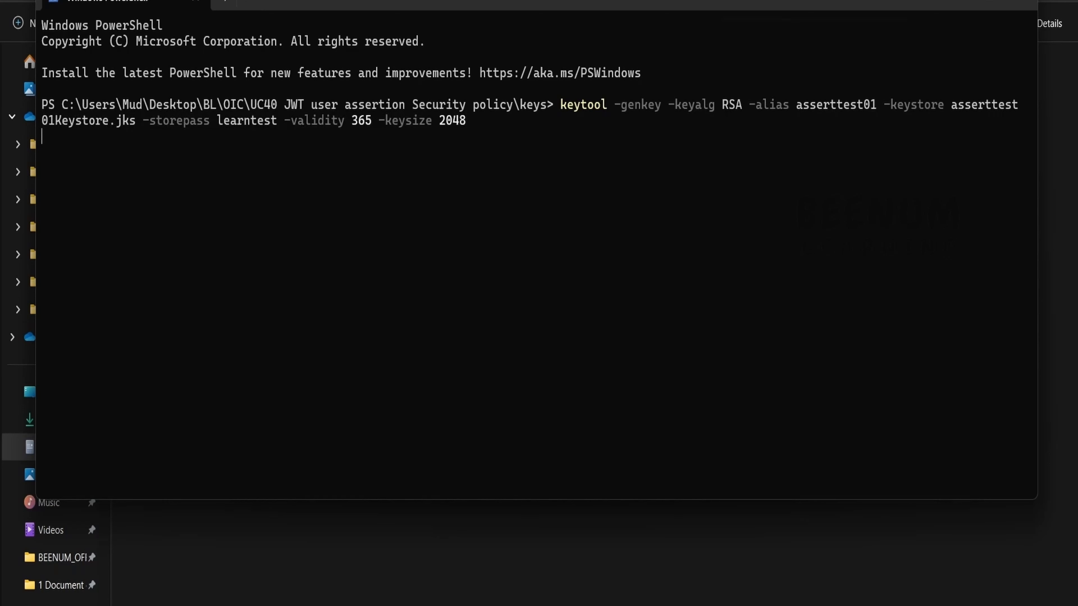
text(b)
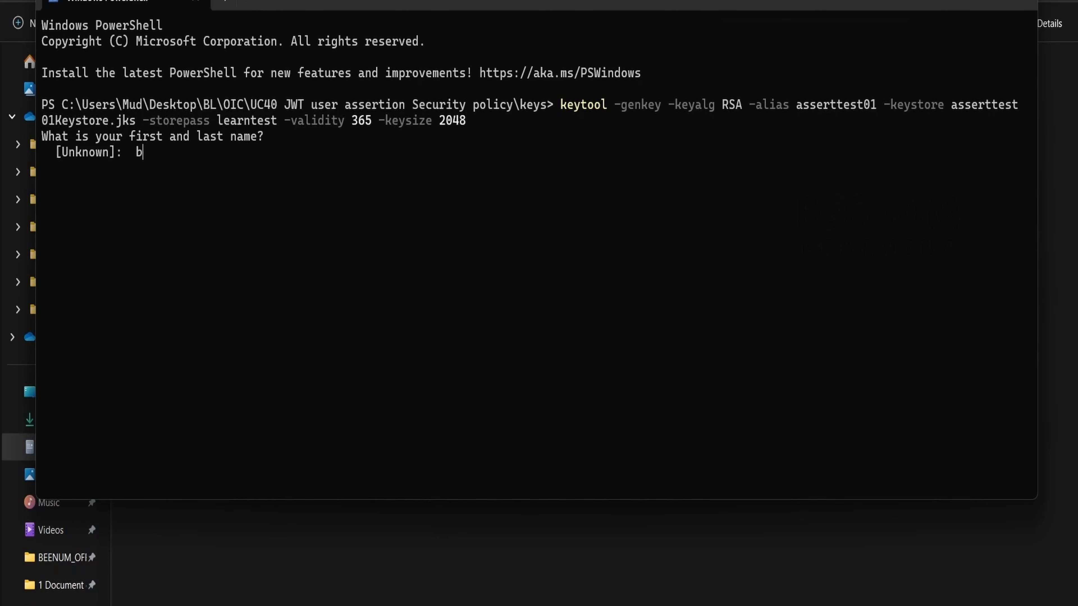
text(eenum)
key(Return)
text(learning)
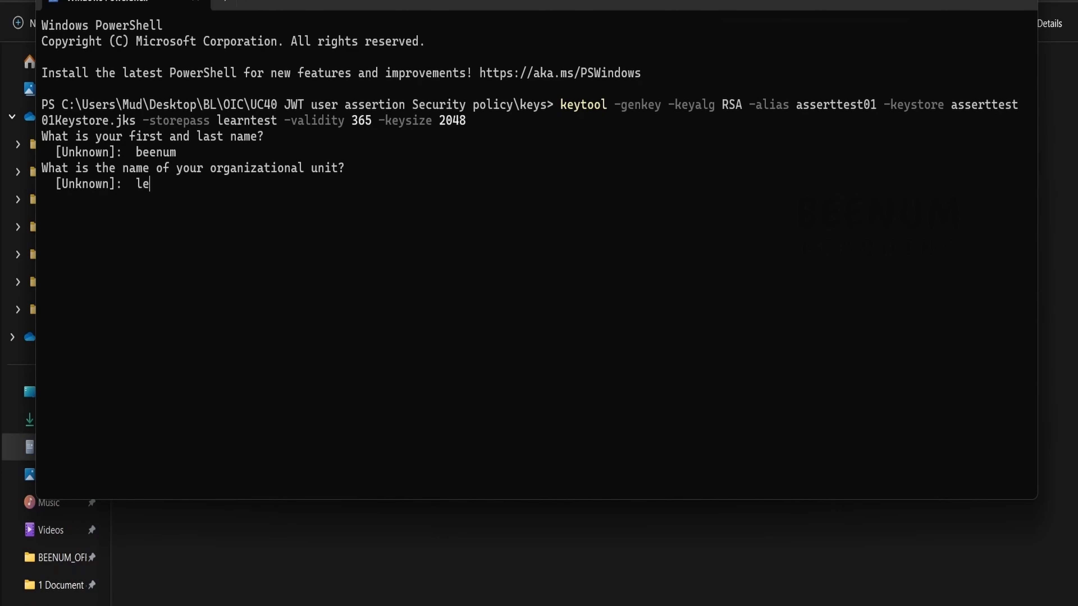
key(Return)
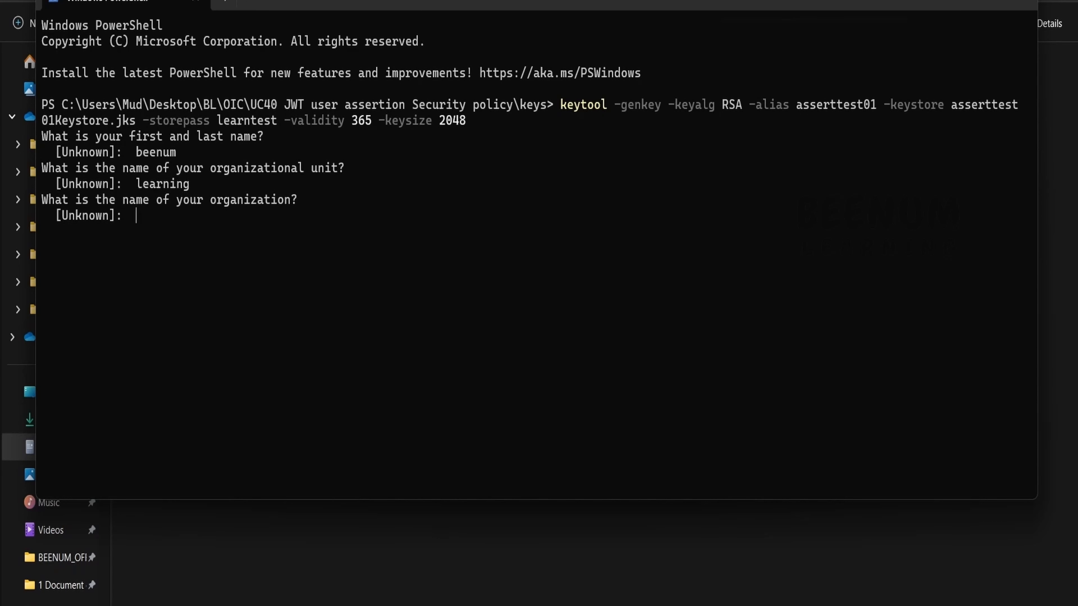
text(beenum learning)
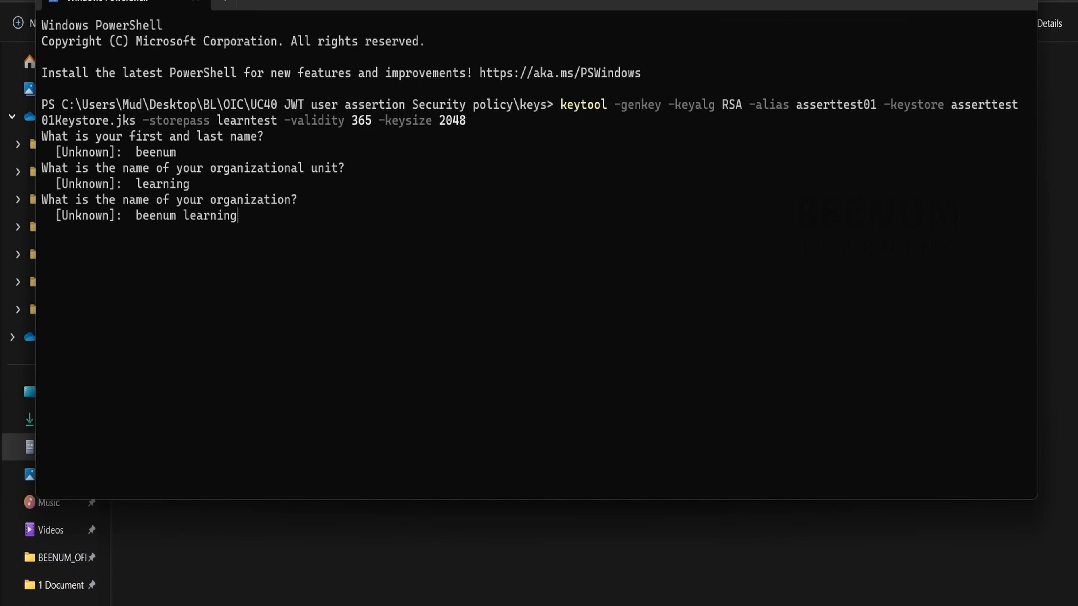
key(Return)
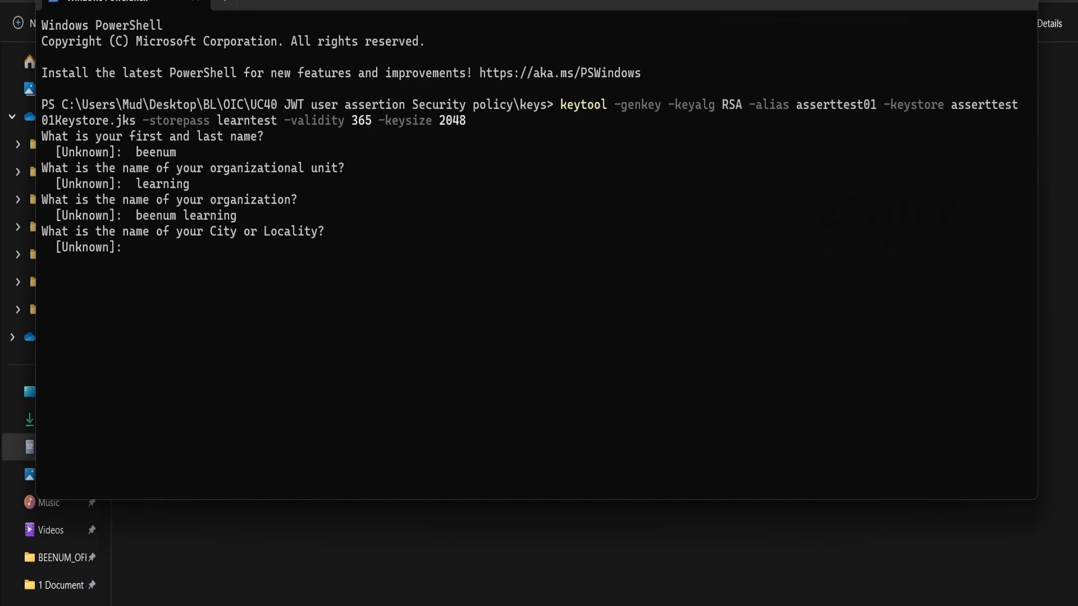
Step: Enter city mumbai, state maharashtra, country code in, and confirm the details with yes
text(mumbai)
key(Return)
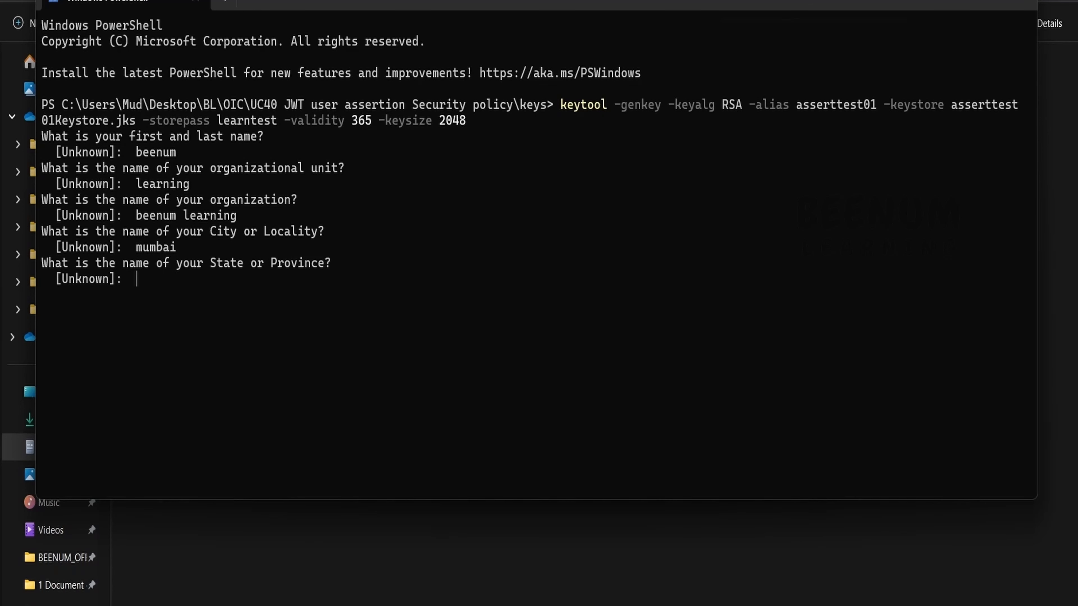
text(maharashtra)
key(Return)
text(i)
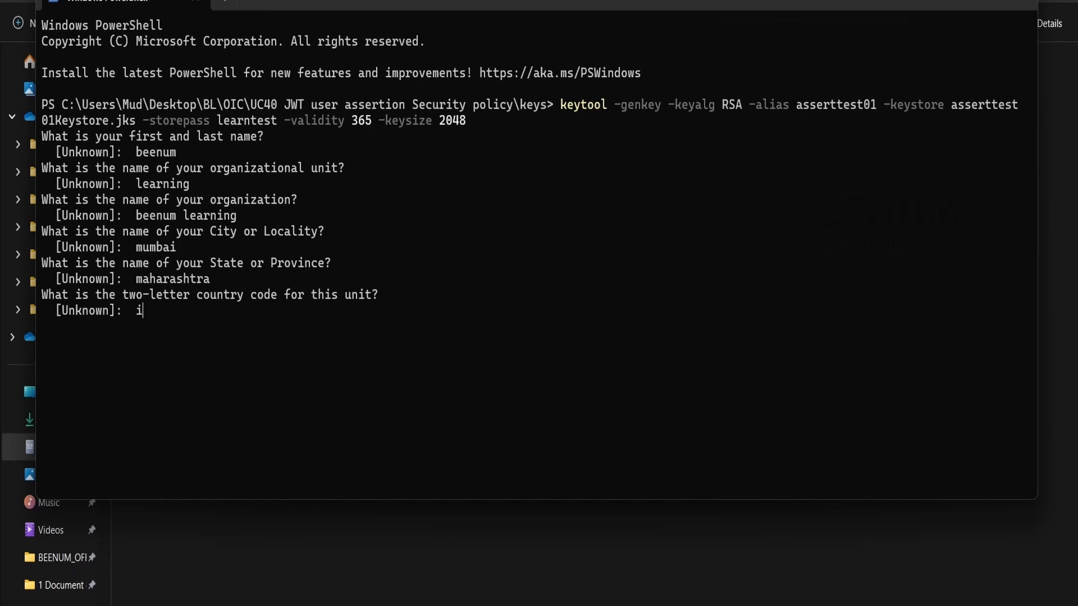
text(n)
key(Return)
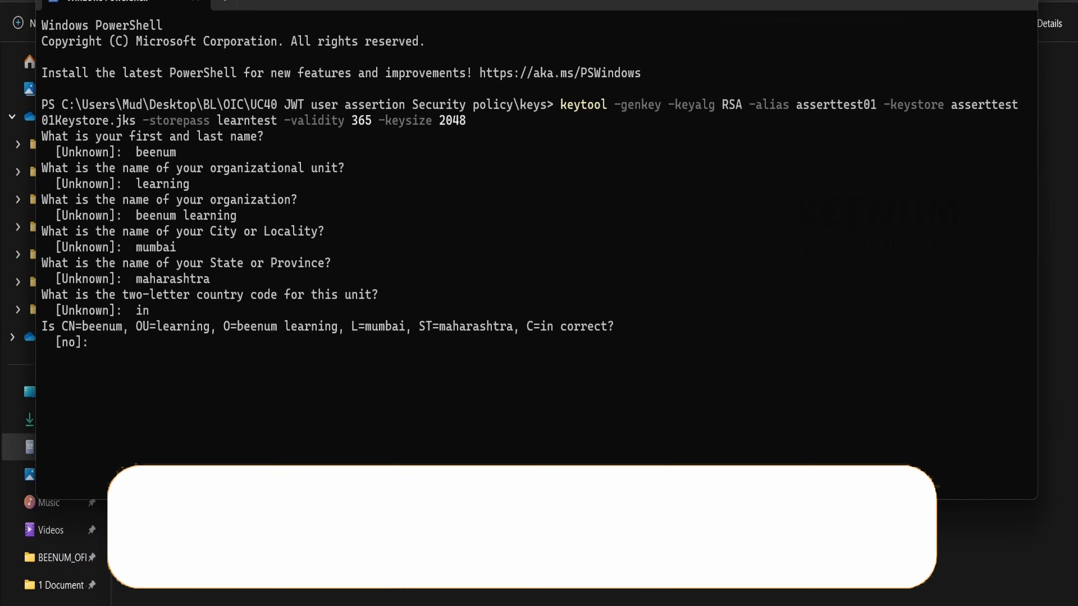
text(yes)
key(Return)
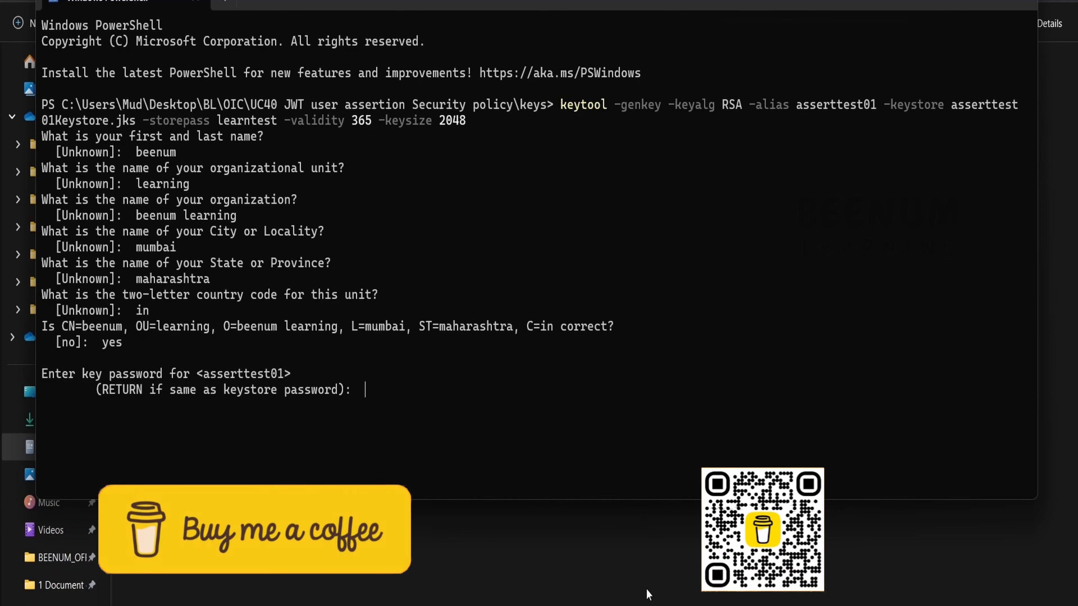
Step: Use the store password from the notes as the key password to create asserttest01Keystore.jks
click(649, 605)
double_click(691, 161)
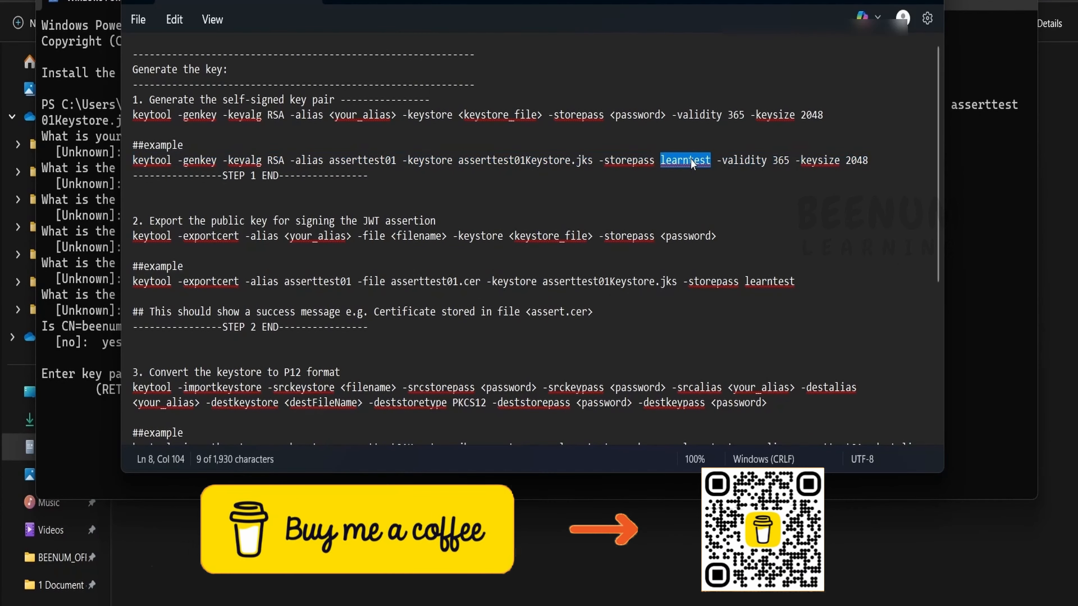
key(alt+Tab)
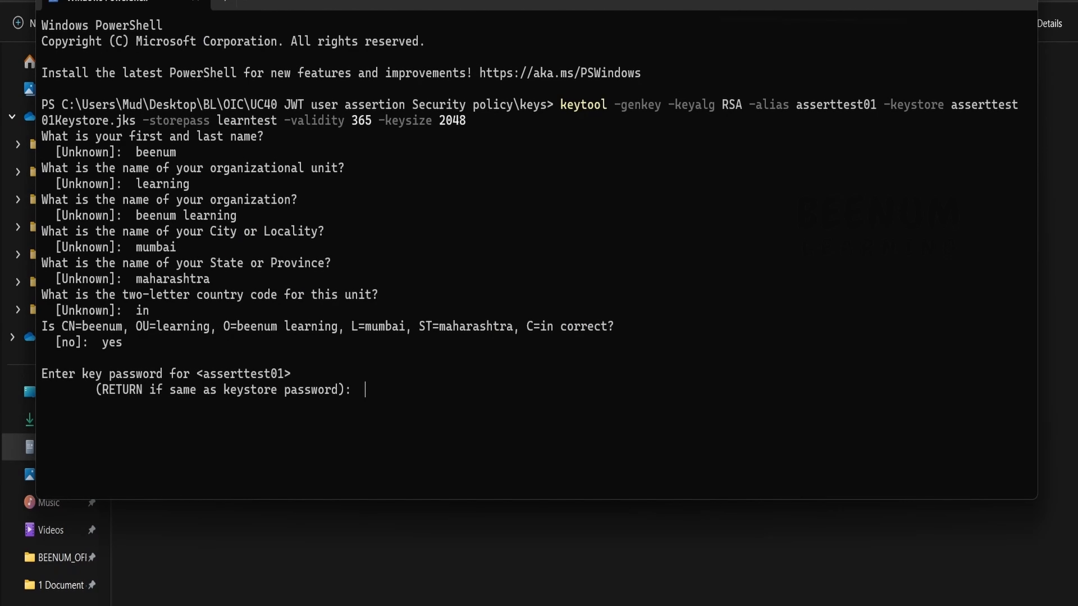
key(Return)
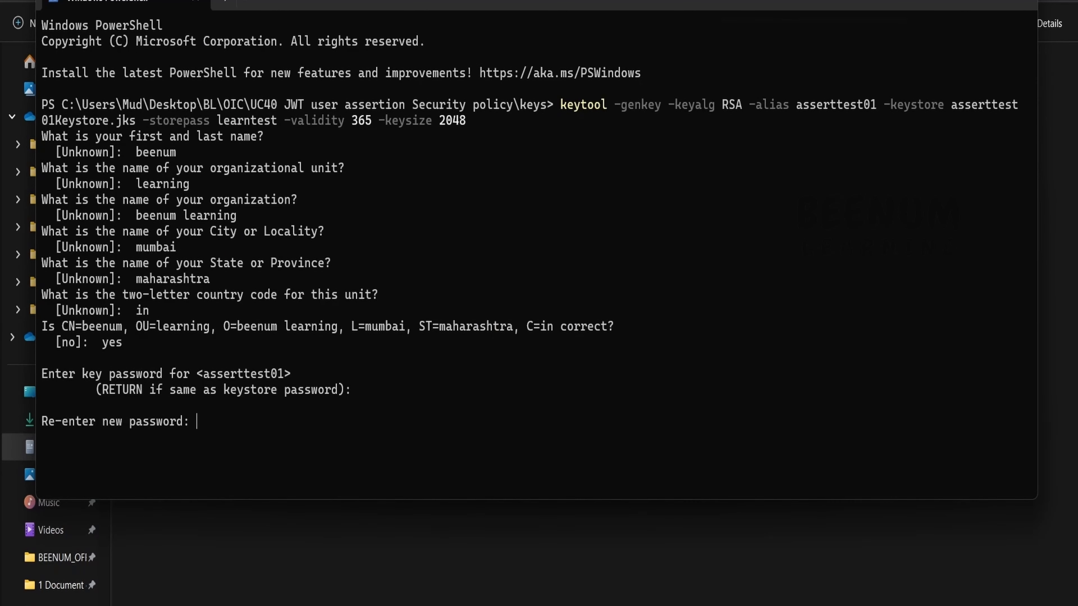
key(Return)
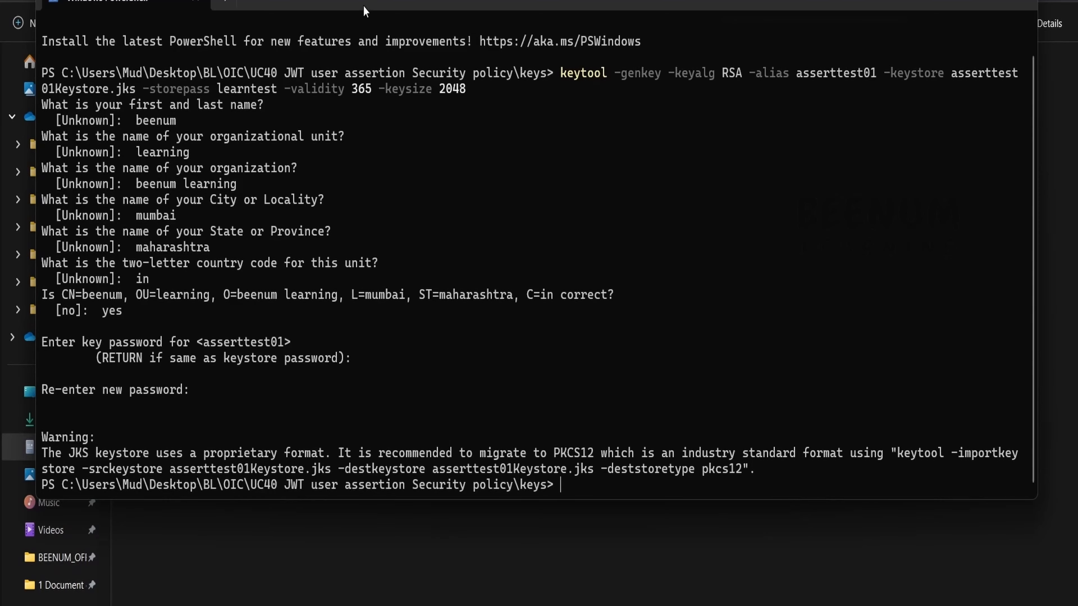
drag(362, 6, 444, 186)
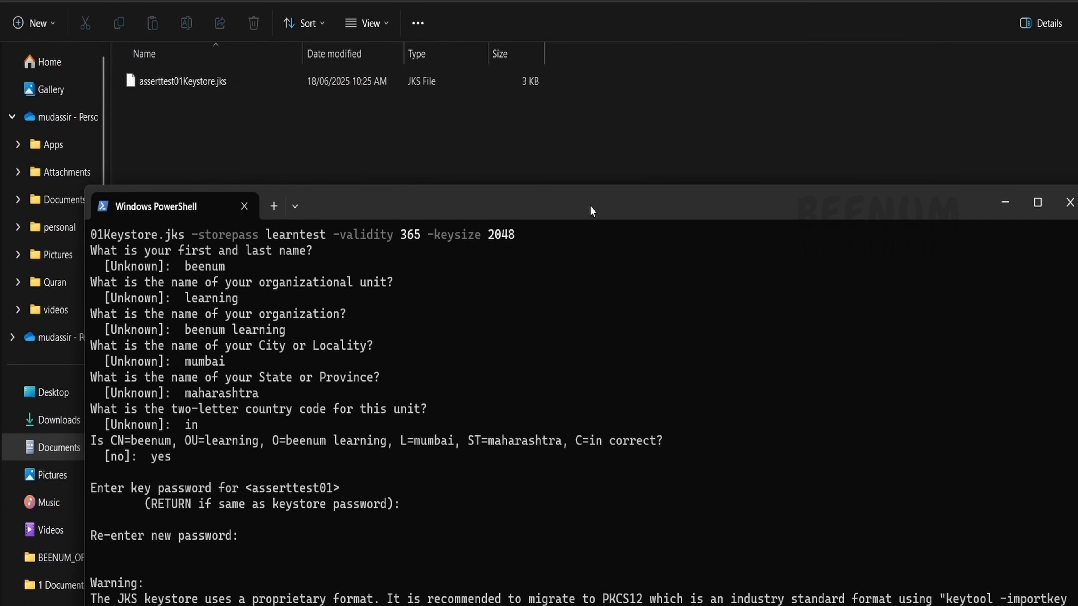
Step: Paste and run the keytool -exportcert command, producing asserttest01.cer in the keys folder
drag(593, 208, 554, 150)
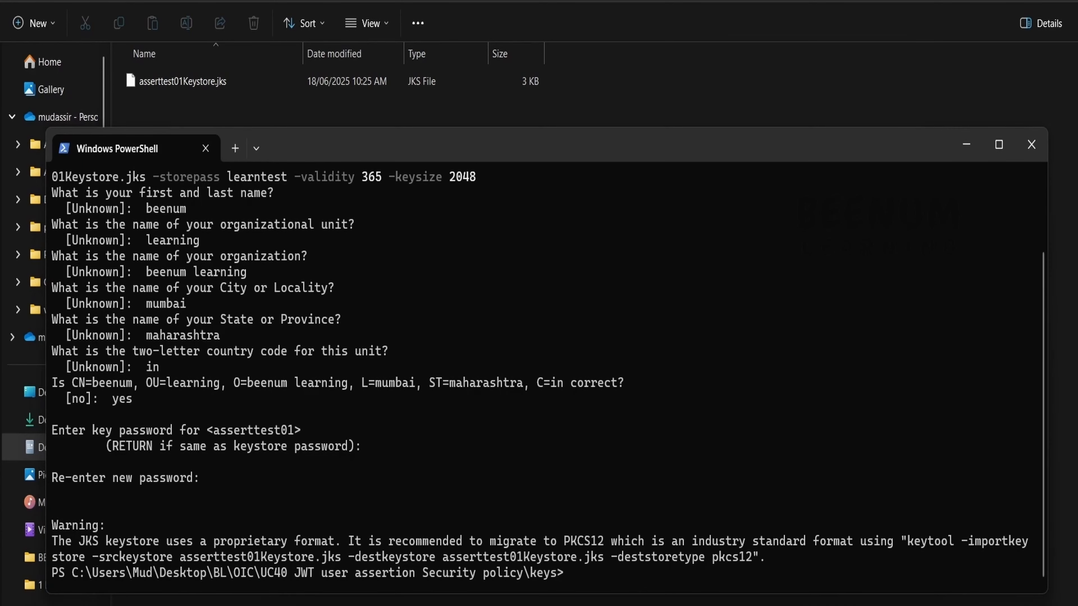
click(598, 605)
scroll(482, 246, down, 2)
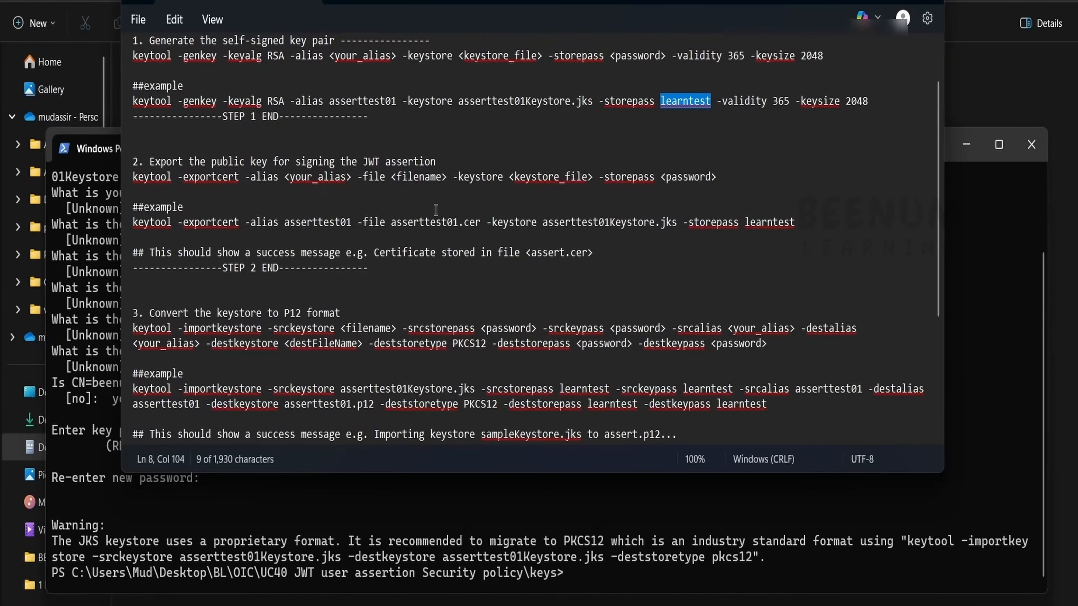
drag(817, 221, 132, 222)
key(ctrl+c)
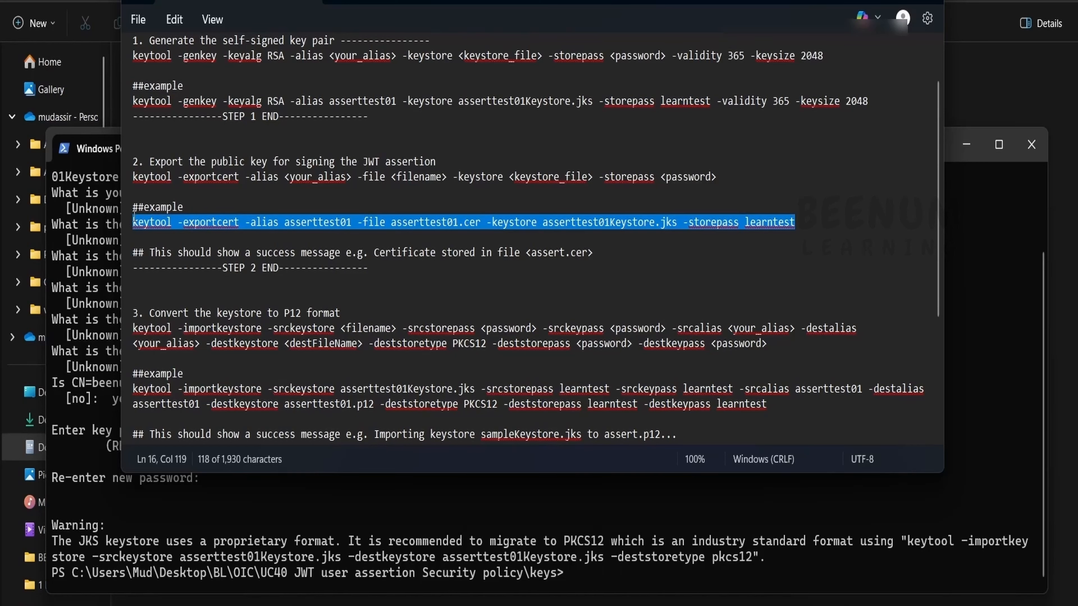
click(863, 1)
right_click(712, 421)
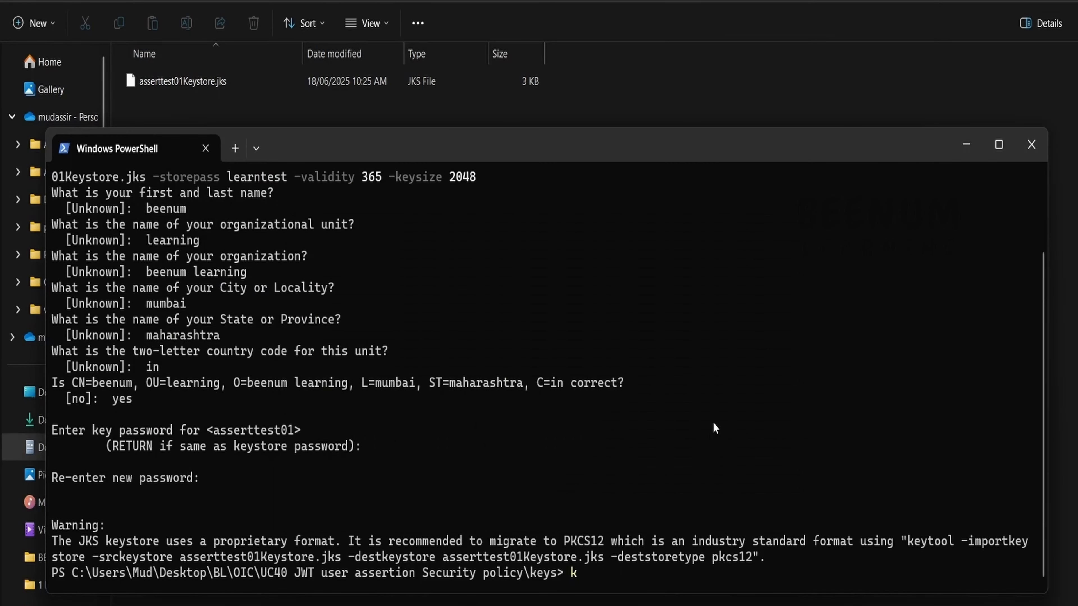
key(Return)
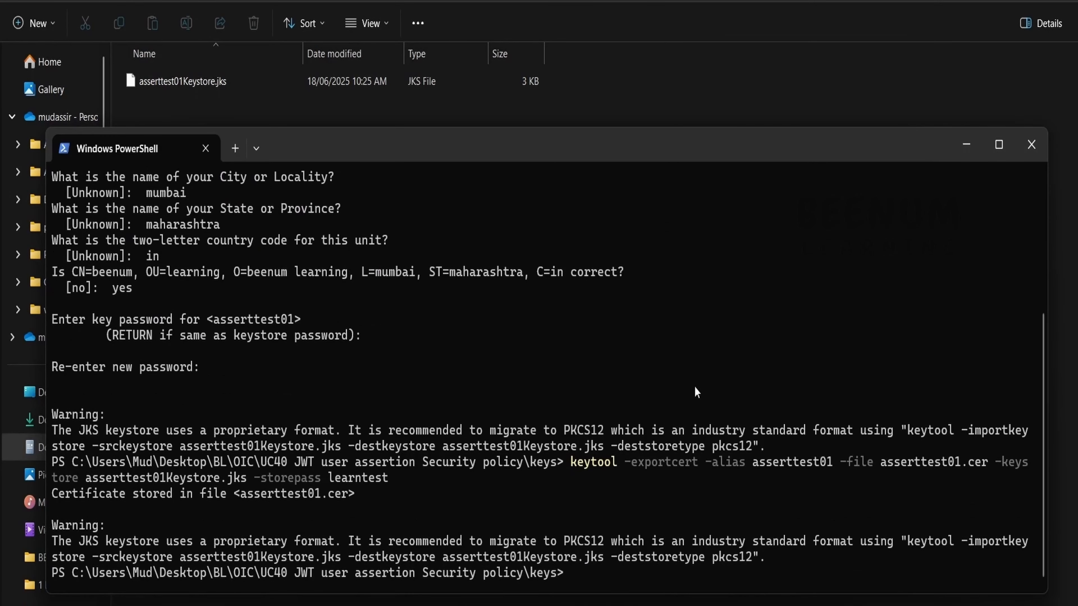
click(162, 77)
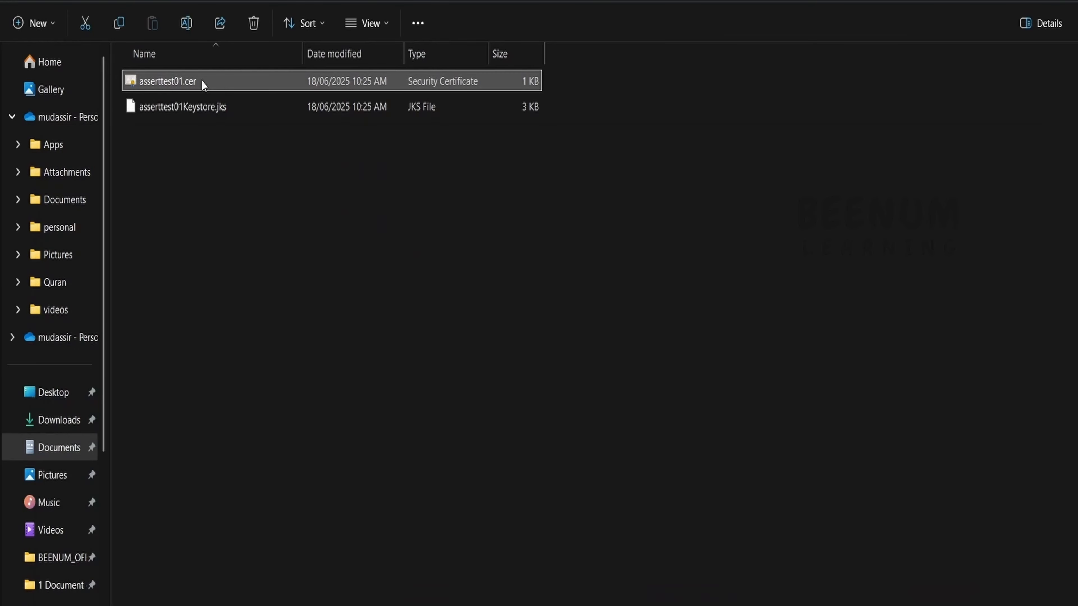
Step: Clear the terminal with cls and copy the keystore conversion command from the notes
key(alt+Tab)
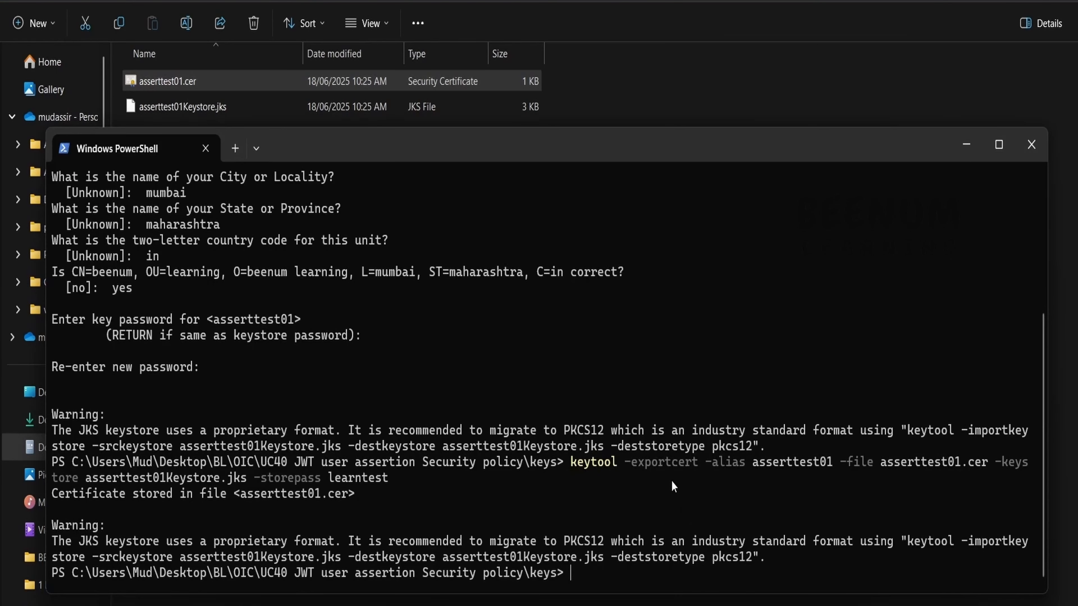
text(cls)
key(Return)
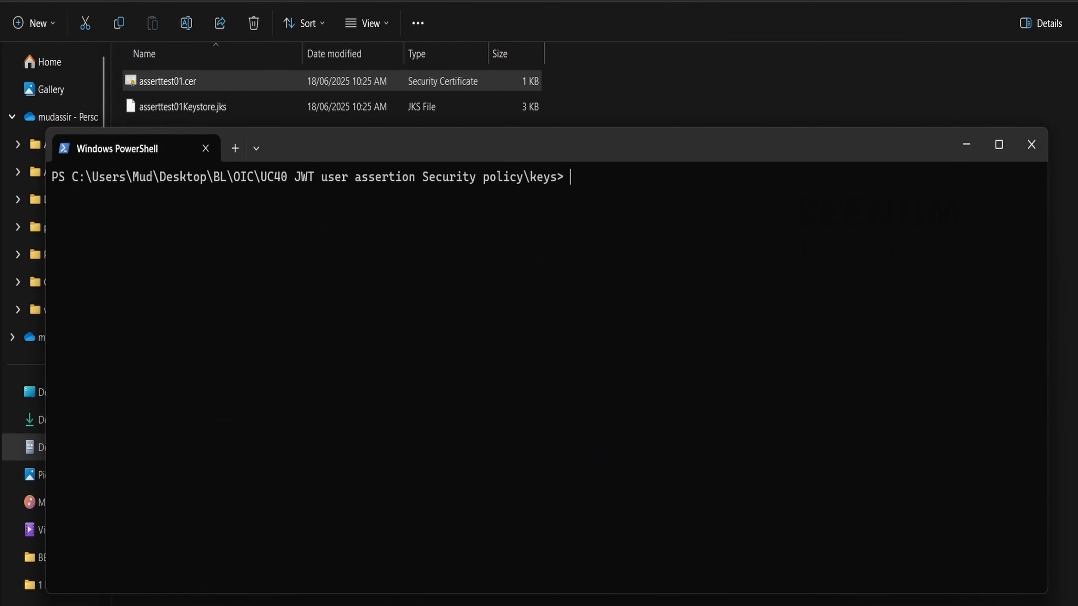
key(alt+Tab)
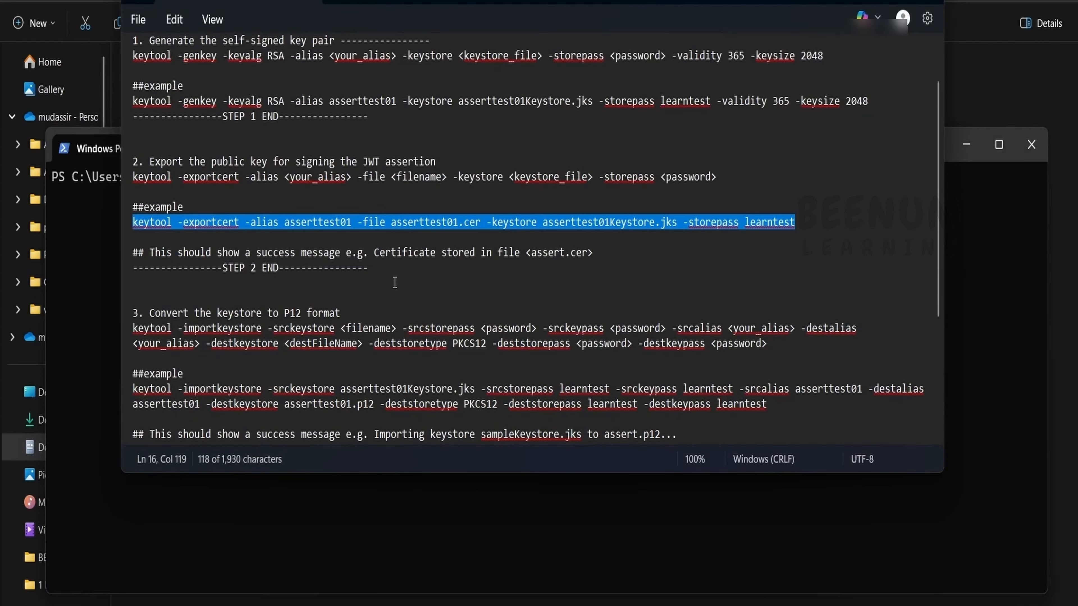
scroll(395, 282, down, 1)
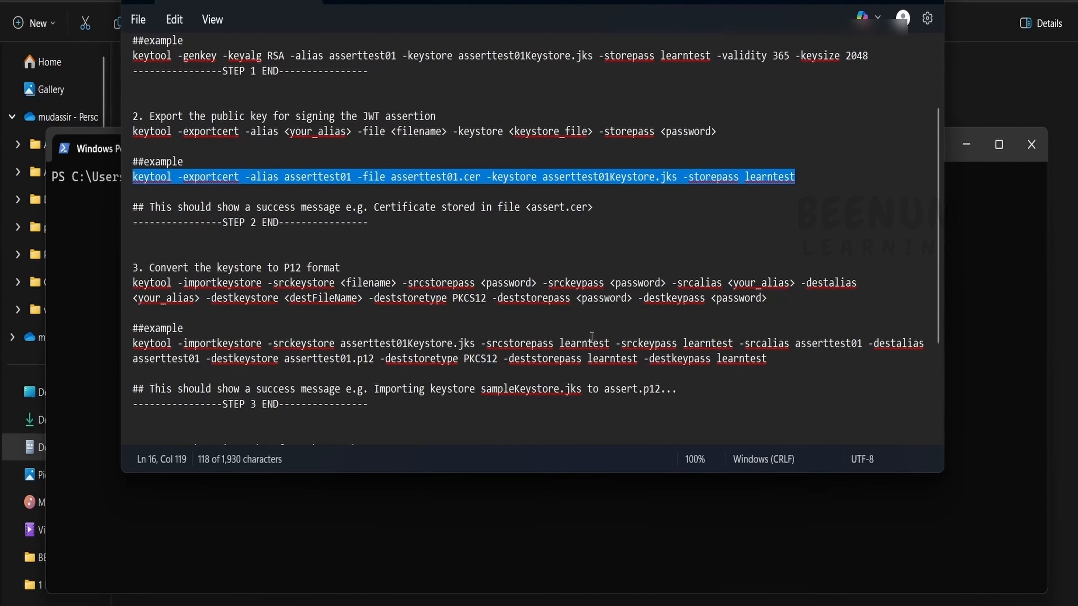
drag(790, 353, 142, 343)
key(ctrl+c)
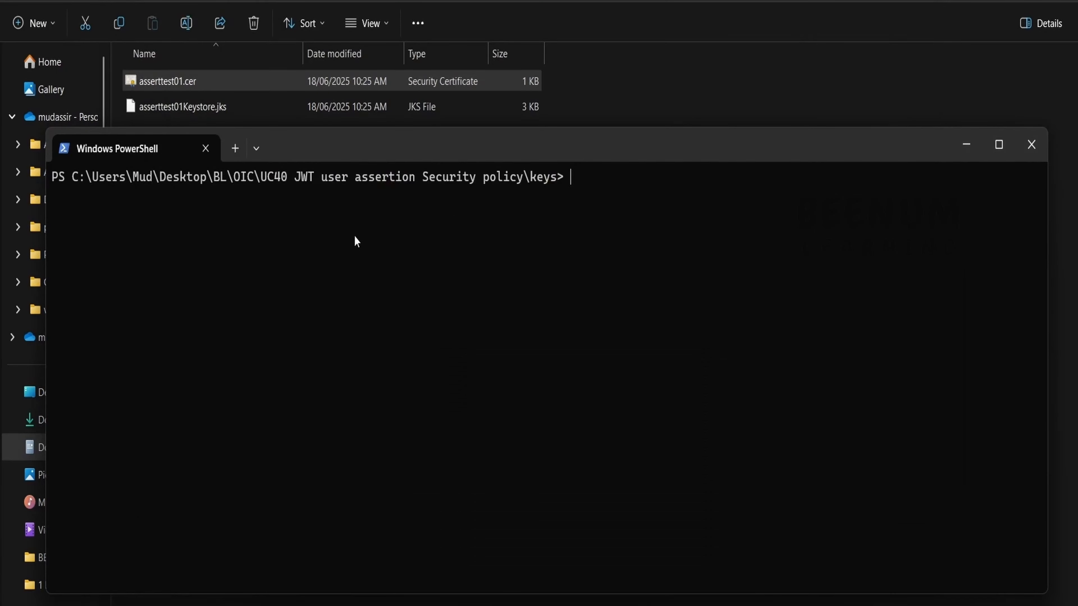
Step: Run the keytool -importkeystore command to create asserttest01.p12
click(505, 602)
scroll(451, 304, down, 4)
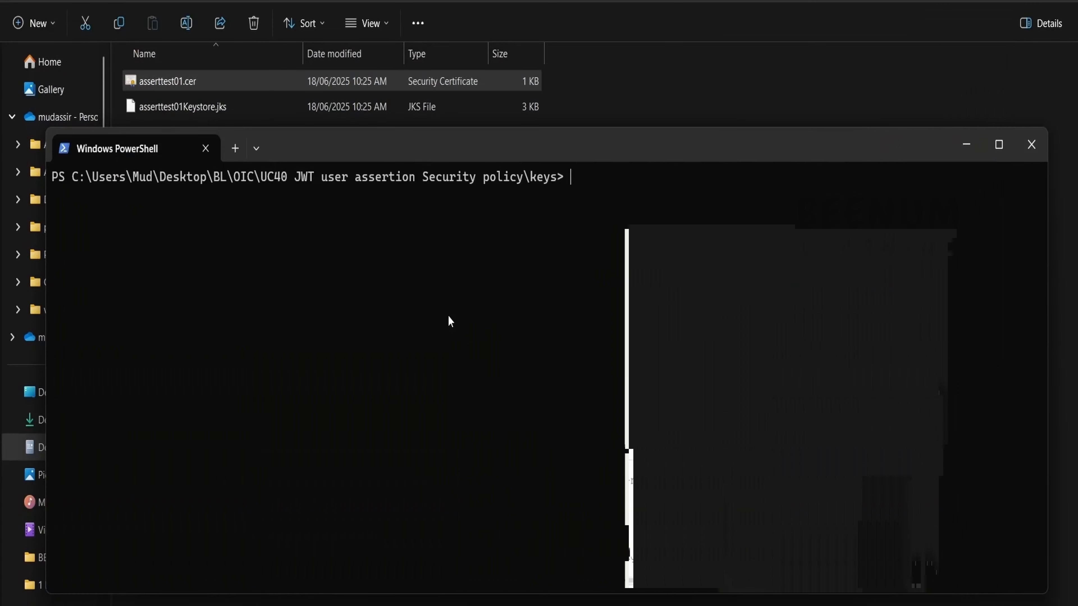
key(ctrl+v)
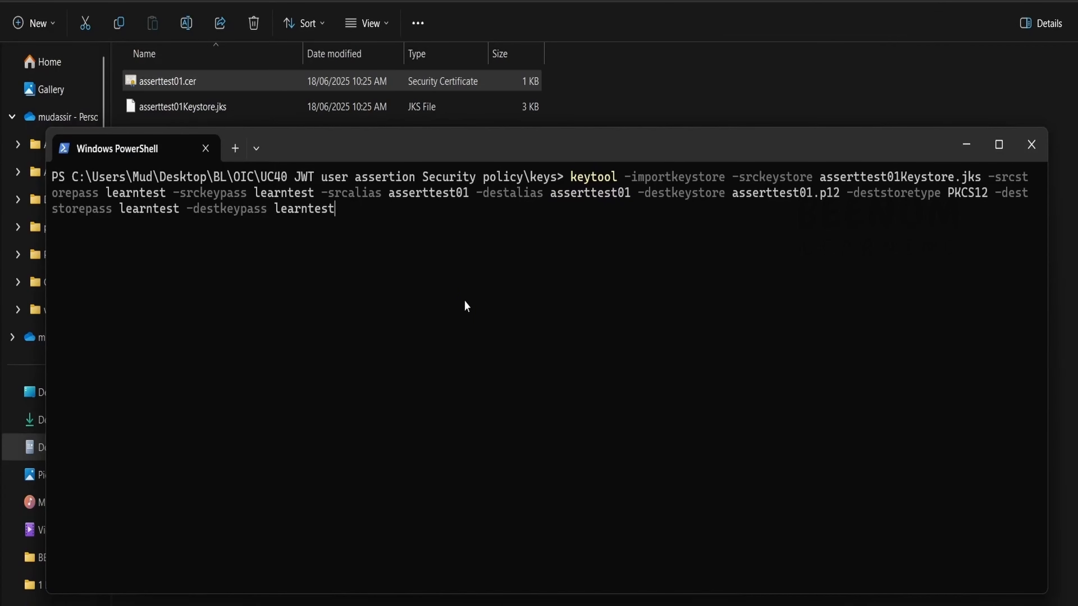
key(Return)
drag(490, 127, 490, 191)
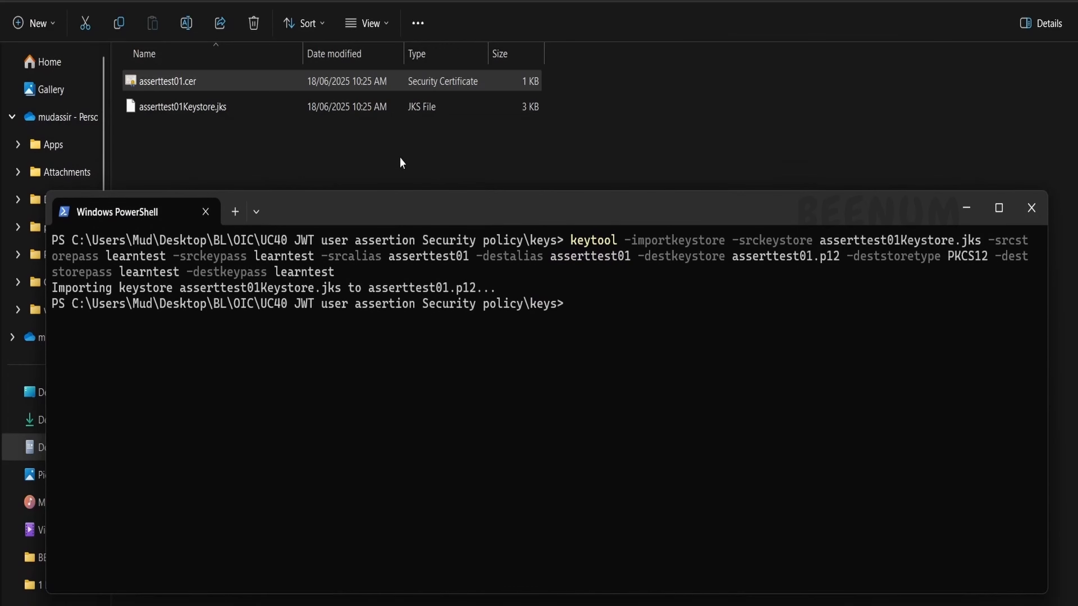
click(192, 107)
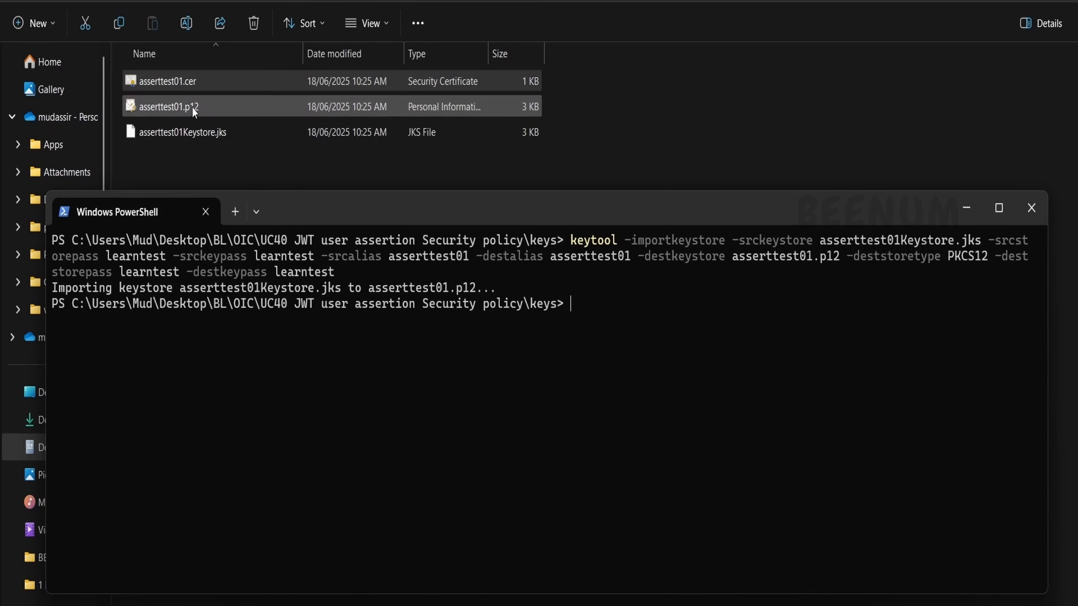
Step: Paste and run the openssl pkcs12 command to export the private key to private_key.pem
key(alt+Tab)
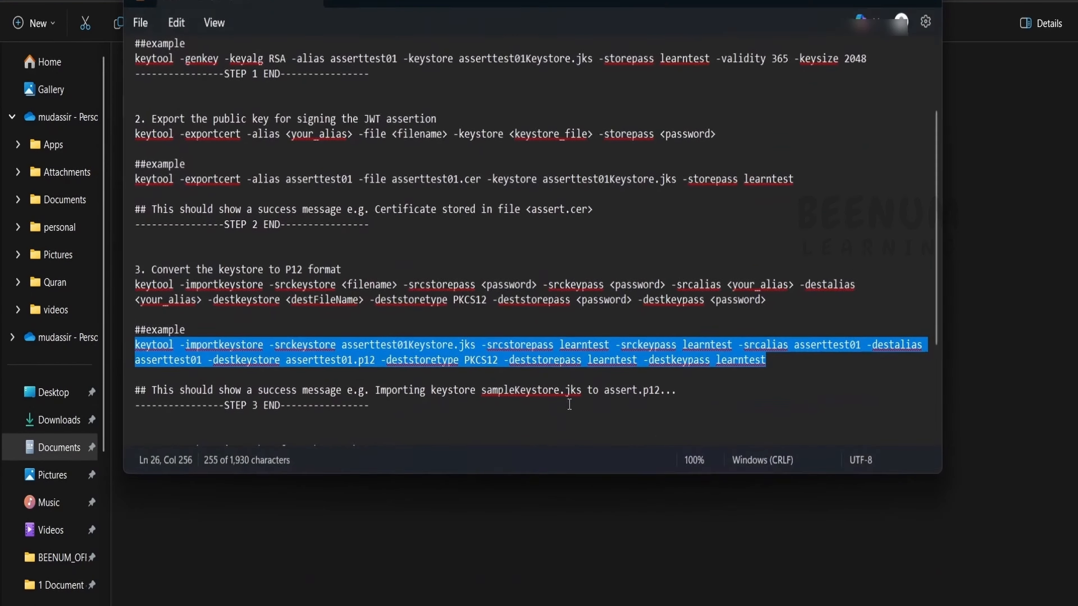
scroll(489, 358, down, 3)
drag(538, 362, 127, 362)
key(ctrl+c)
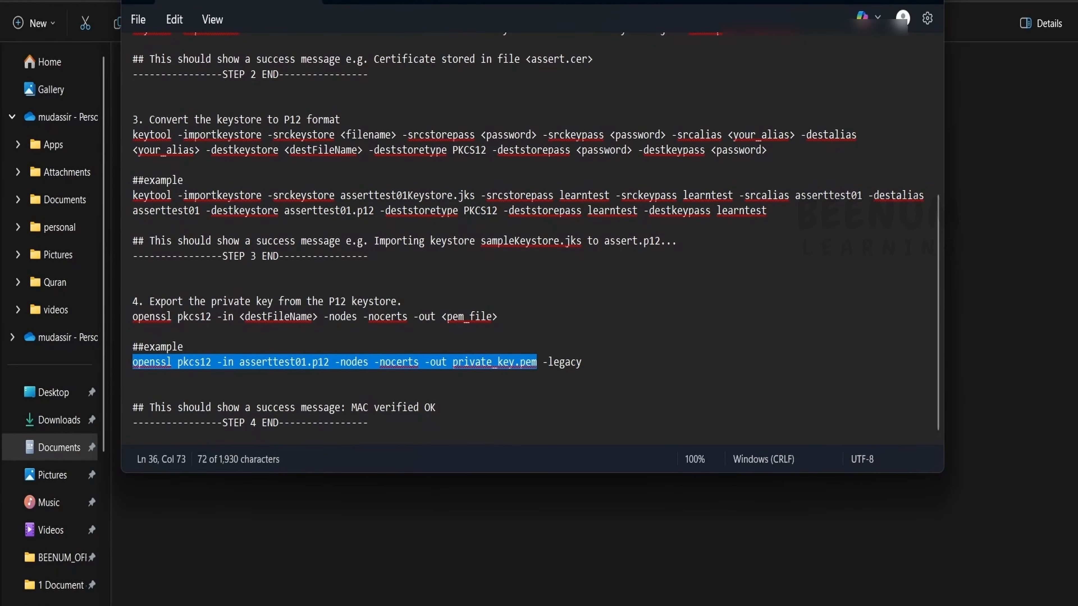
click(862, 1)
click(611, 604)
key(ctrl+v)
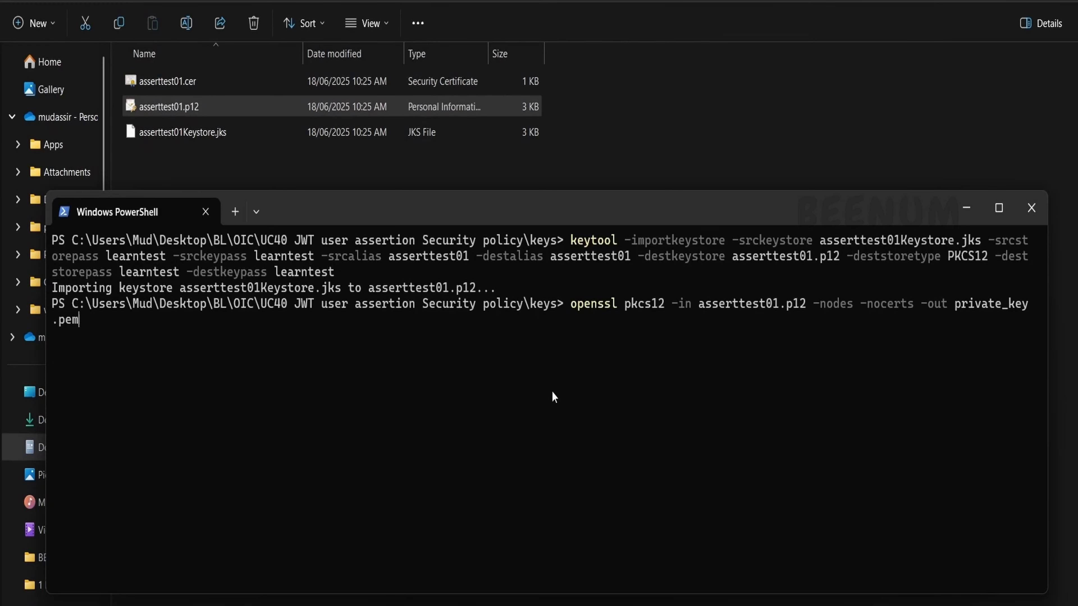
key(Return)
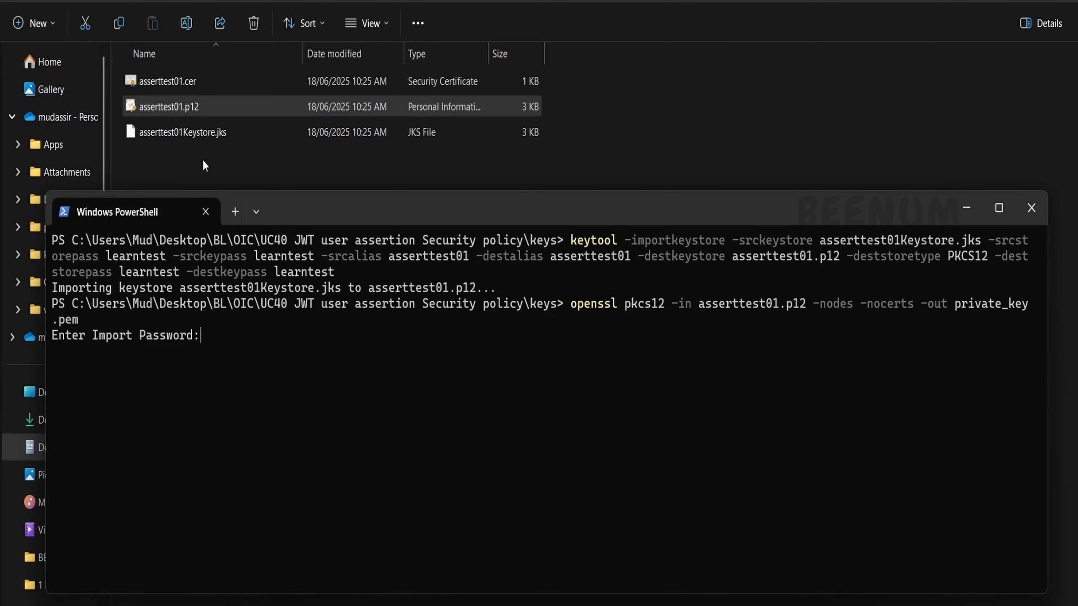
key(Return)
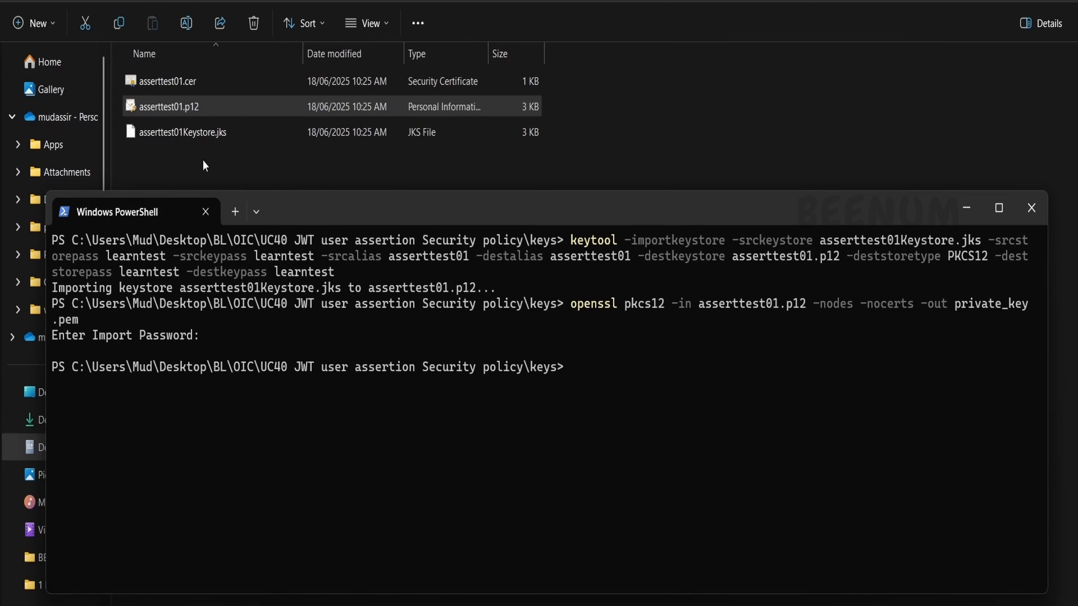
click(195, 162)
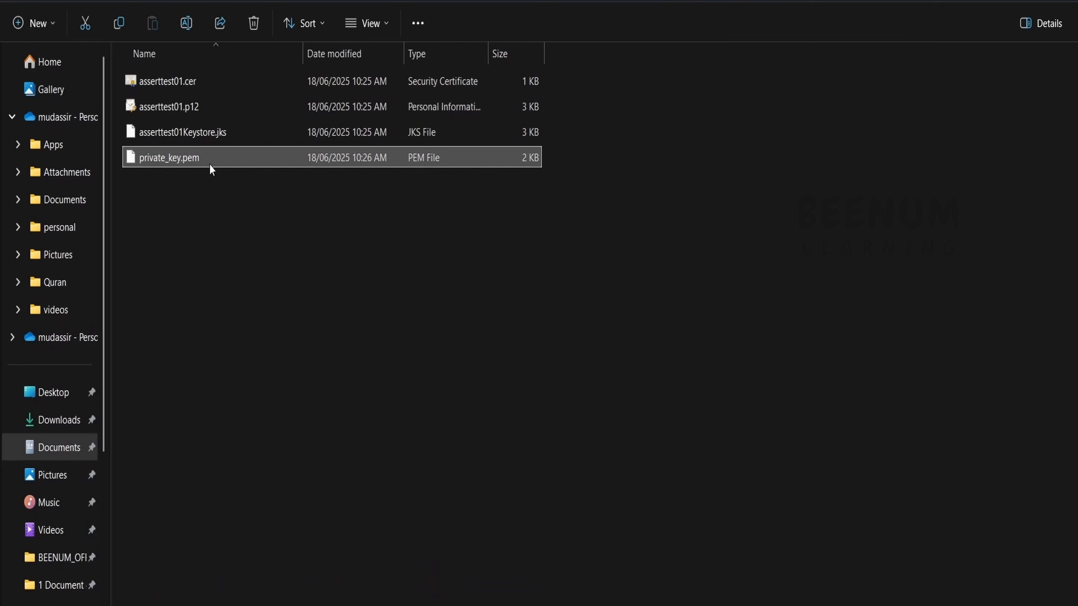
Step: Go to Identity & Security > Domains > Default > Integrated applications and start adding an application
key(alt+Tab)
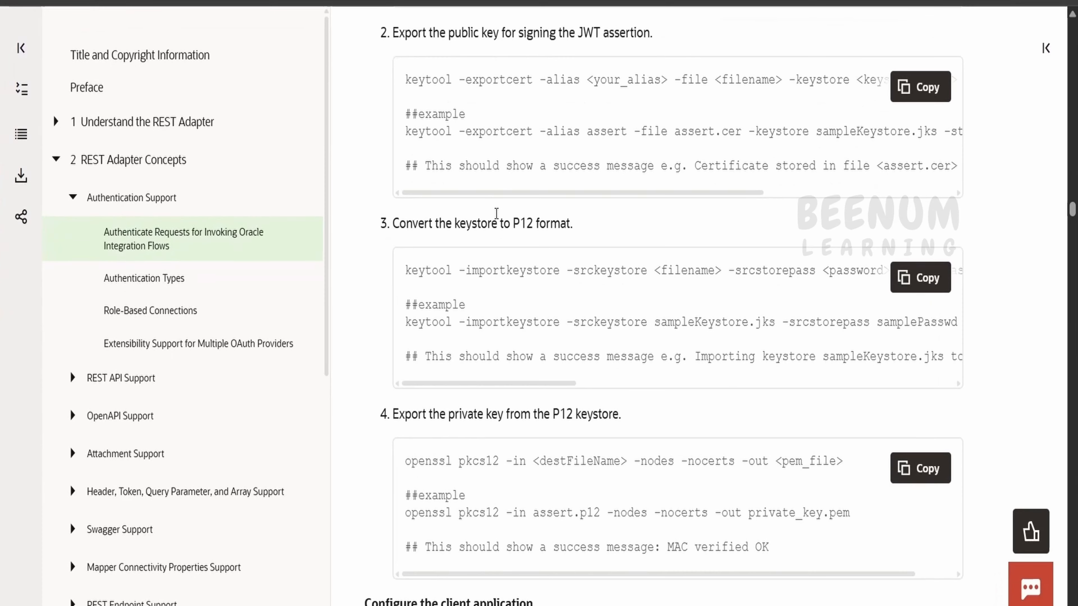
scroll(516, 284, down, 9)
scroll(518, 288, down, 5)
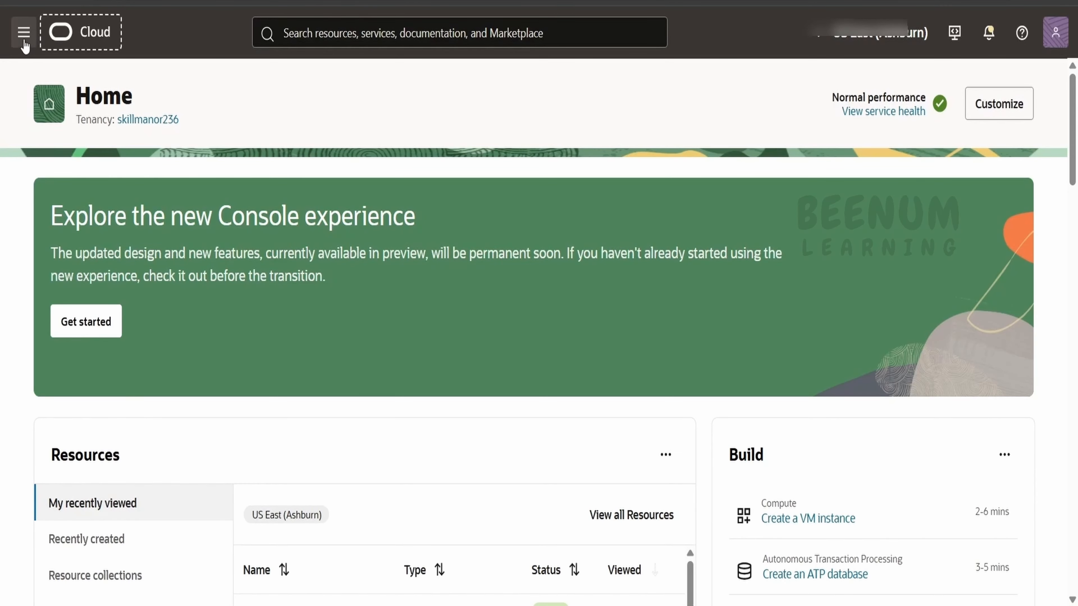
click(23, 33)
scroll(51, 322, down, 1)
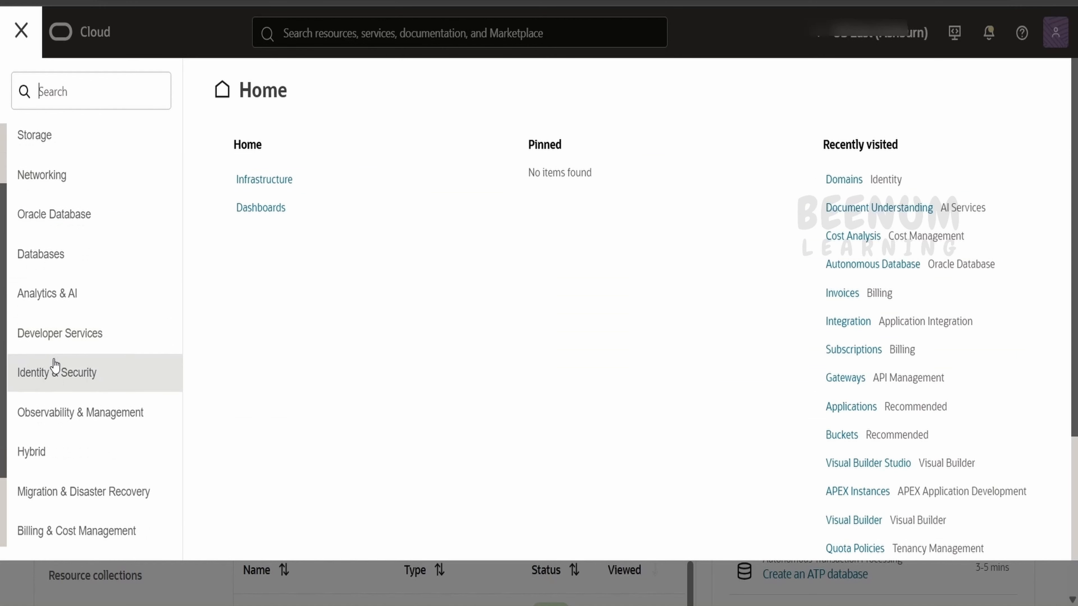
click(54, 373)
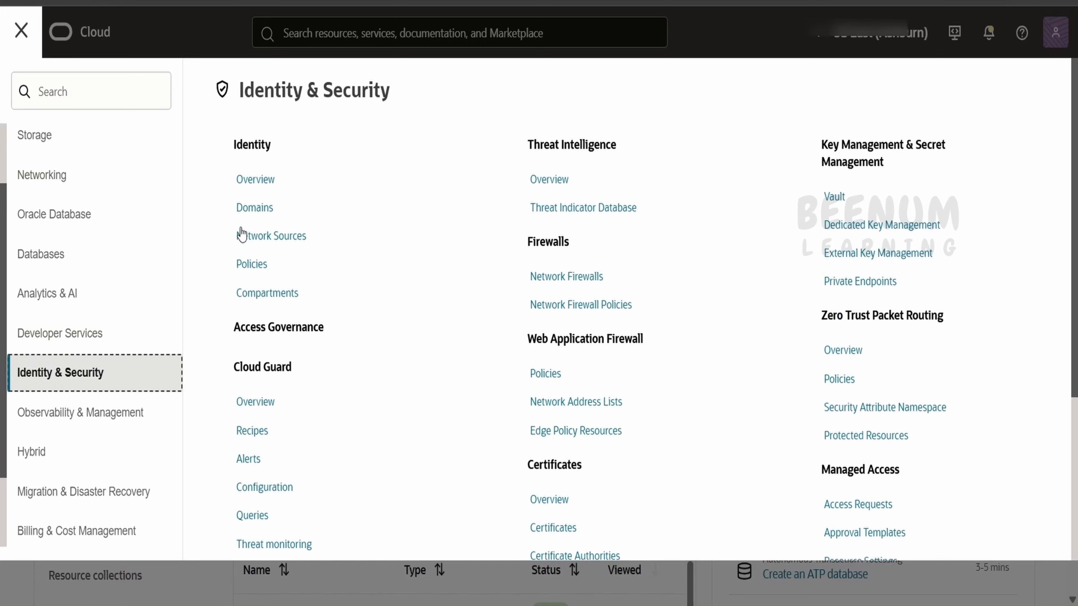
click(264, 211)
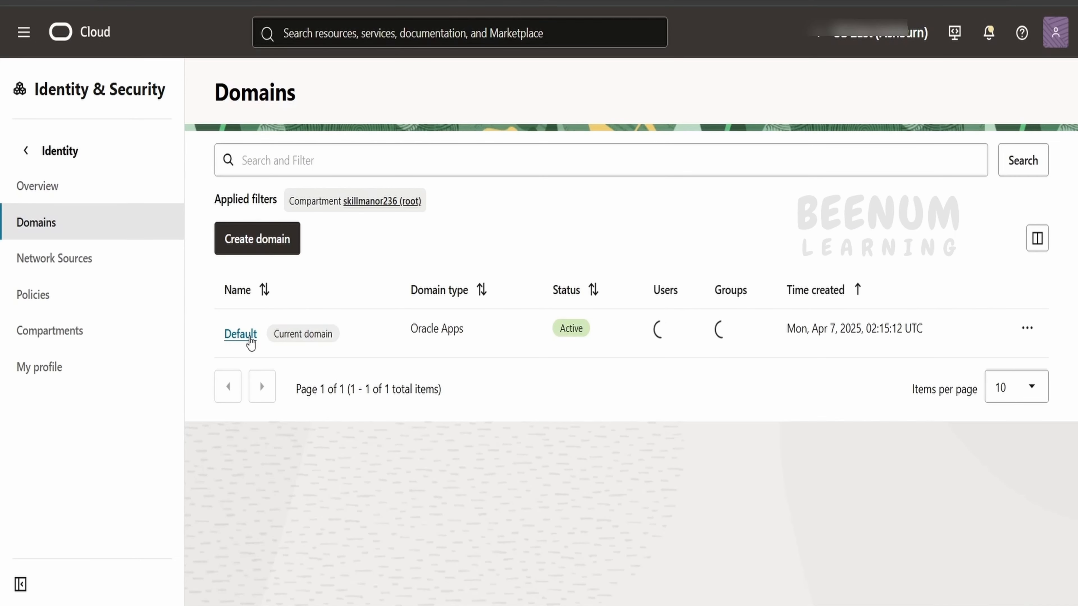
click(240, 333)
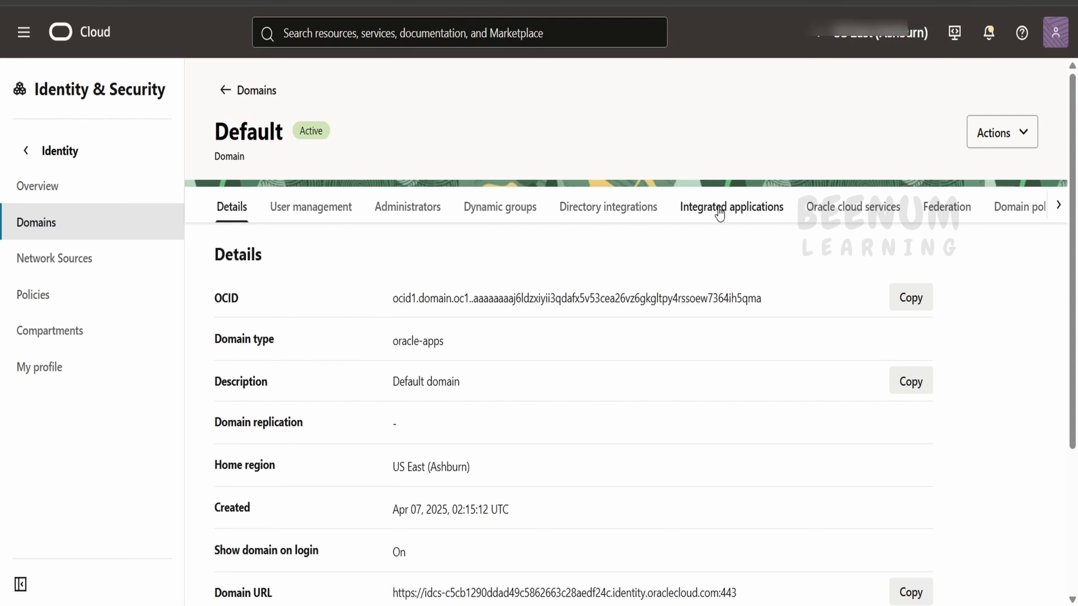
click(718, 215)
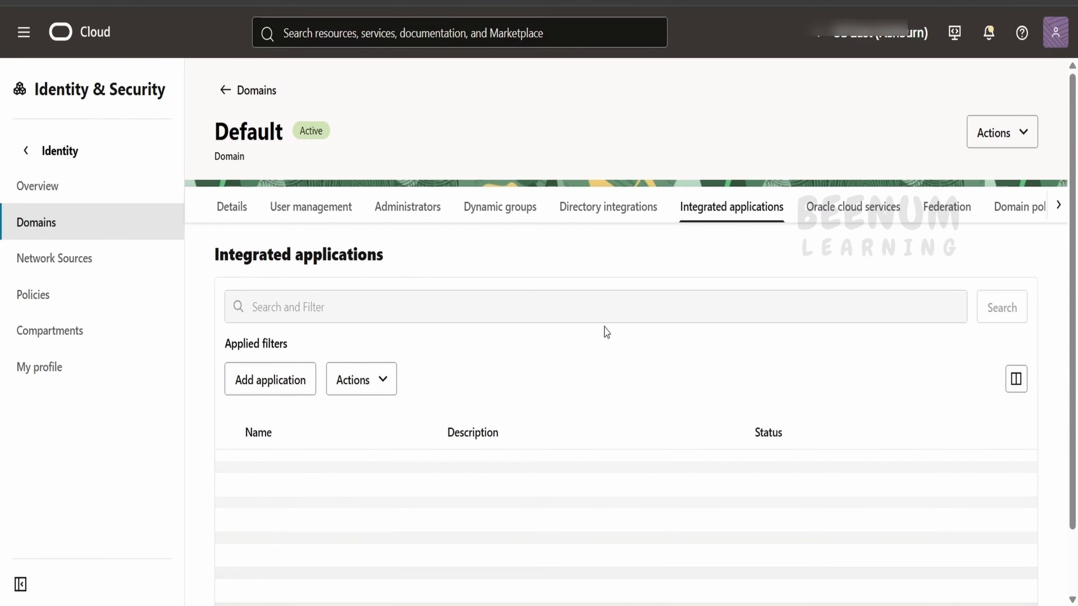
click(293, 387)
Step: Choose Confidential Application and name it OIC_JWT_USER_ASSERTION
scroll(234, 457, down, 2)
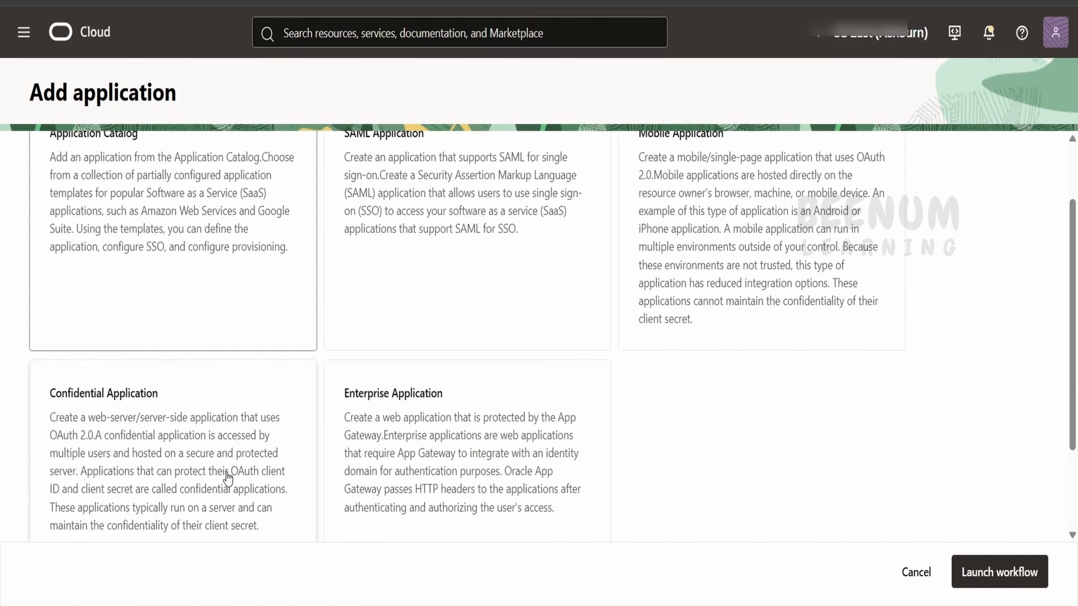
click(167, 435)
scroll(166, 434, down, 2)
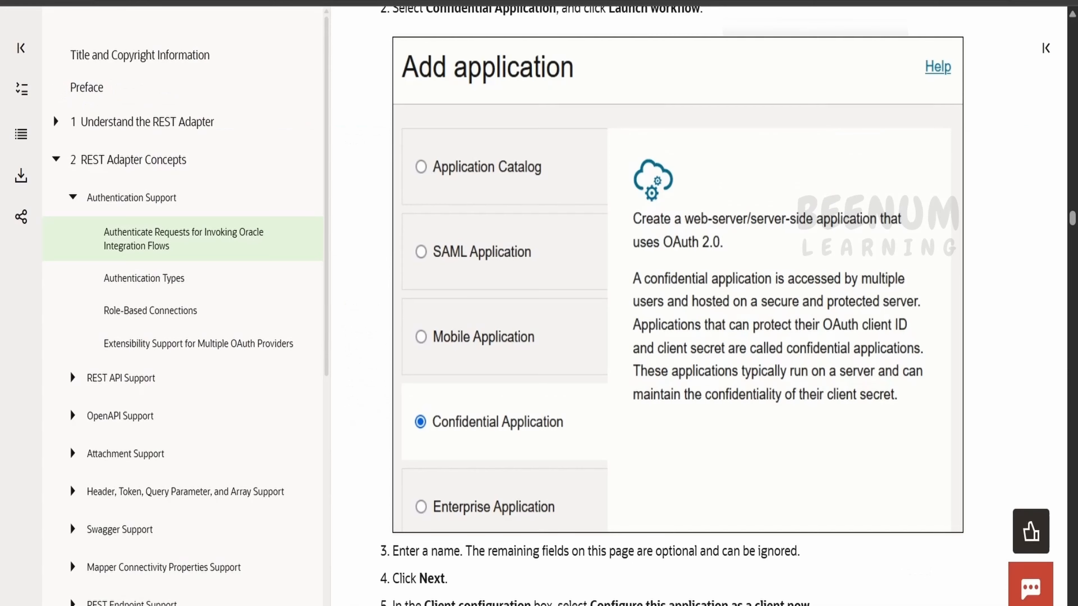
scroll(524, 441, down, 6)
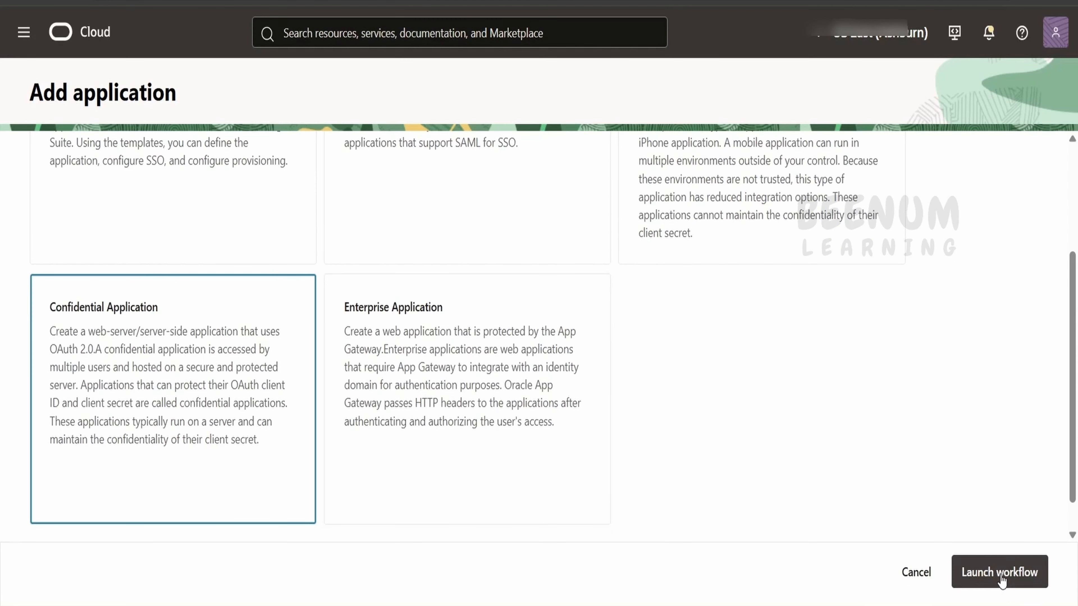
click(1000, 571)
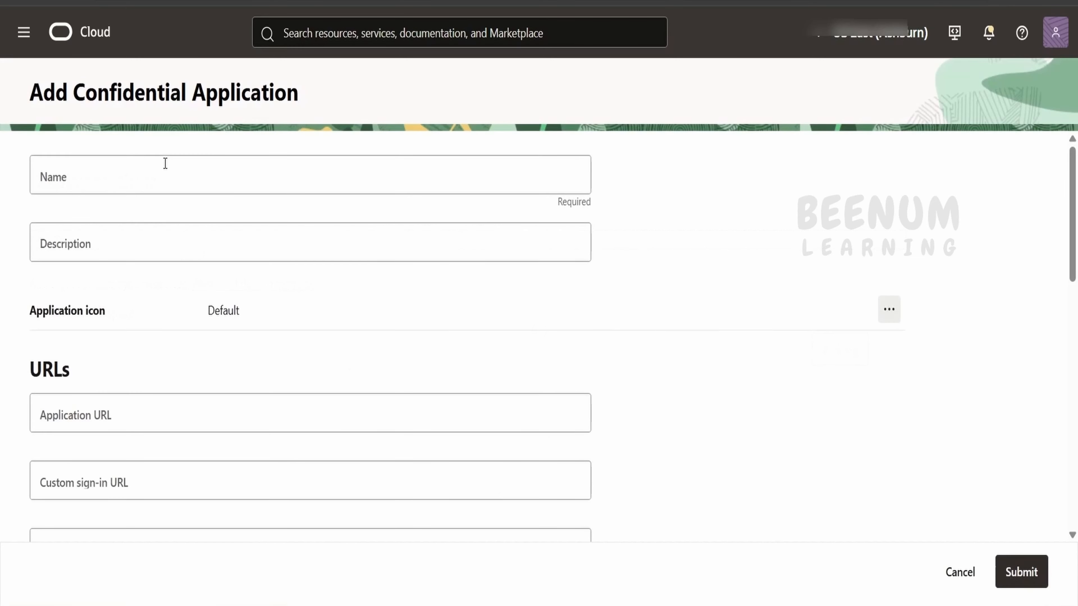
click(165, 163)
text(OIC)
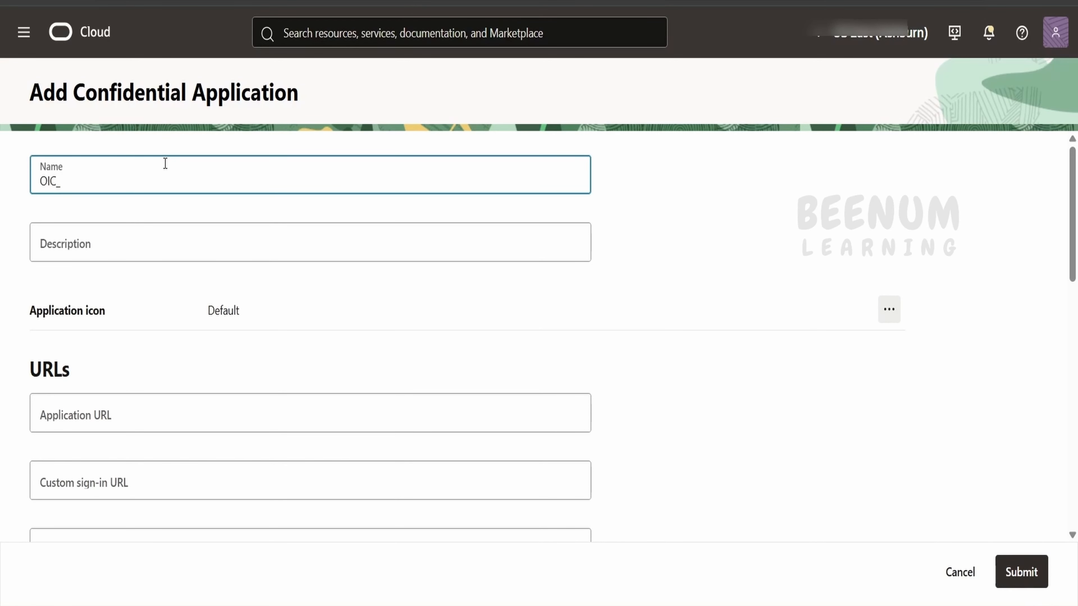
text(_JWT_USER_ASSERTION)
Step: Save the application name in the Notepad notes and submit the new application
double_click(68, 178)
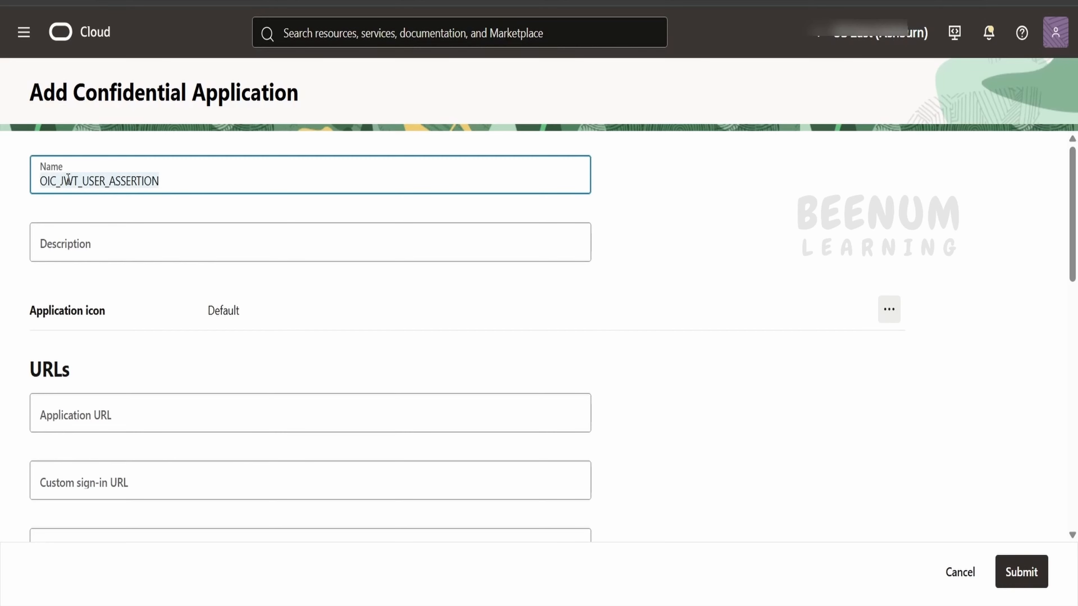
key(ctrl+c)
key(alt+Tab)
key(ctrl+v)
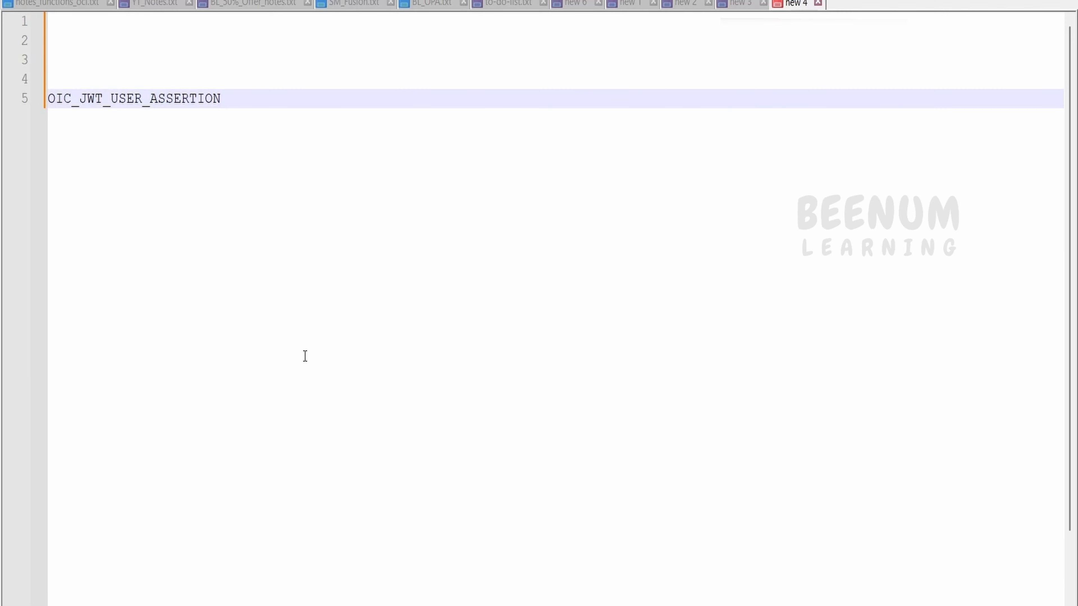
key(Return)
key(Return)
key(Return)
key(alt+Tab)
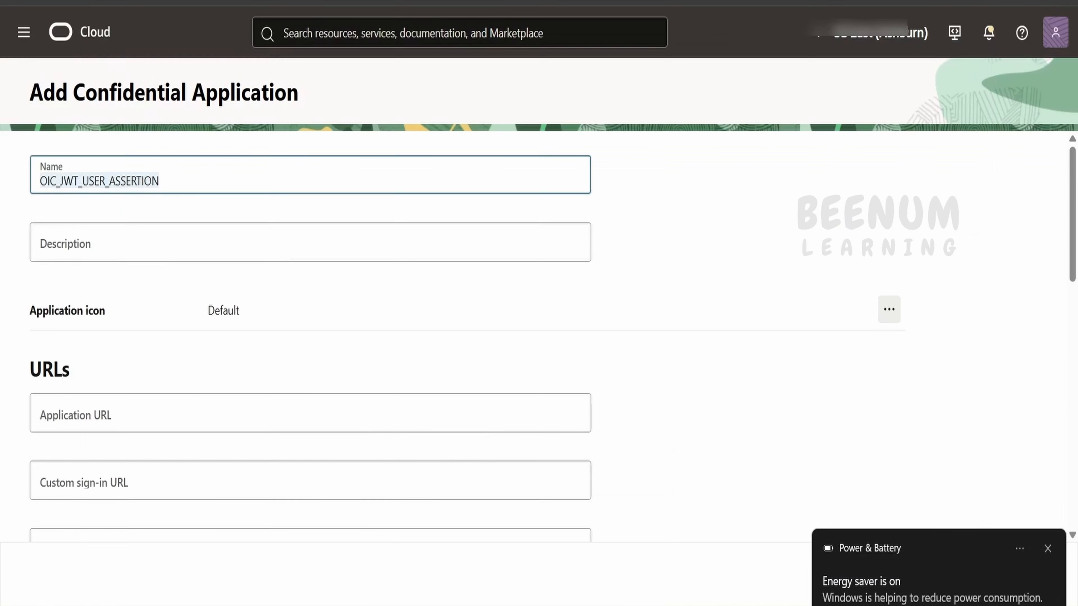
scroll(618, 361, down, 10)
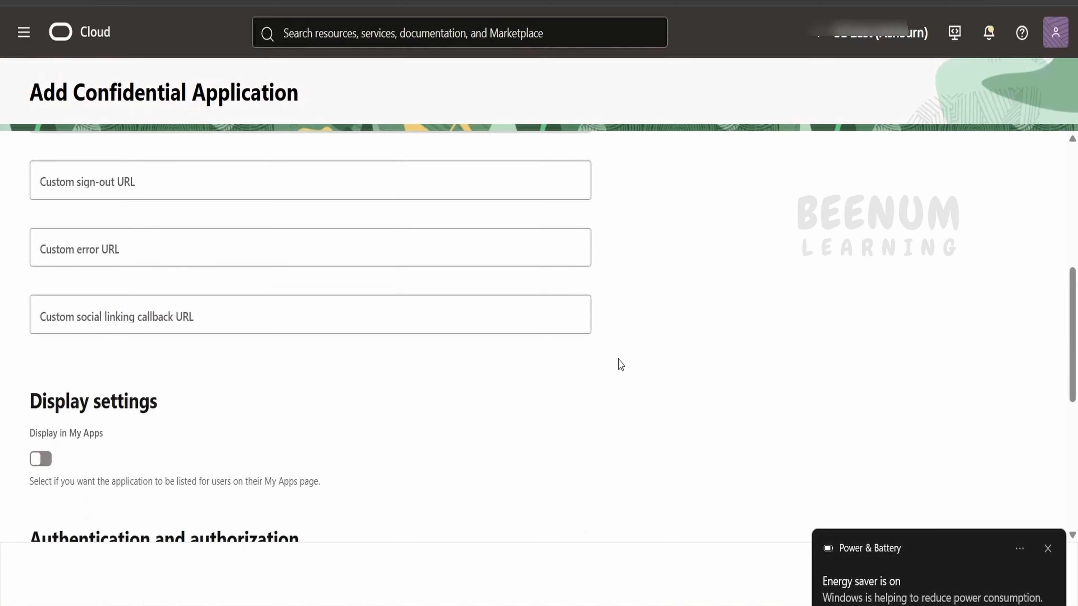
click(1047, 548)
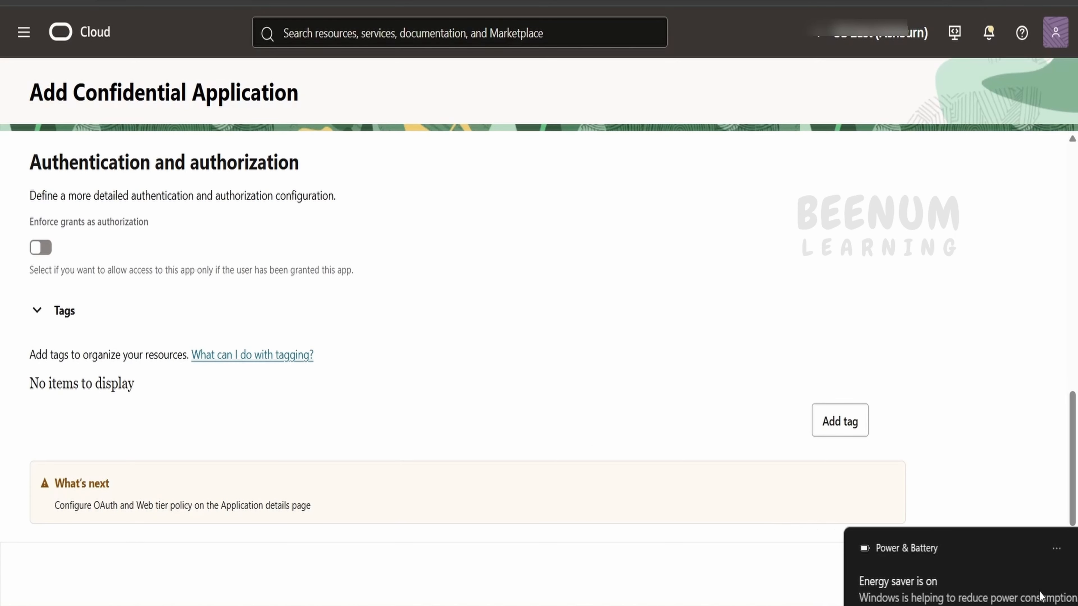
click(1026, 573)
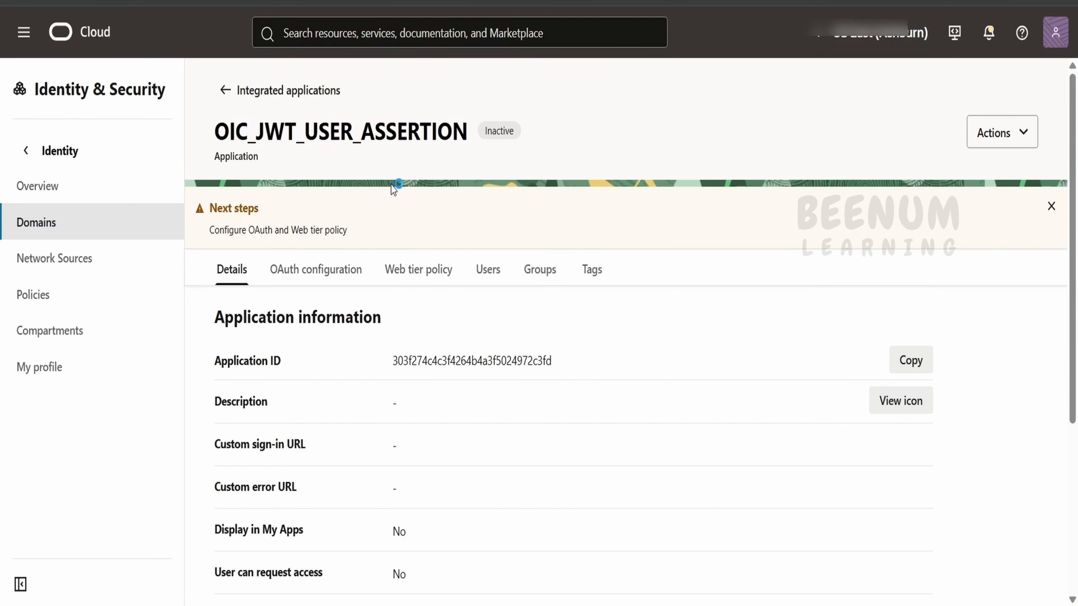
Step: Edit the OAuth configuration as a client allowing JWT assertion and Refresh token grants
click(1044, 340)
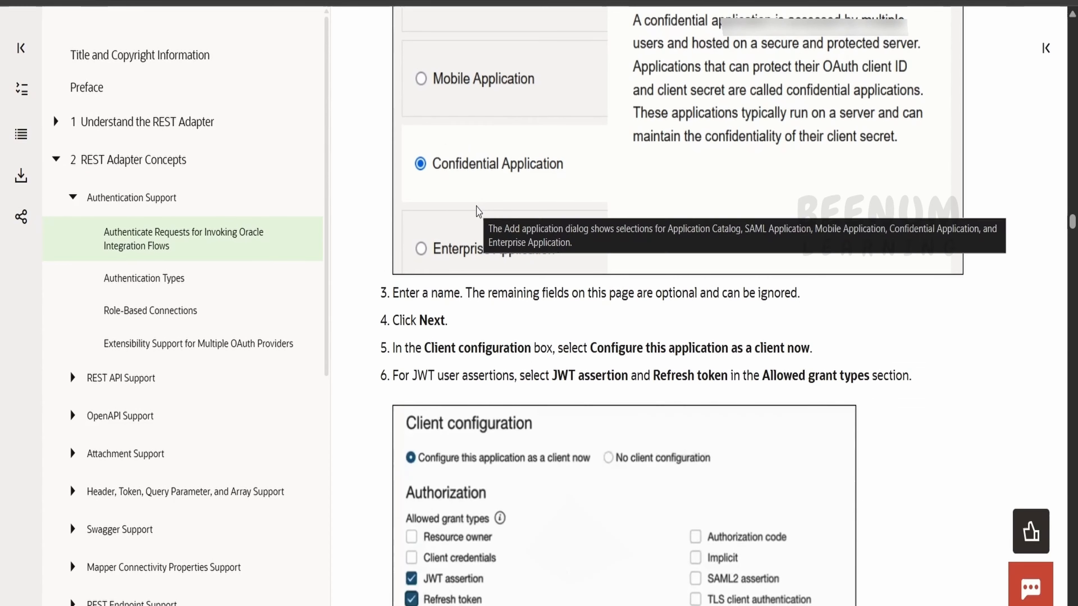
scroll(482, 227, down, 2)
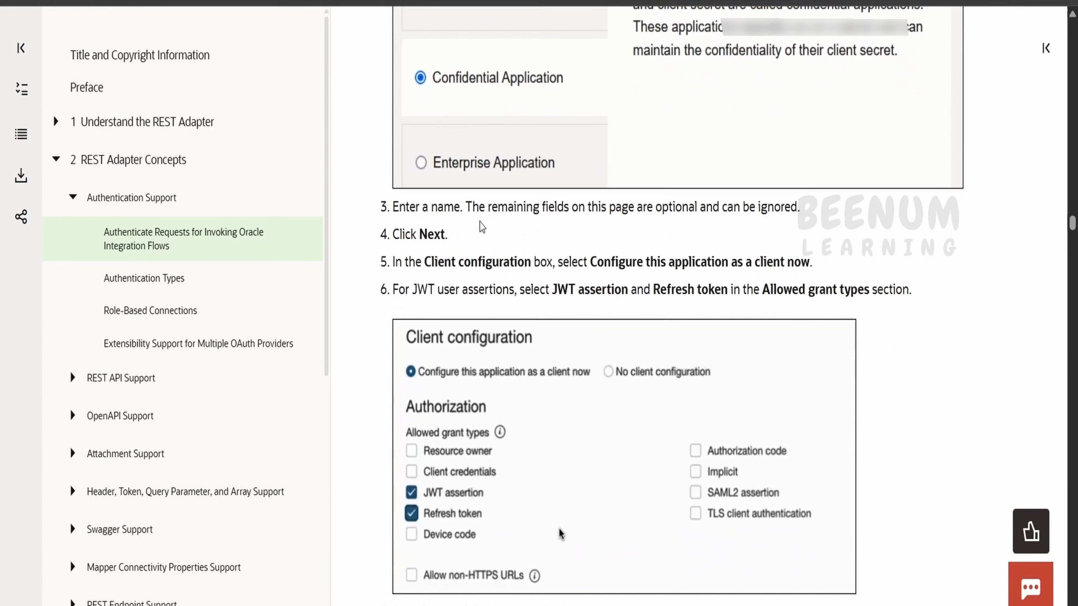
drag(431, 261, 537, 264)
scroll(537, 263, down, 2)
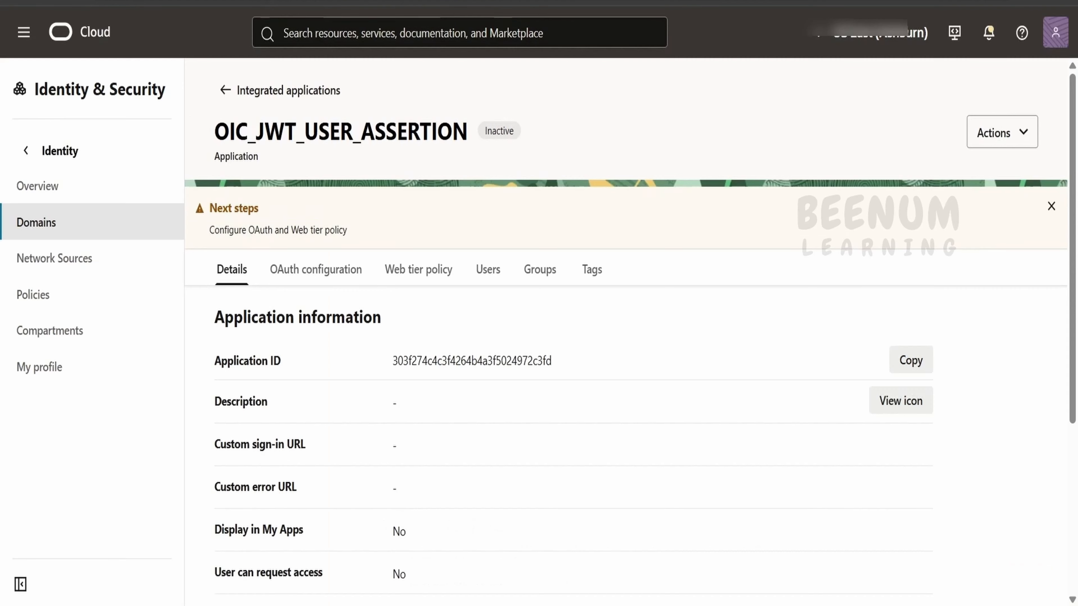
click(337, 271)
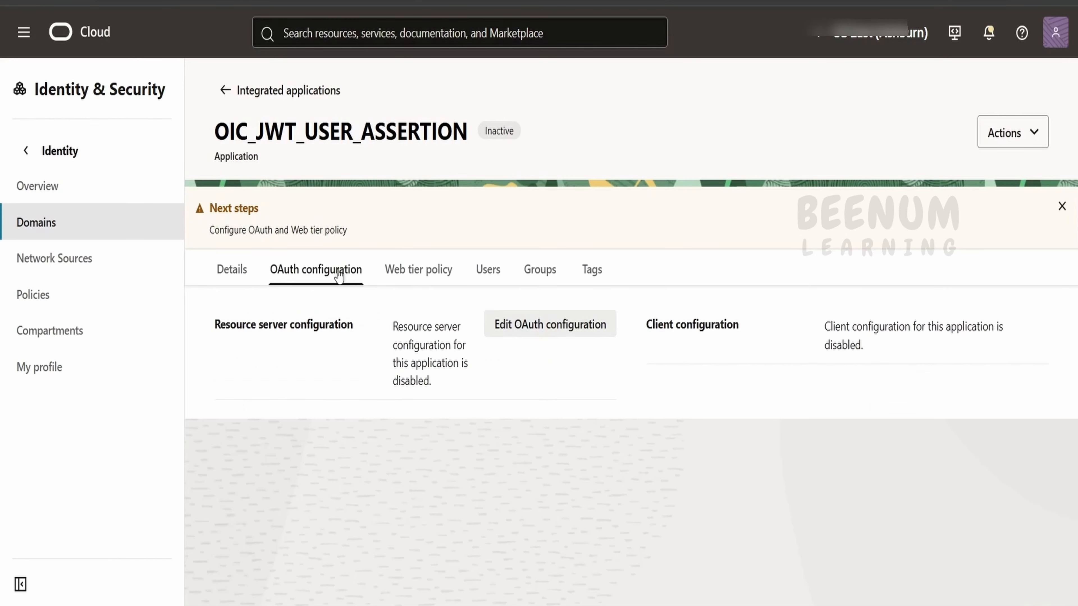
click(526, 319)
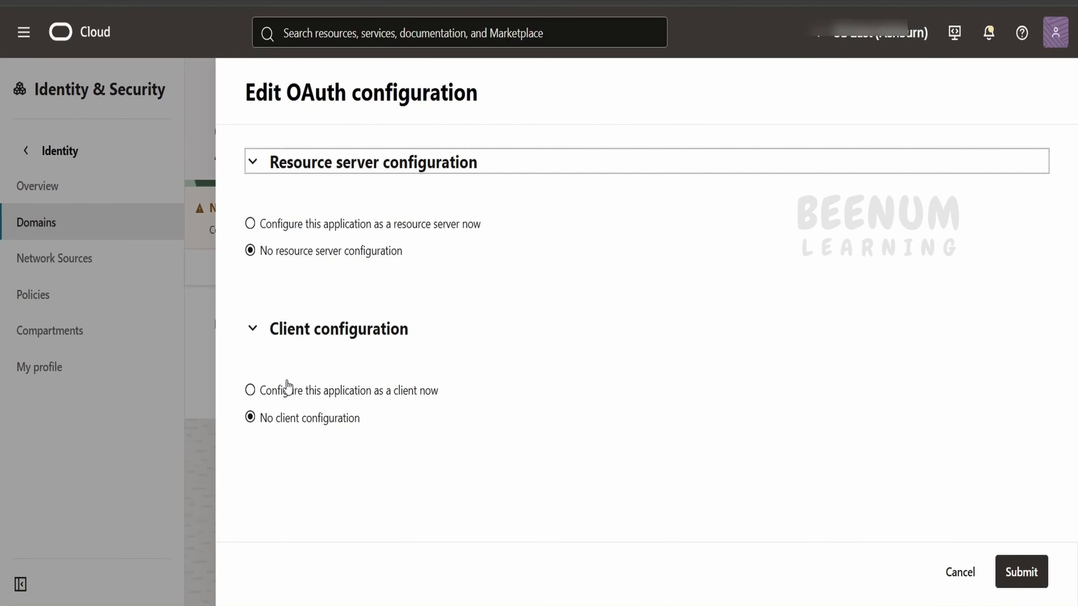
click(273, 397)
scroll(327, 368, down, 5)
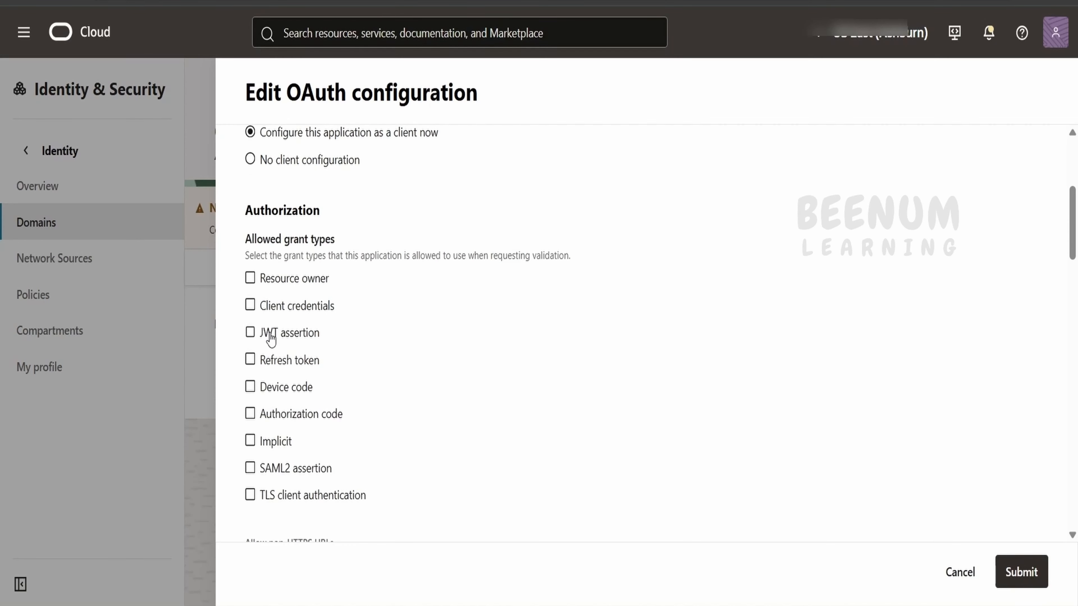
click(270, 337)
click(293, 360)
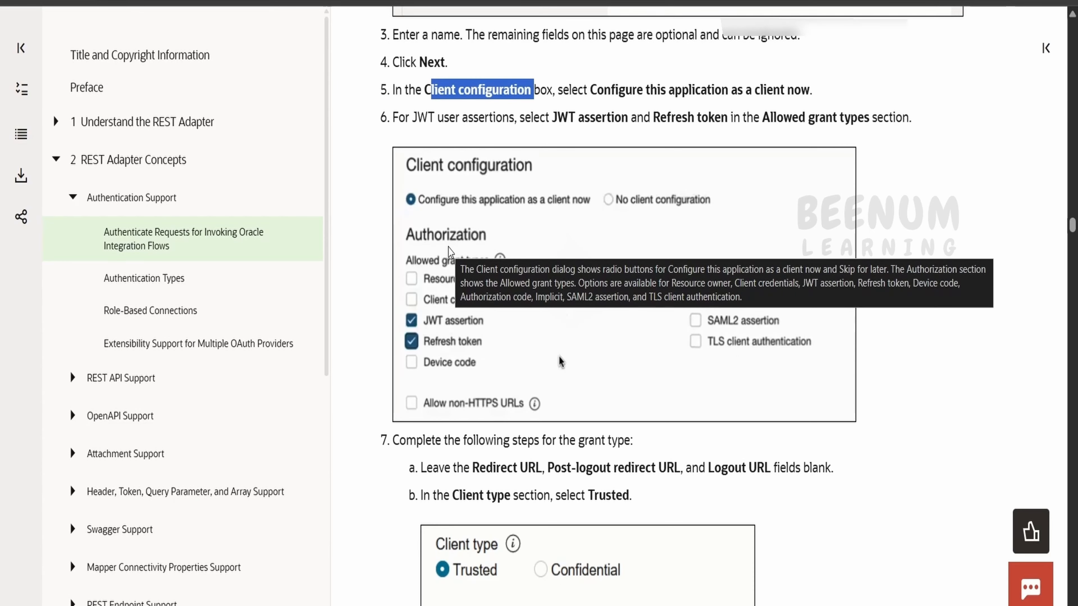
Step: Allow on-behalf-of operations and set the client type to Trusted
scroll(449, 250, down, 6)
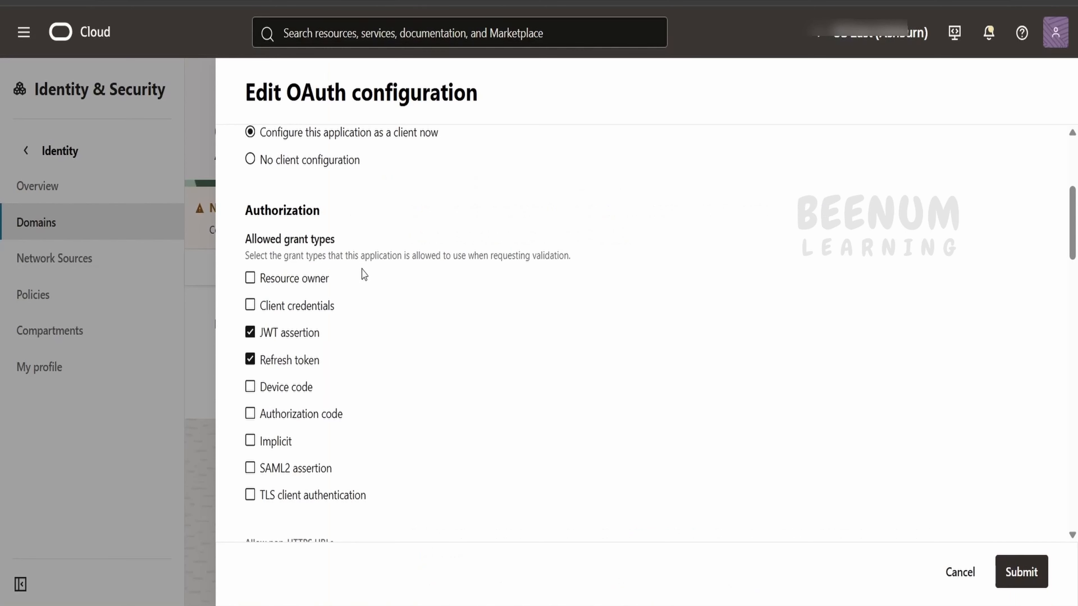
scroll(365, 298, down, 4)
scroll(368, 298, down, 4)
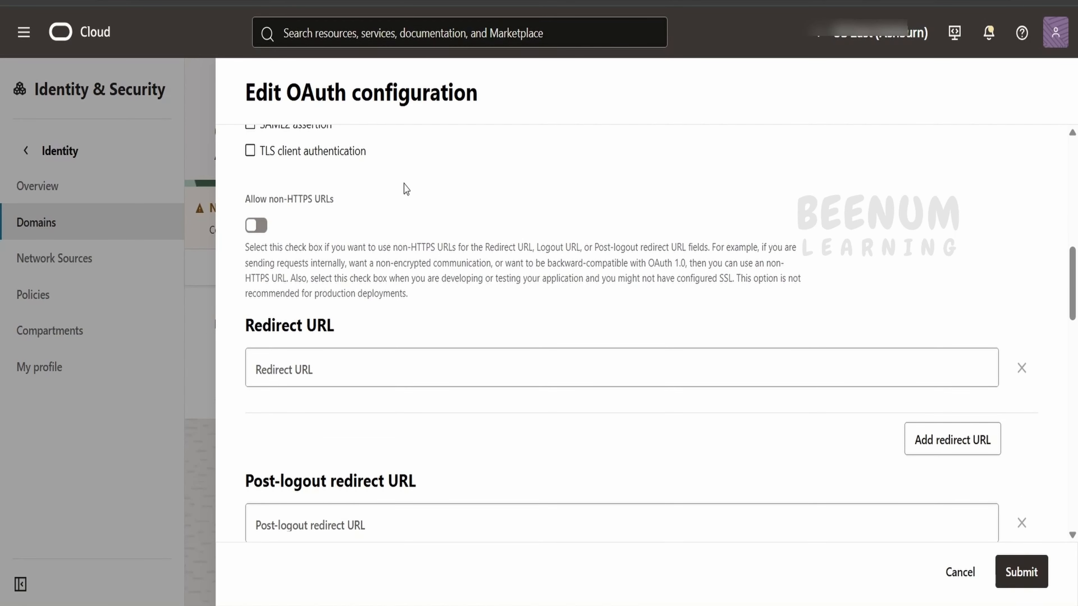
scroll(403, 195, down, 14)
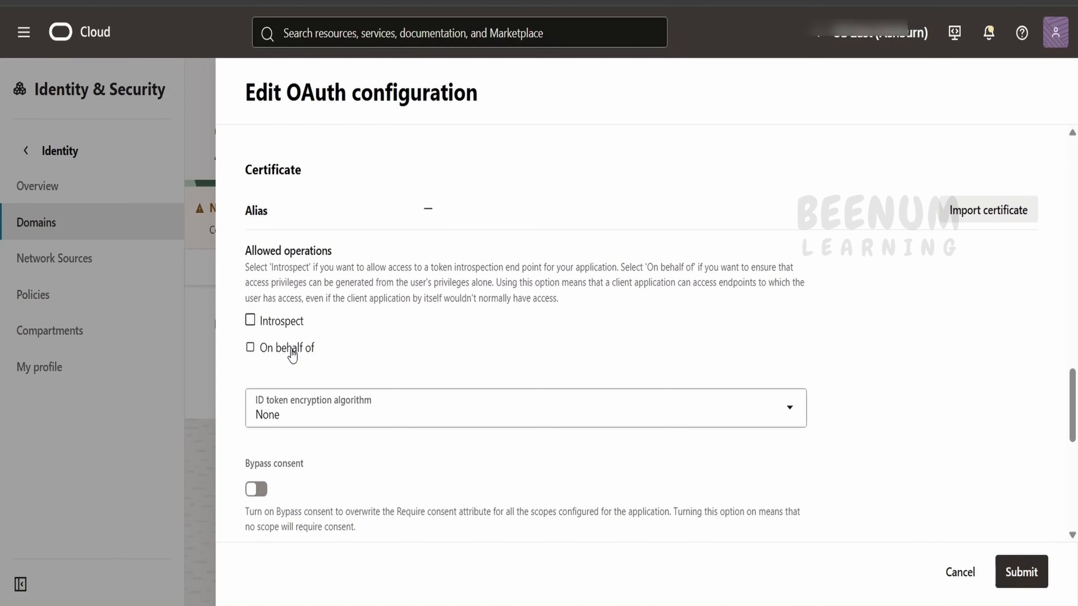
click(291, 350)
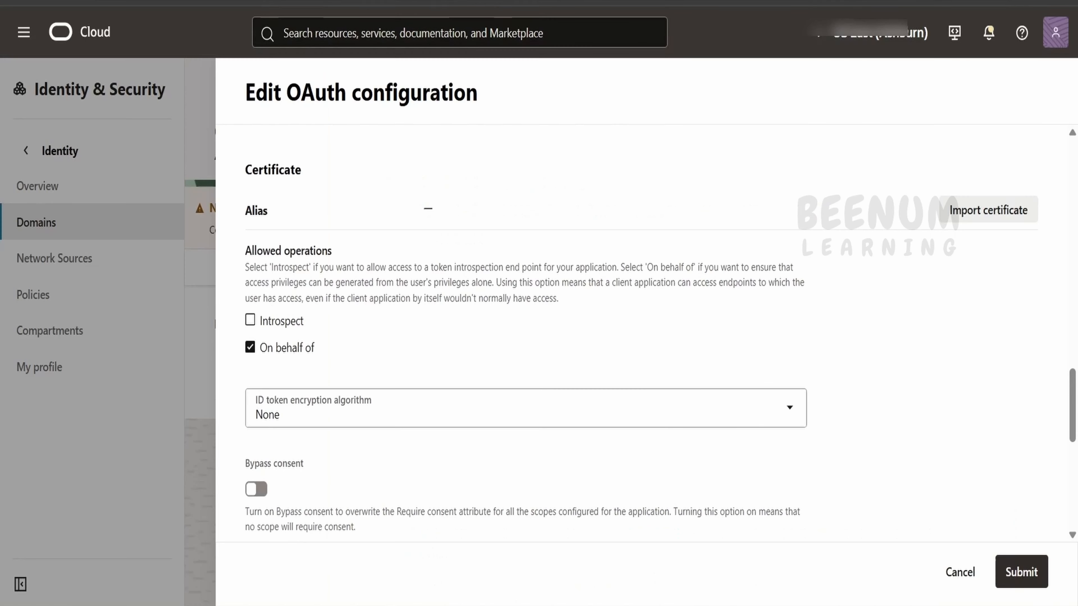
scroll(276, 334, up, 4)
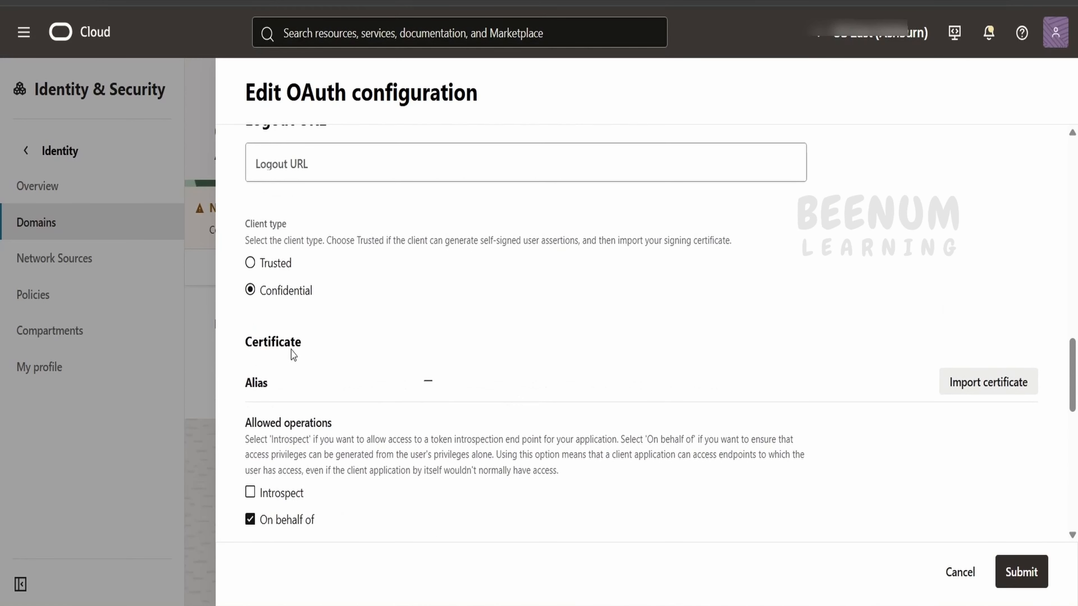
click(283, 267)
scroll(288, 297, down, 4)
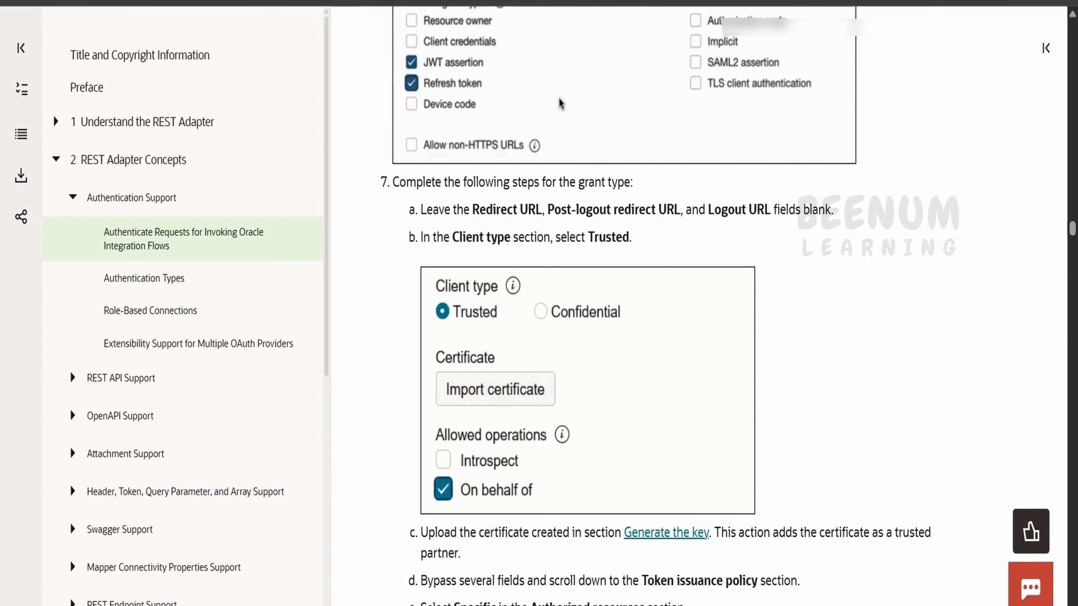
scroll(560, 103, down, 8)
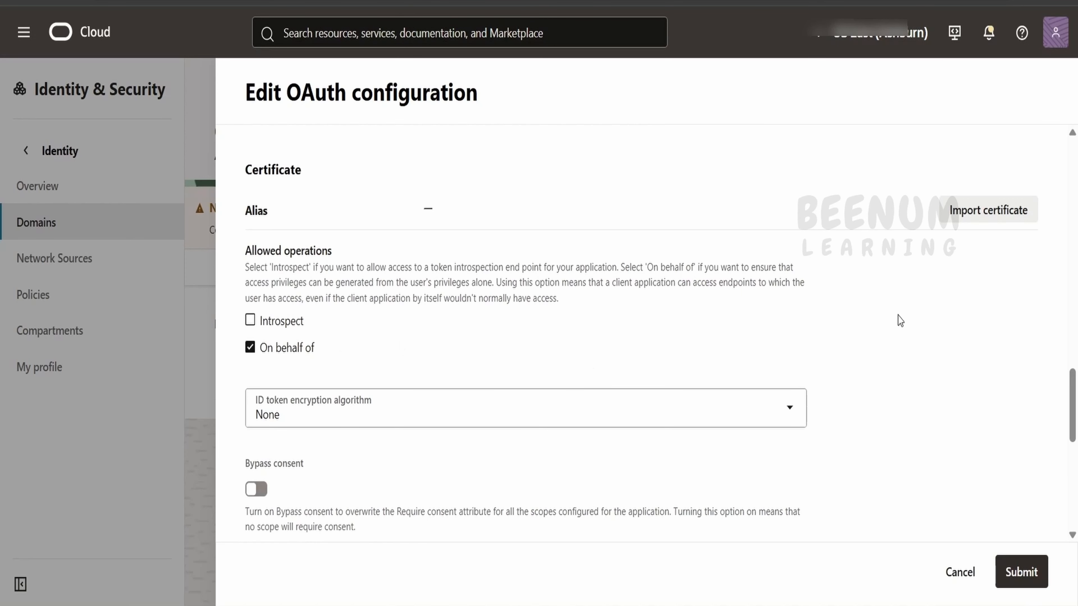
Step: Start a certificate import with alias asserttest01 copied from the notes
click(990, 211)
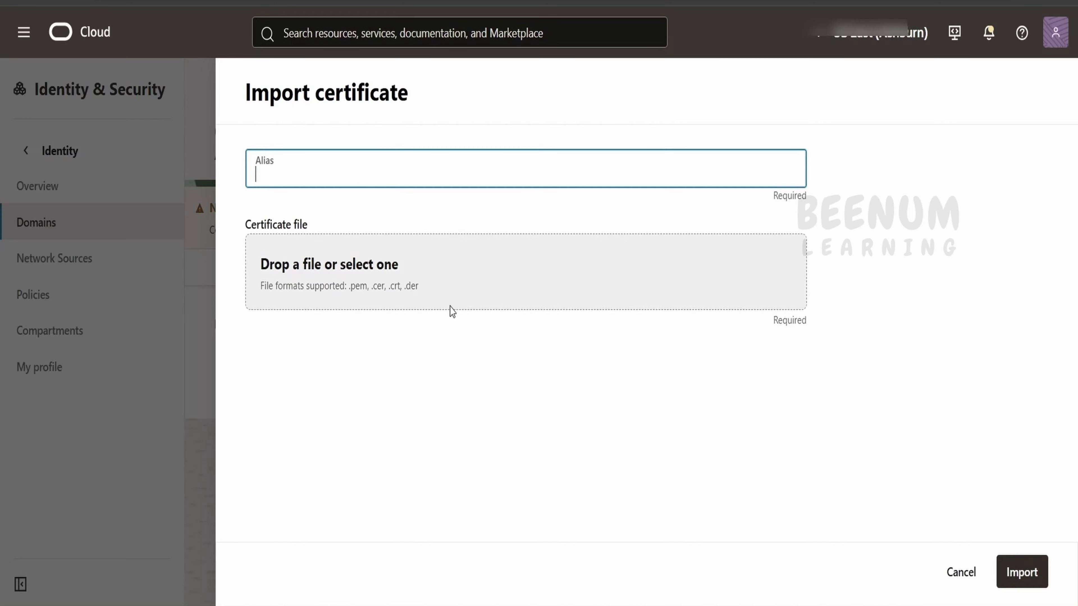
click(629, 605)
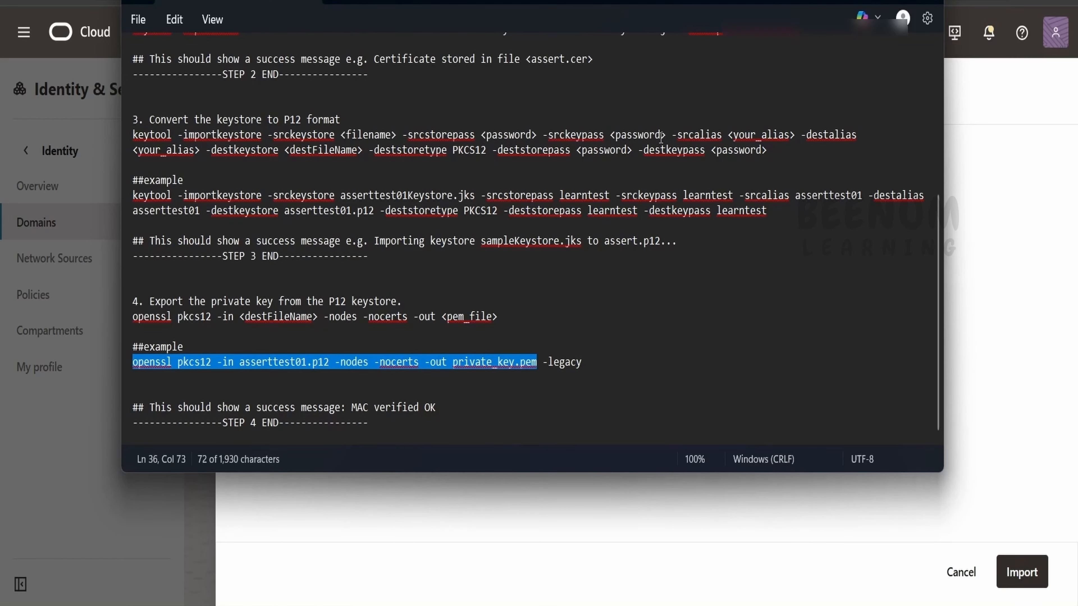
scroll(354, 169, up, 6)
double_click(355, 165)
key(ctrl+c)
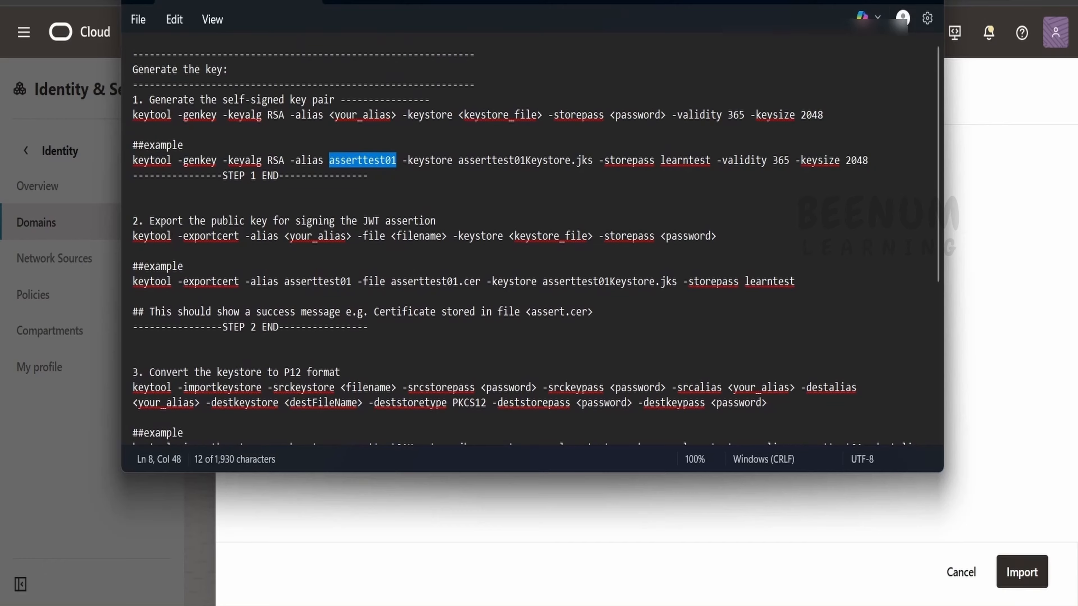
click(861, 1)
click(353, 181)
key(ctrl+v)
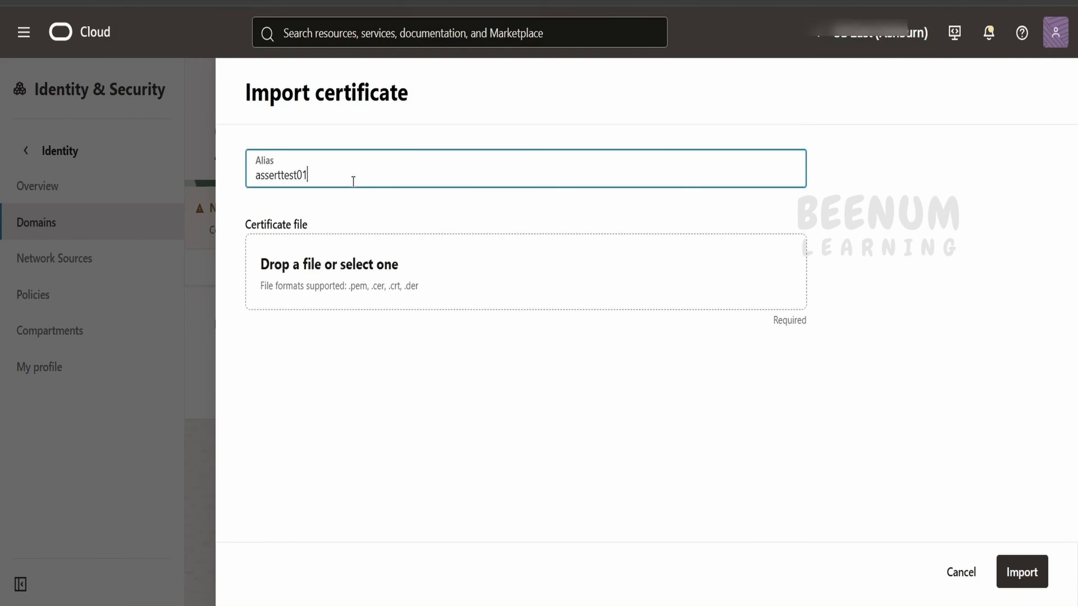
Step: Attach private_key.pem as the certificate file and import it
click(360, 285)
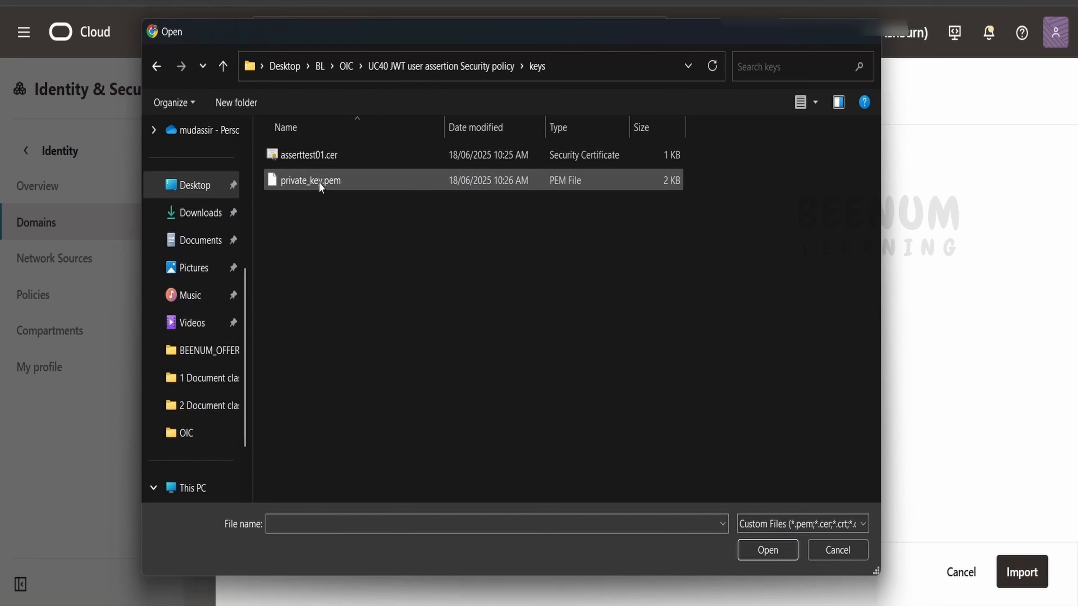
click(320, 187)
click(767, 550)
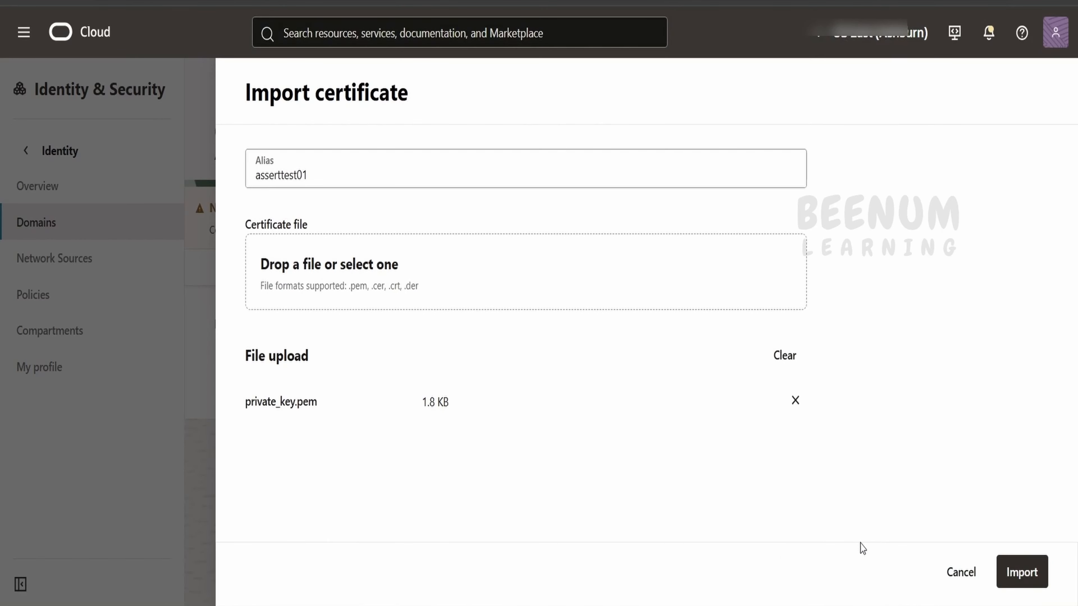
click(1014, 571)
scroll(829, 495, down, 2)
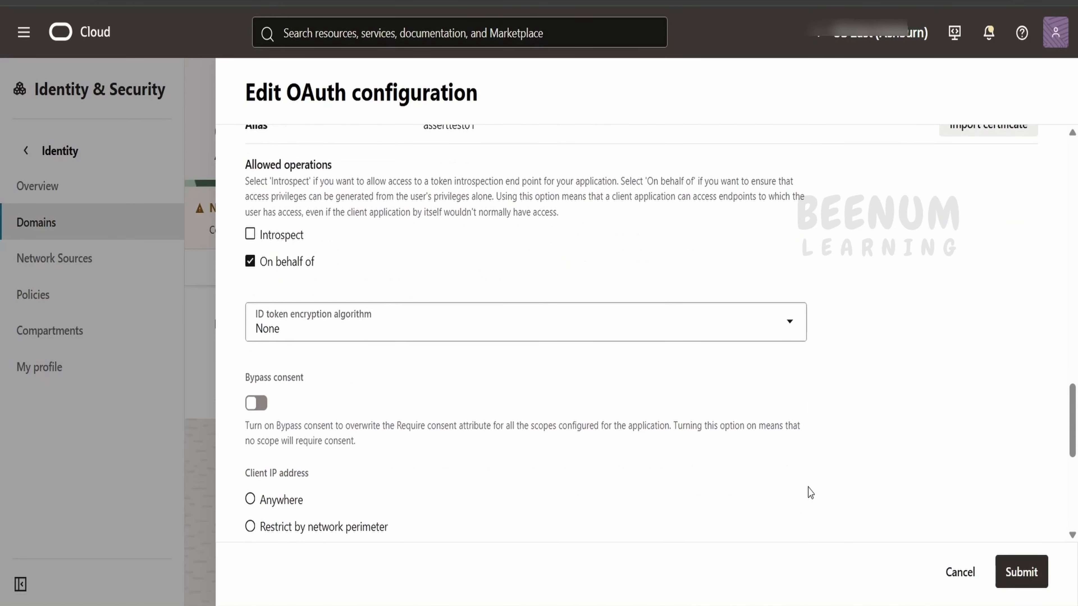
scroll(691, 467, up, 4)
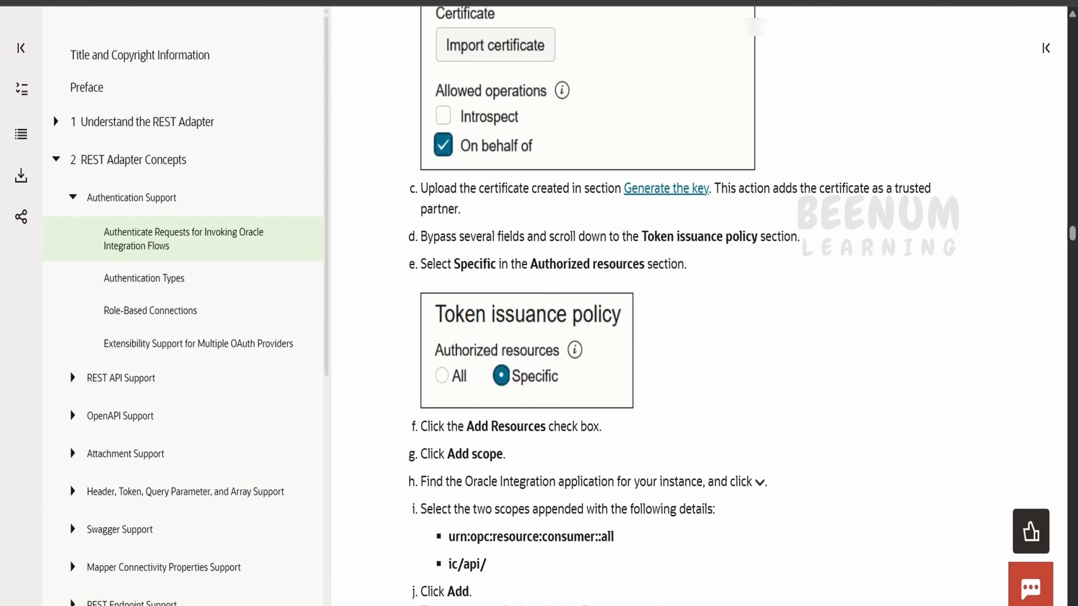
scroll(551, 301, down, 6)
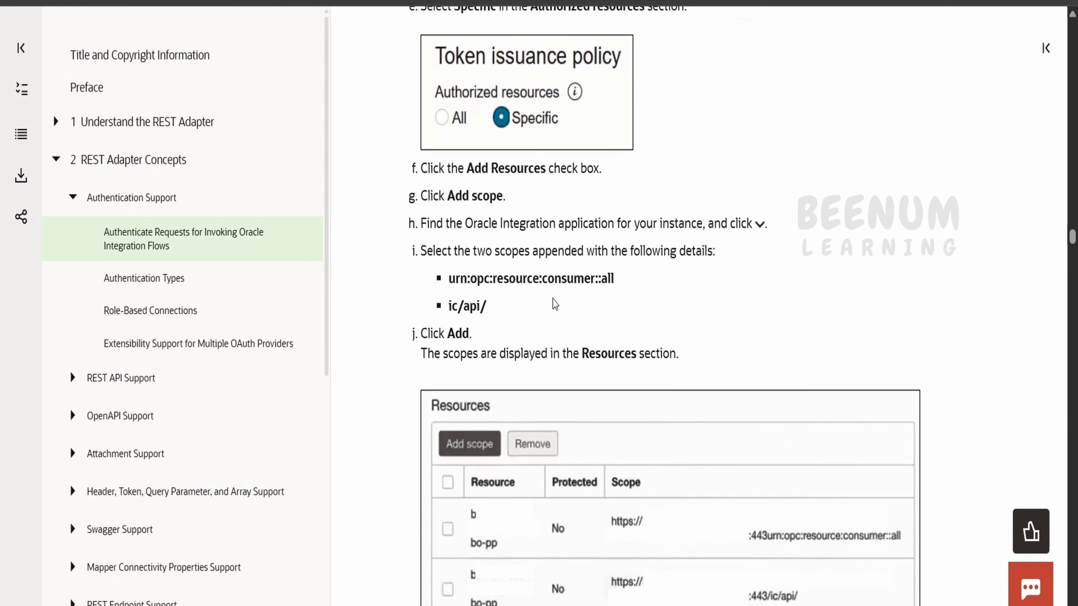
scroll(494, 302, down, 2)
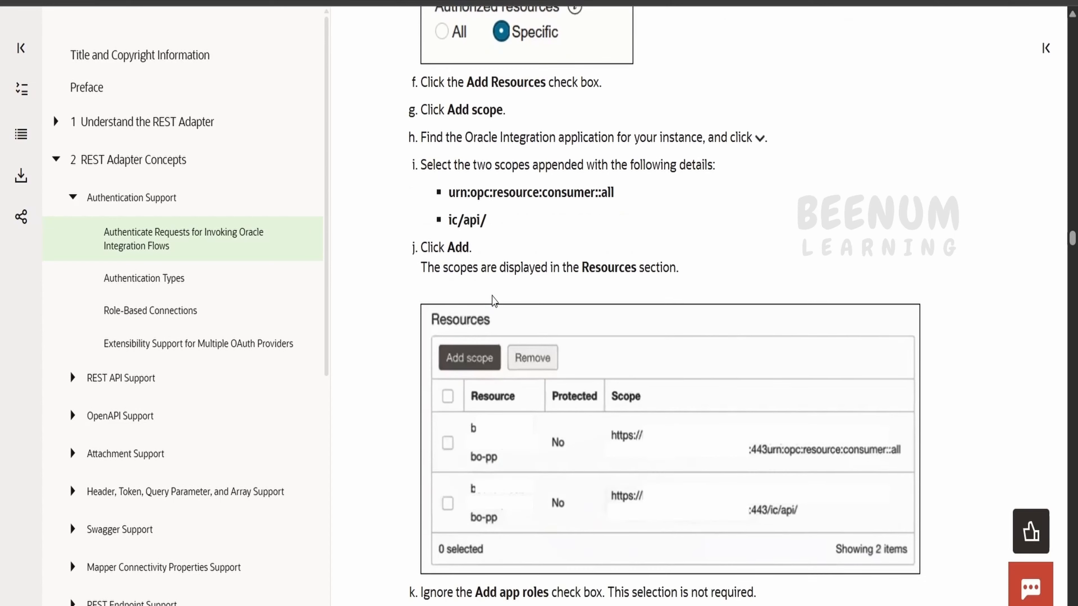
scroll(493, 302, down, 4)
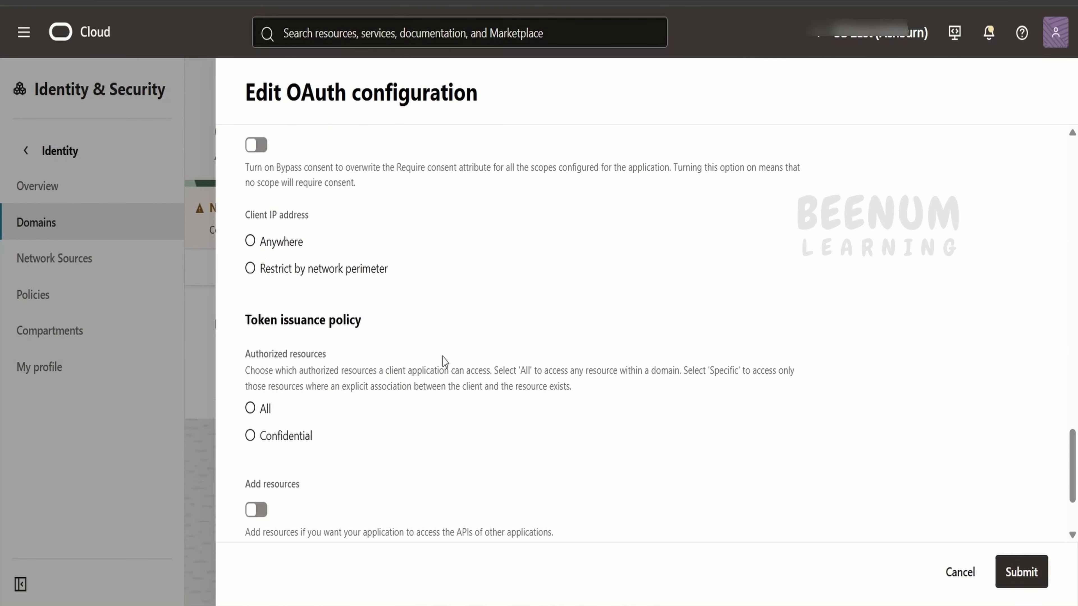
scroll(444, 361, down, 3)
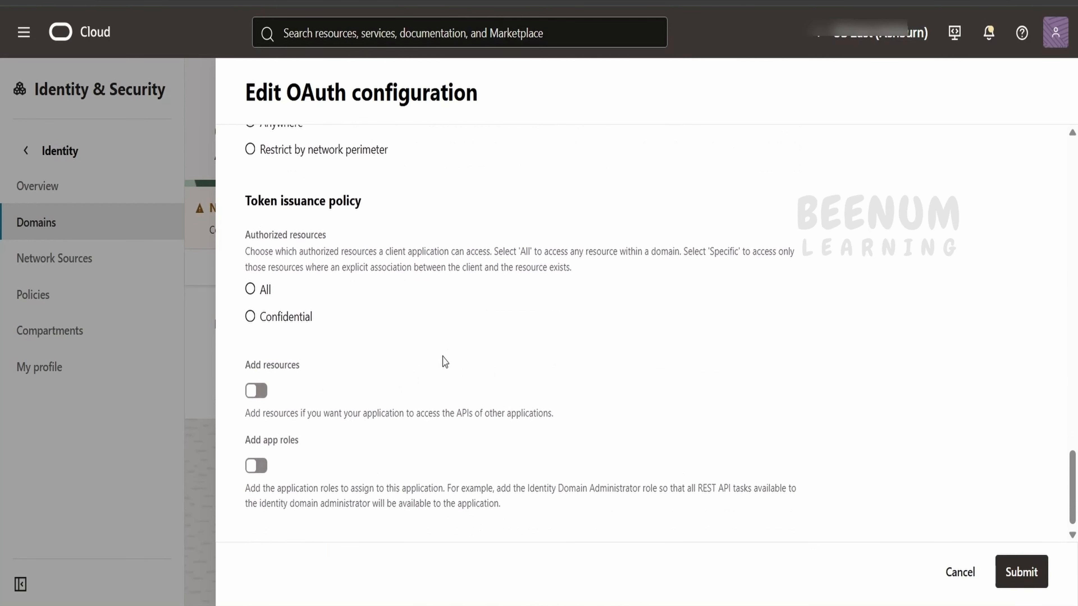
Step: Enable Add resources and expand the Process Automation and Integration Cloud Service scope lists
click(258, 381)
scroll(271, 377, down, 4)
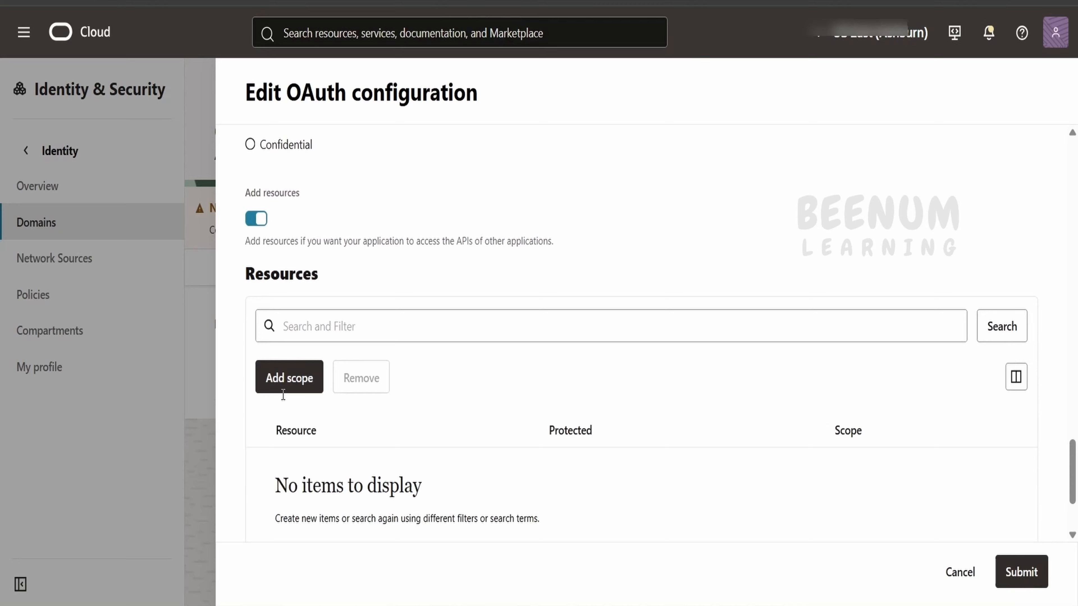
click(289, 368)
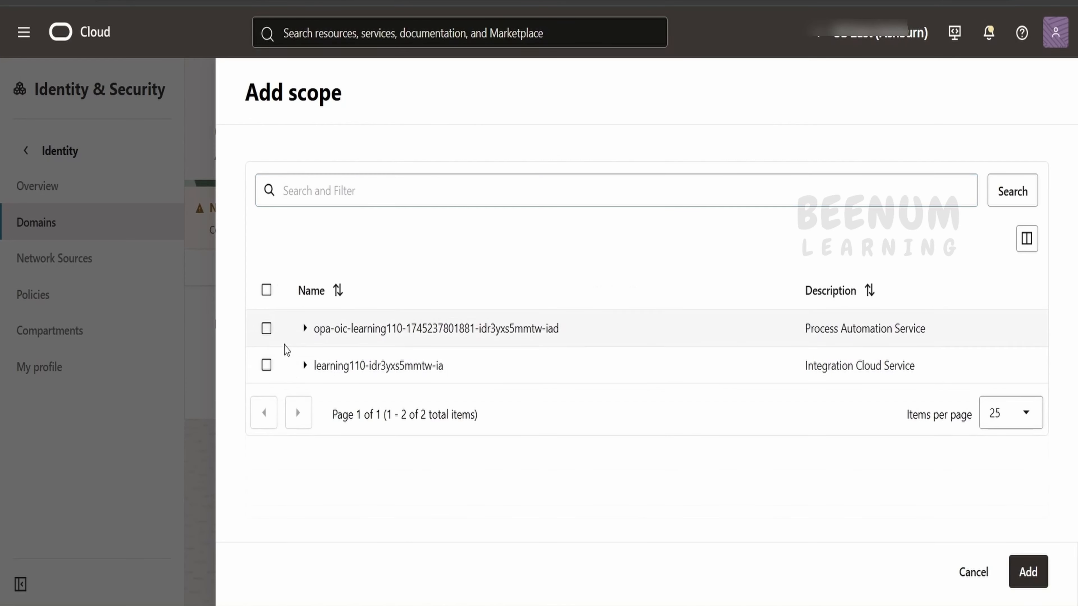
click(304, 336)
scroll(323, 356, down, 1)
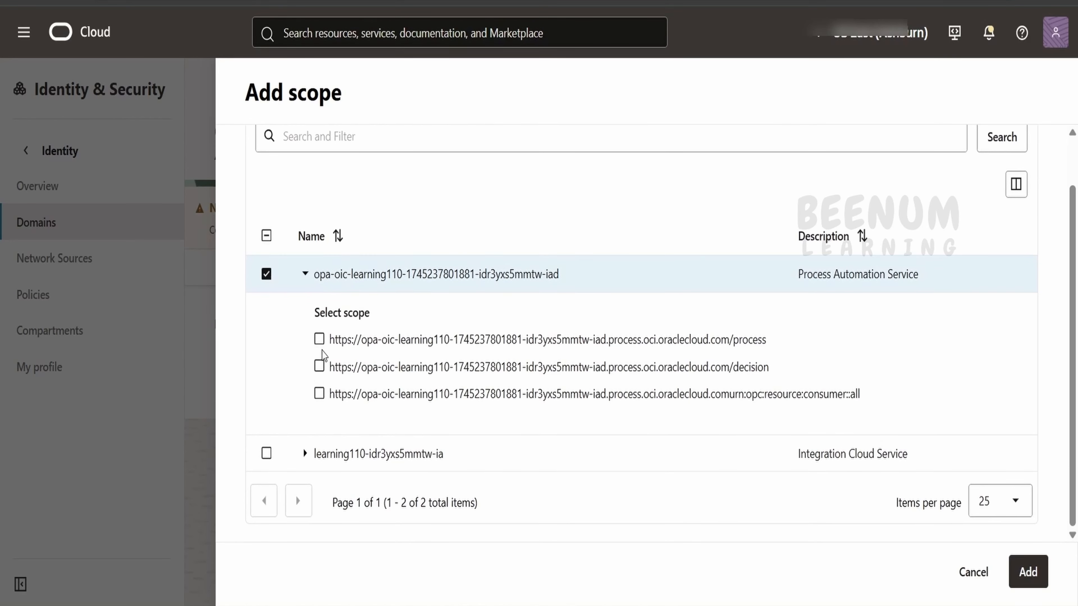
click(303, 454)
scroll(326, 433, down, 3)
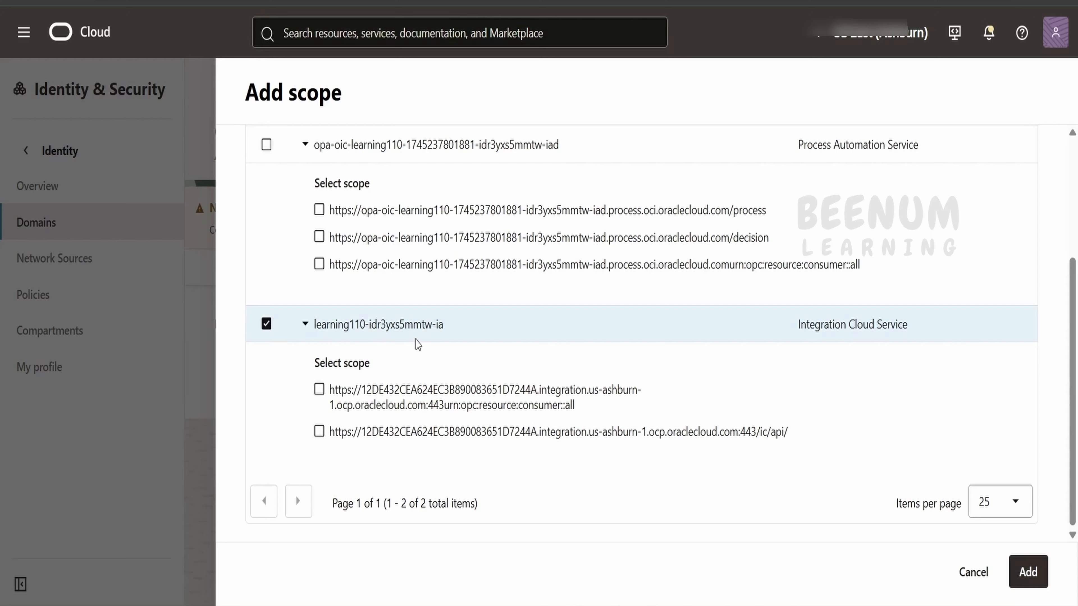
Step: Tick the Integration consumer::all scope plus the Process Automation process, decision and consumer::all scopes
click(319, 389)
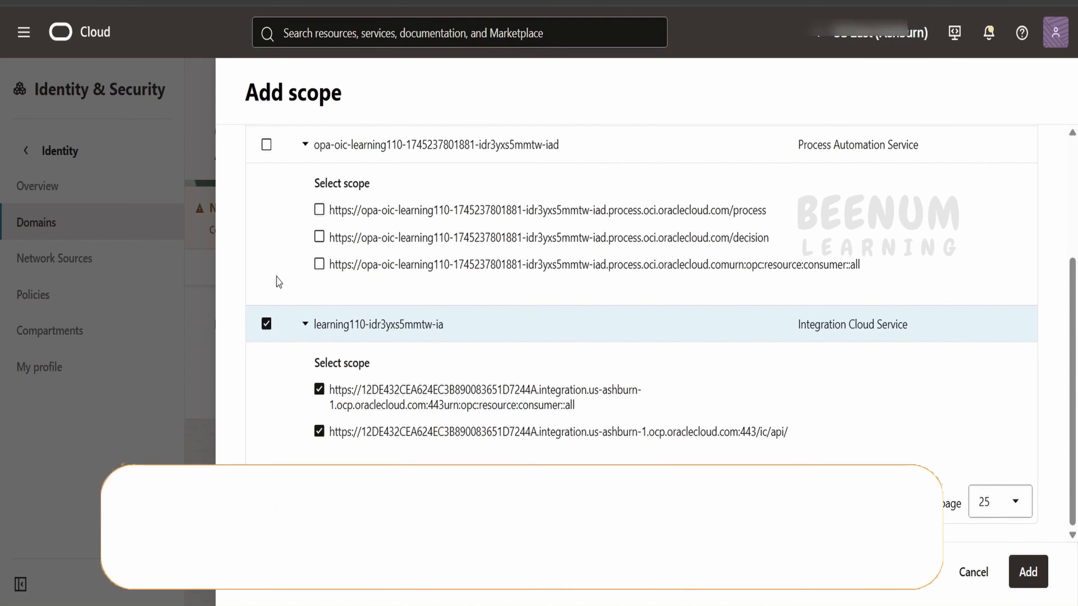
scroll(670, 426, up, 4)
click(319, 382)
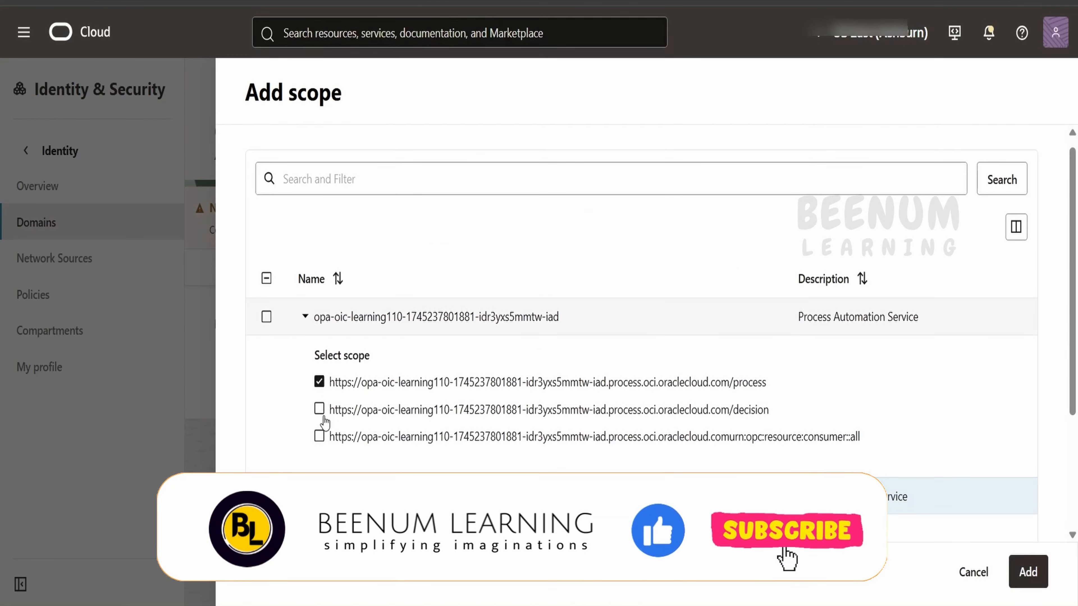
click(319, 409)
click(319, 437)
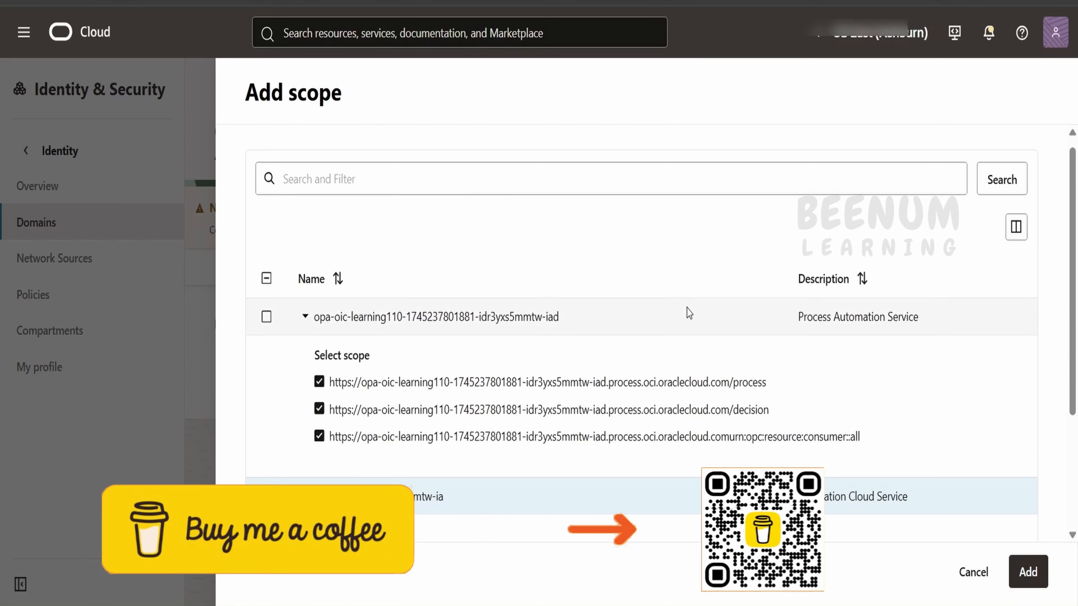
scroll(688, 313, down, 4)
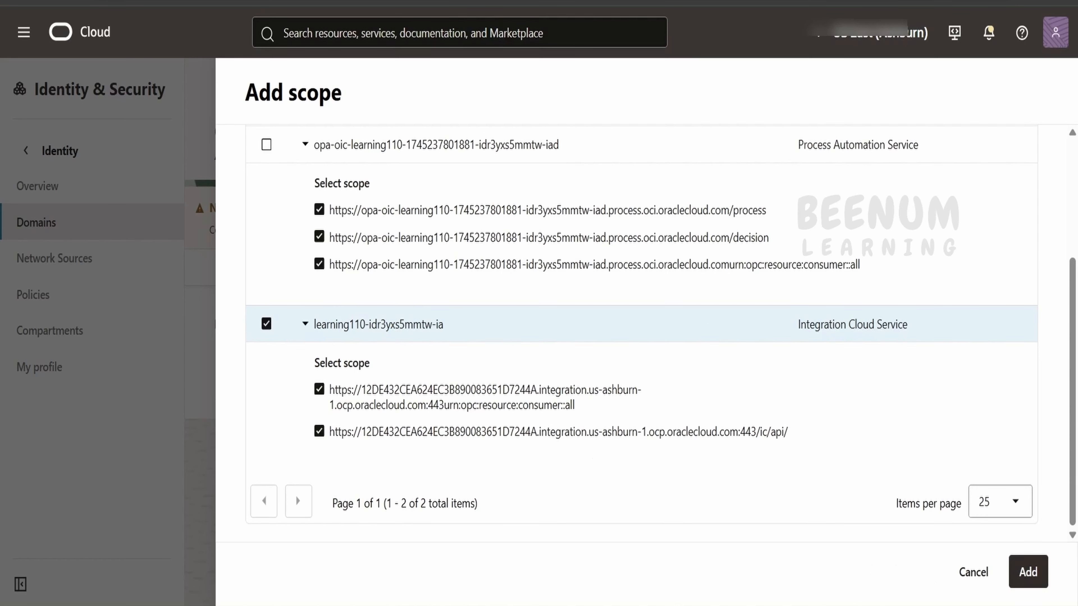
Step: Add the ticked scopes to the OAuth client
click(1028, 572)
scroll(726, 354, up, 5)
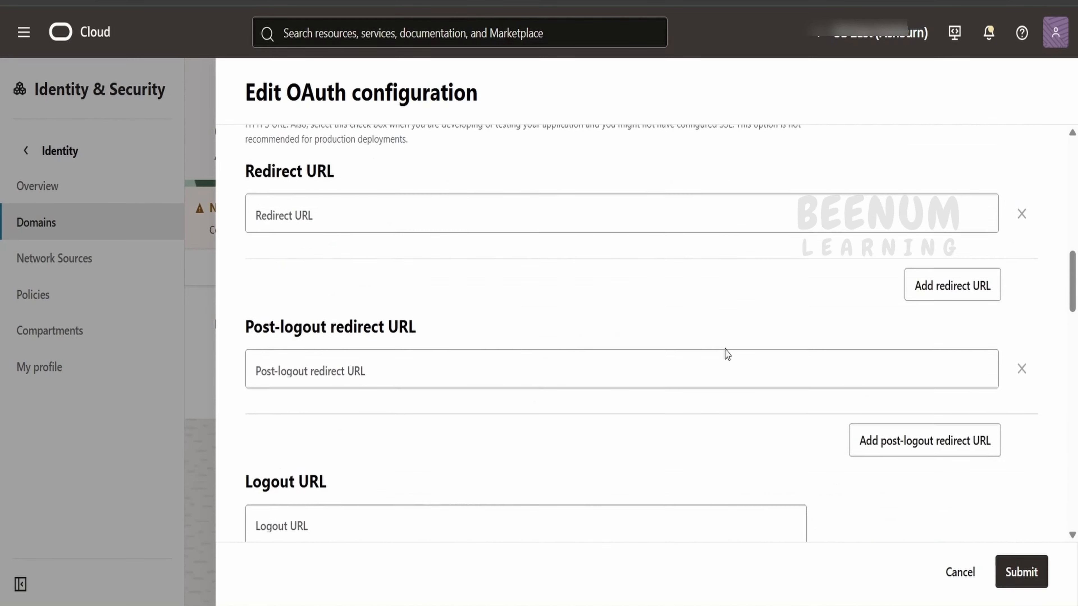
scroll(727, 354, down, 15)
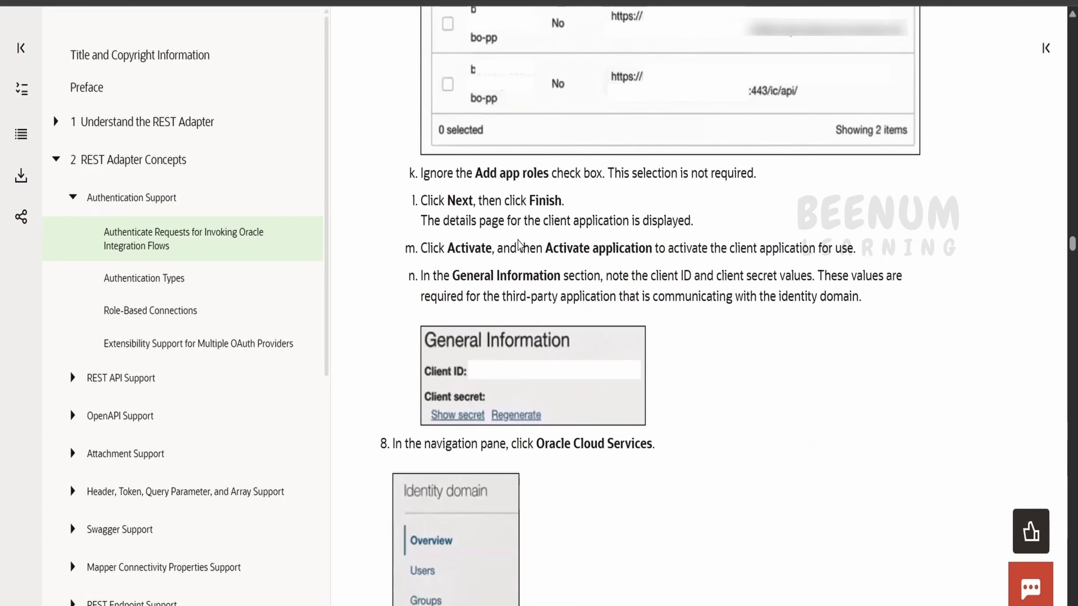
scroll(548, 230, down, 3)
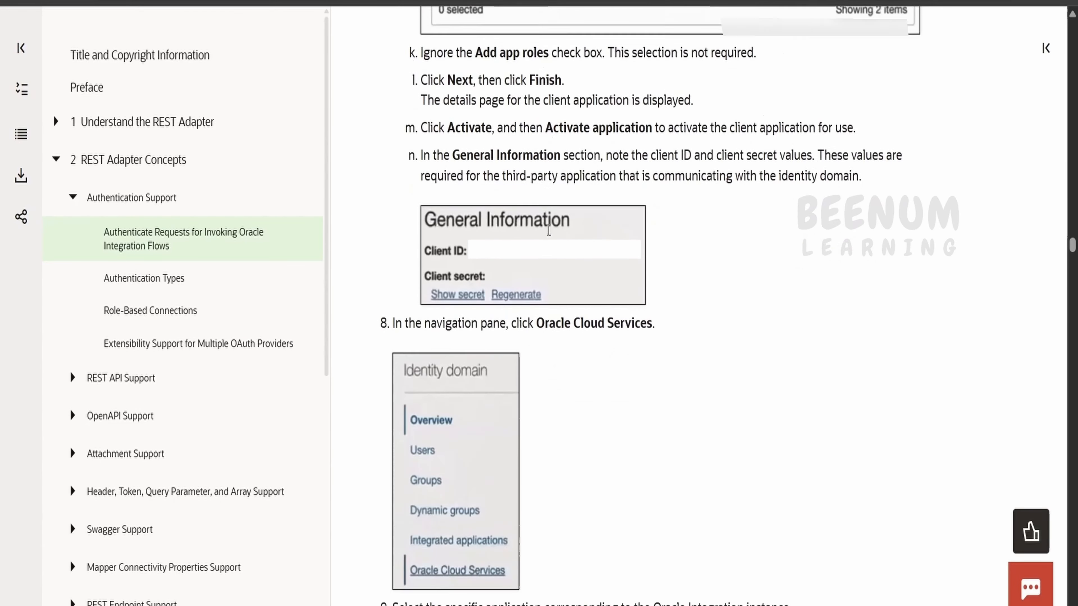
scroll(548, 231, down, 8)
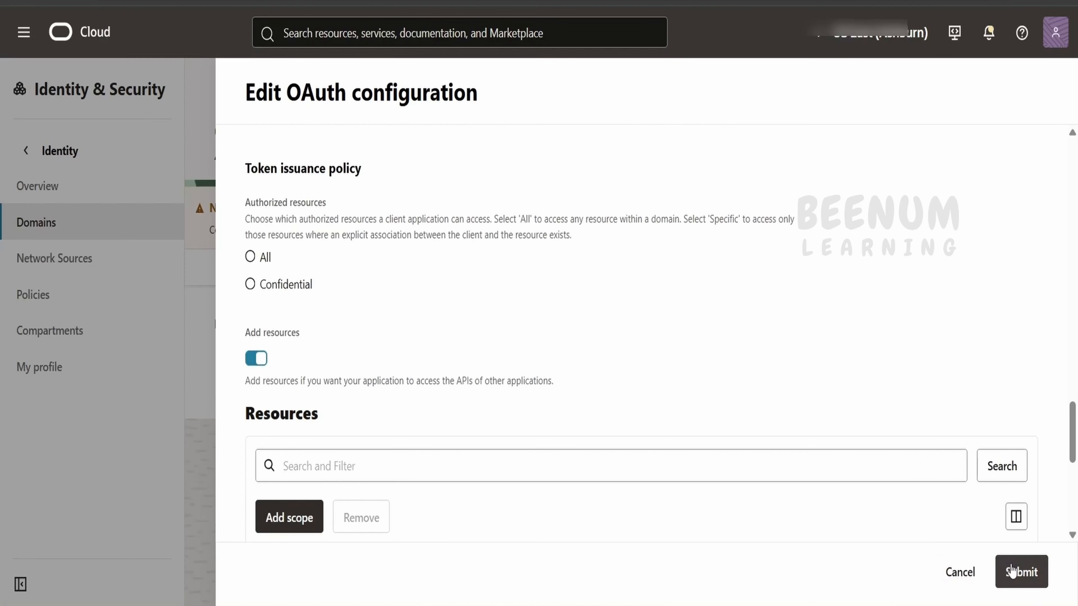
Step: Submit the OAuth configuration and note the 'Failed to parse certificate data' error for alias asserttest01
click(1011, 572)
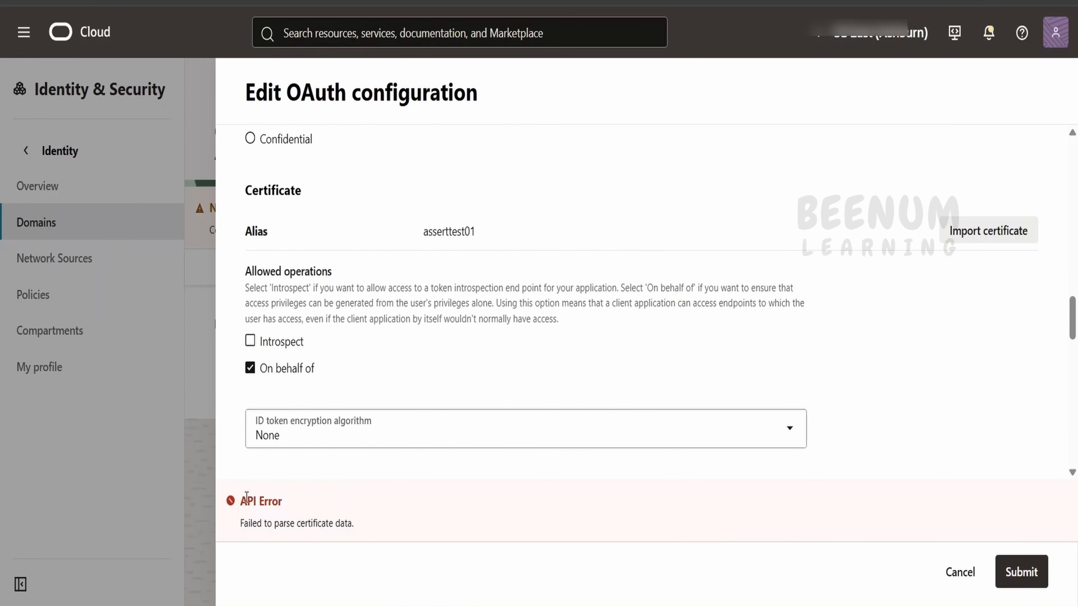
drag(246, 497, 309, 509)
scroll(473, 320, up, 5)
scroll(448, 336, down, 3)
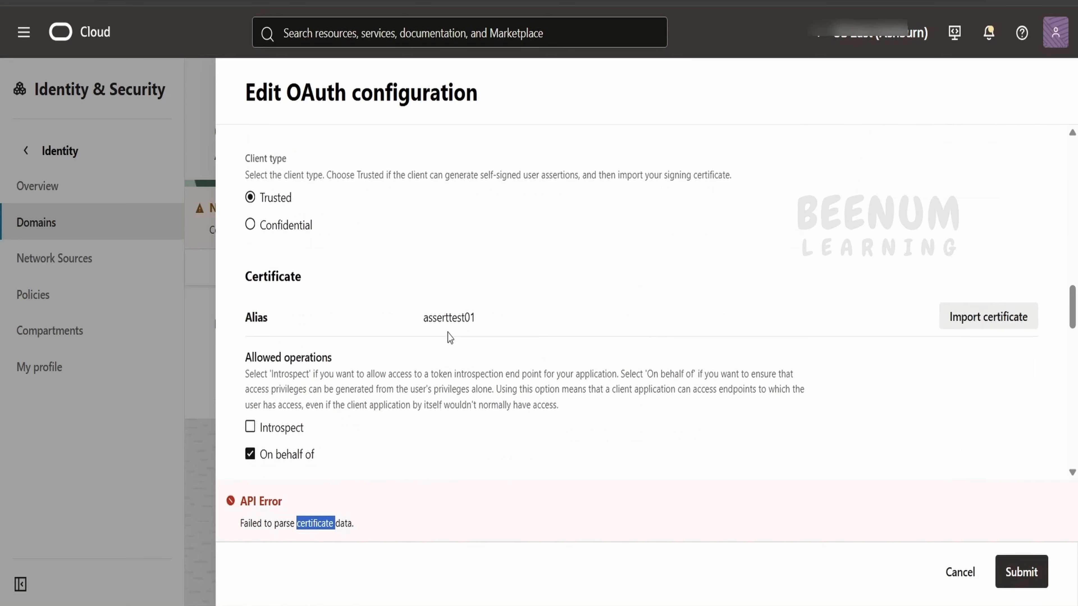
double_click(451, 323)
key(ctrl+c)
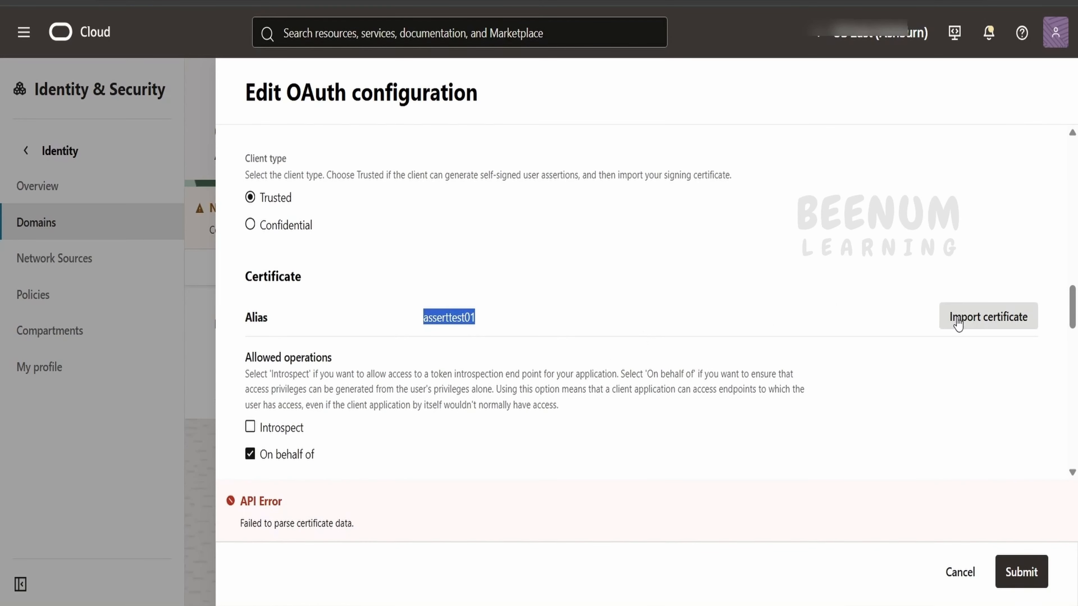
Step: Re-import certificate alias asserttest01 from asserttest01.cer and submit the OAuth configuration
click(969, 317)
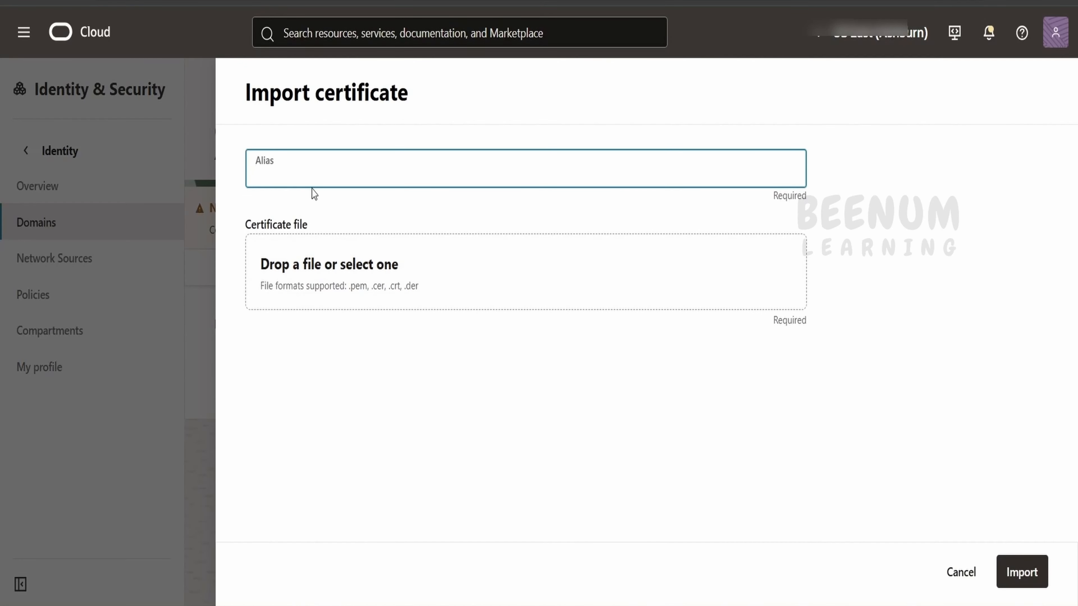
key(ctrl+v)
click(315, 281)
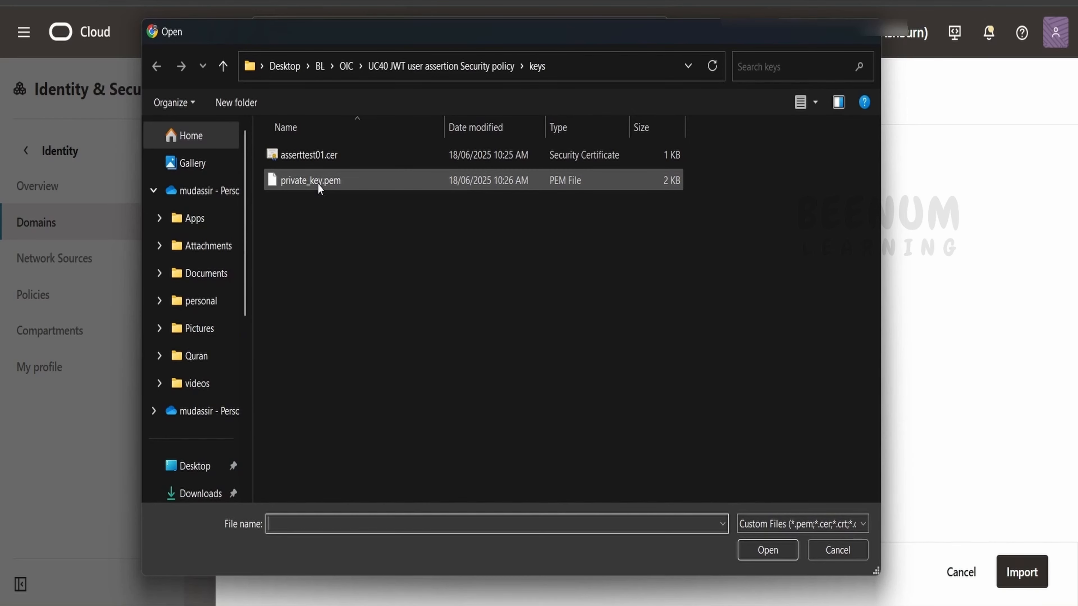
click(328, 158)
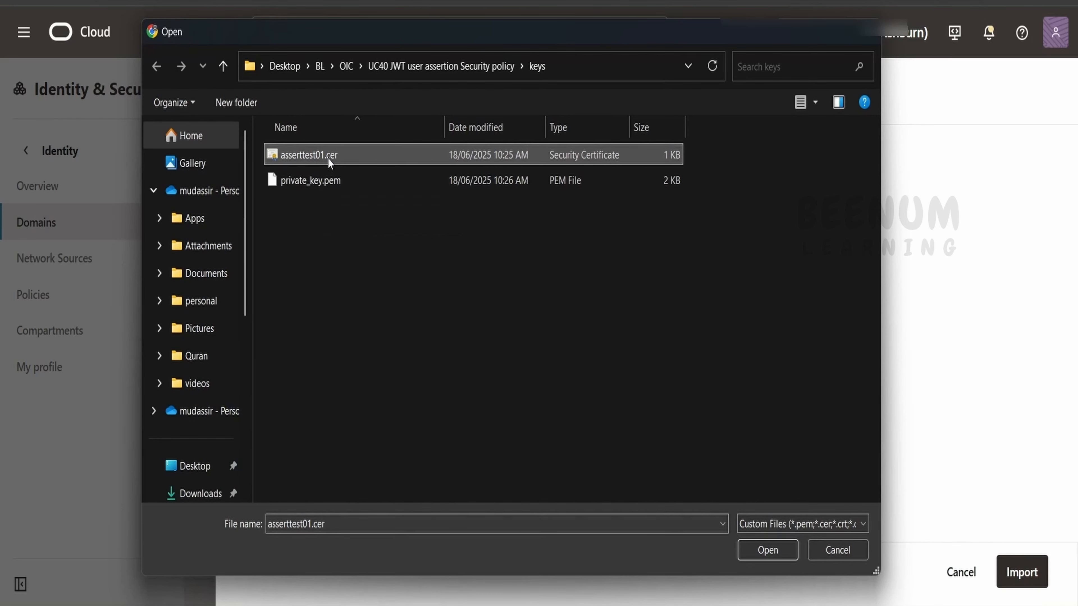
click(768, 549)
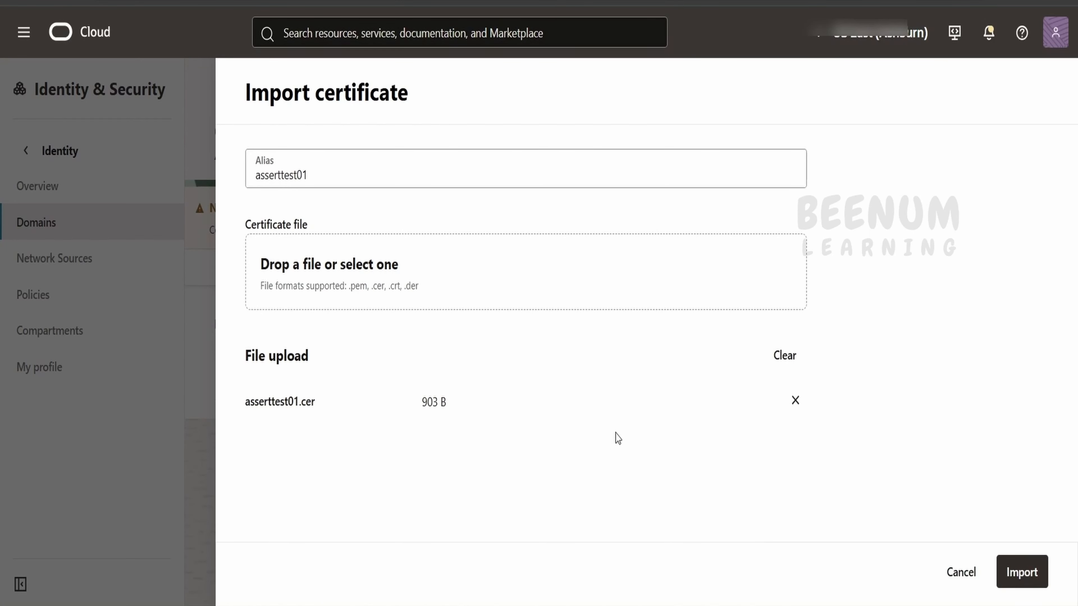
click(1022, 573)
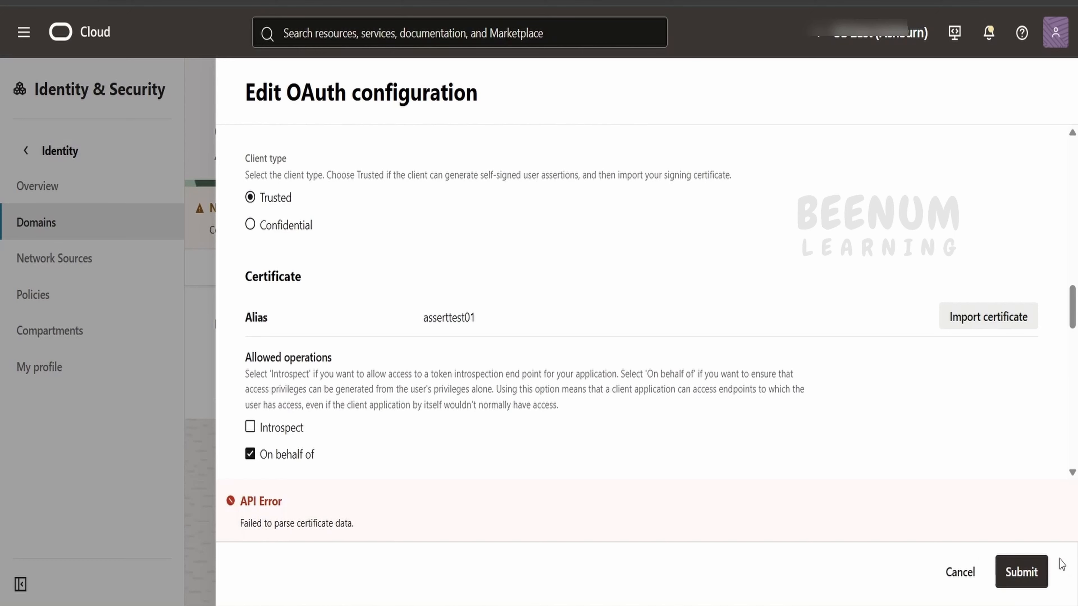
click(1034, 575)
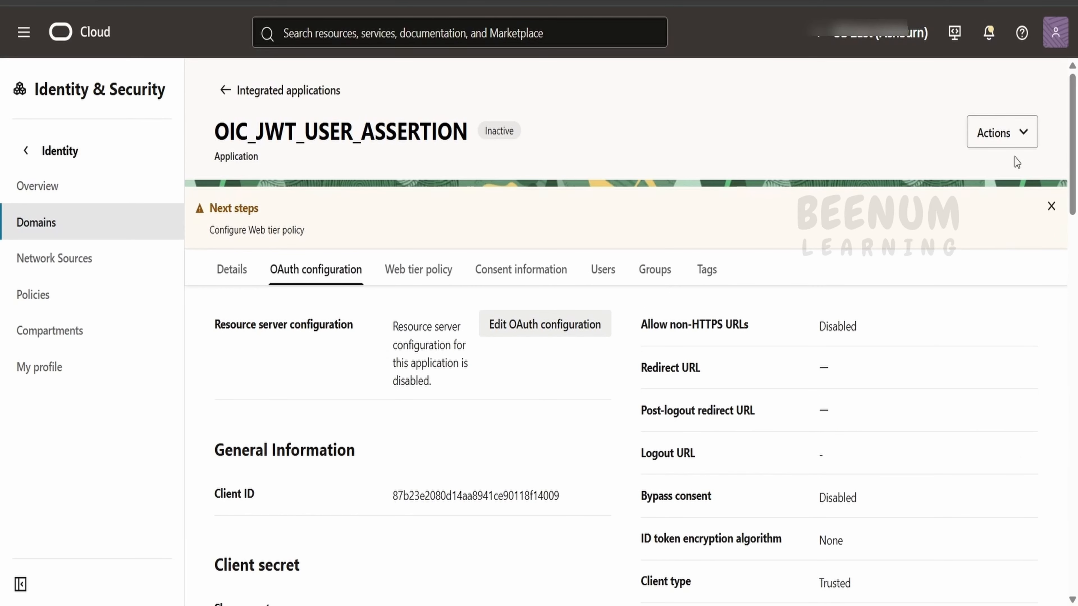
Step: Activate the OIC_JWT_USER_ASSERTION application
click(1030, 142)
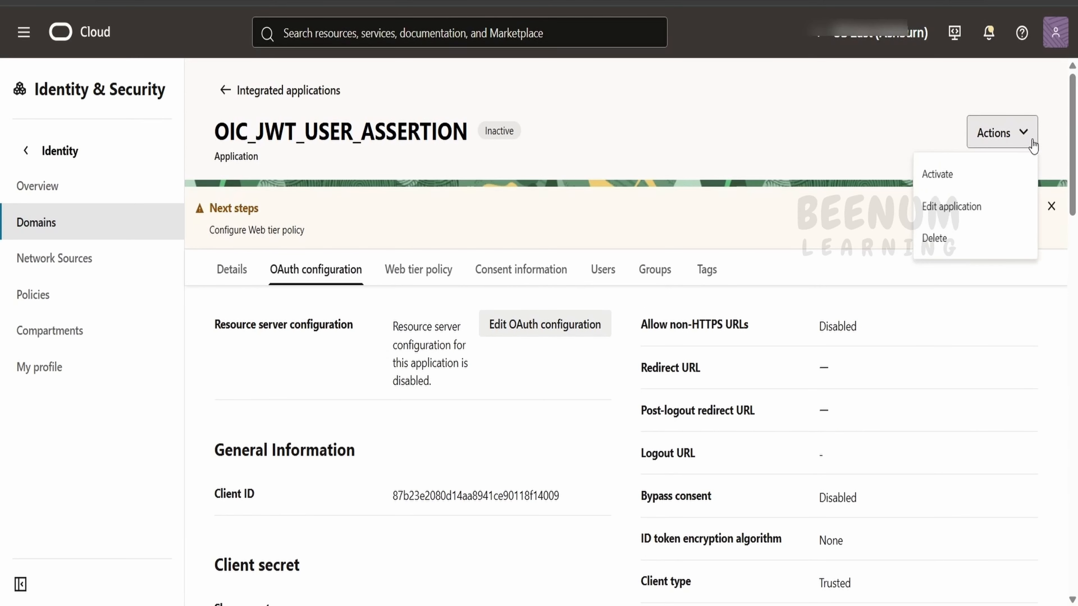
click(949, 175)
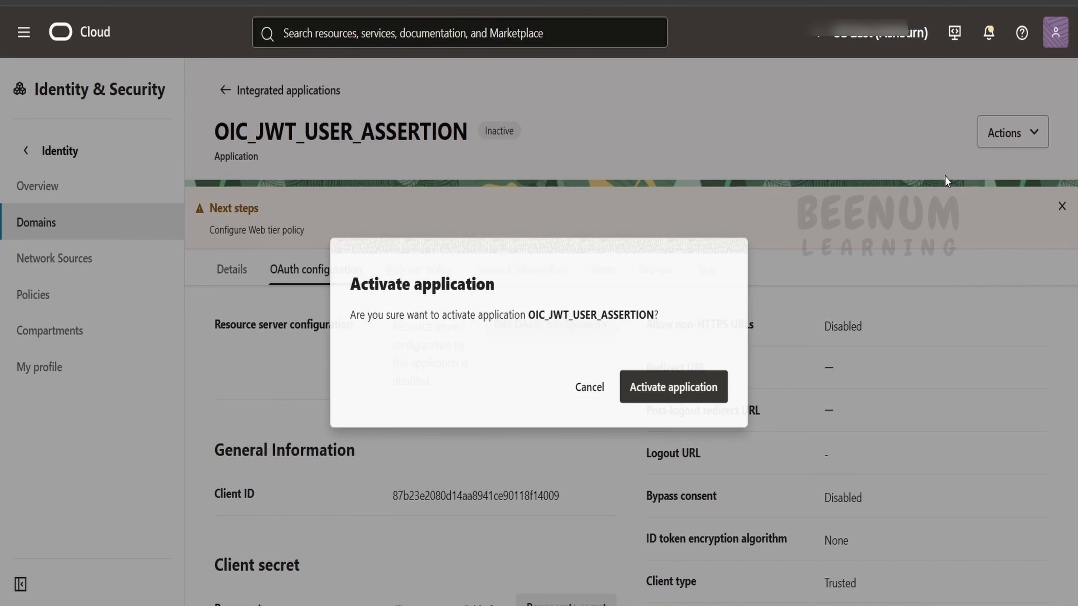
click(695, 397)
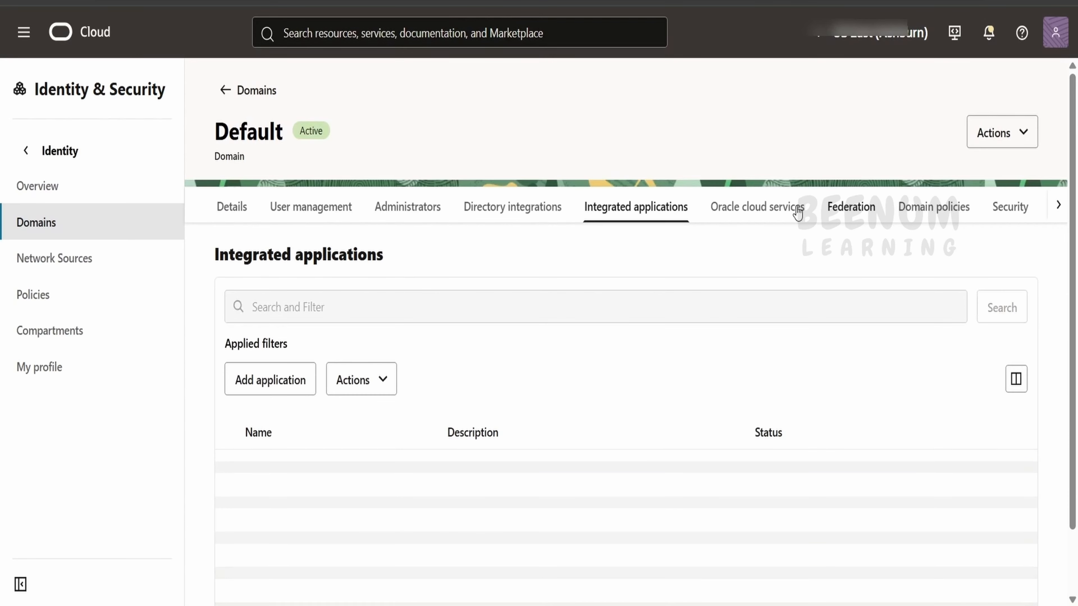
Step: Review the learning110-idr3yxs5mmtw-ia service's application roles, including the ServiceAdministrator role actions
click(797, 212)
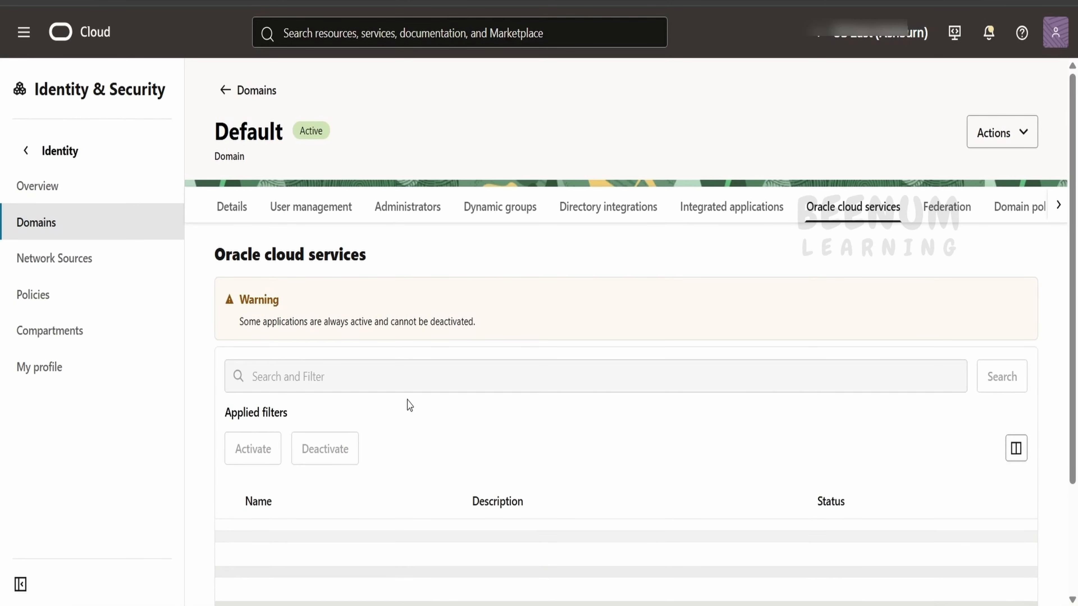
scroll(409, 404, down, 2)
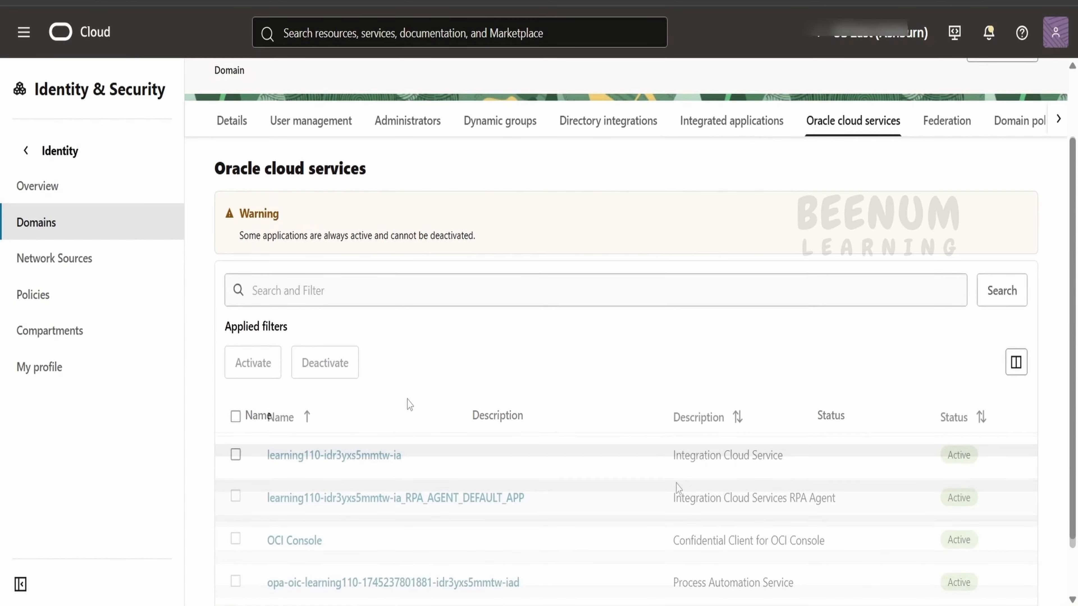
click(384, 456)
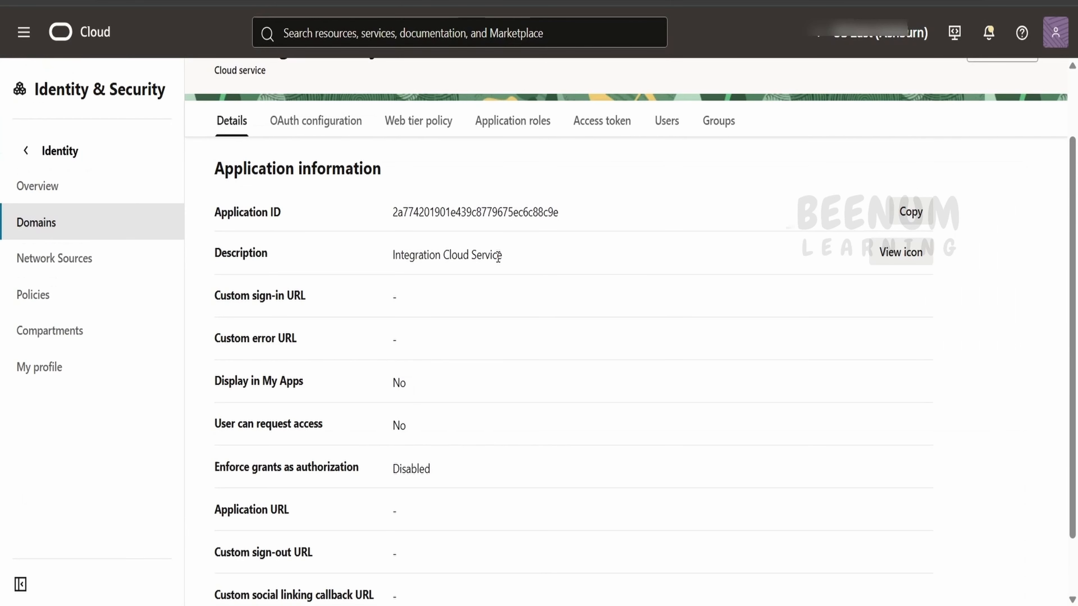
click(526, 122)
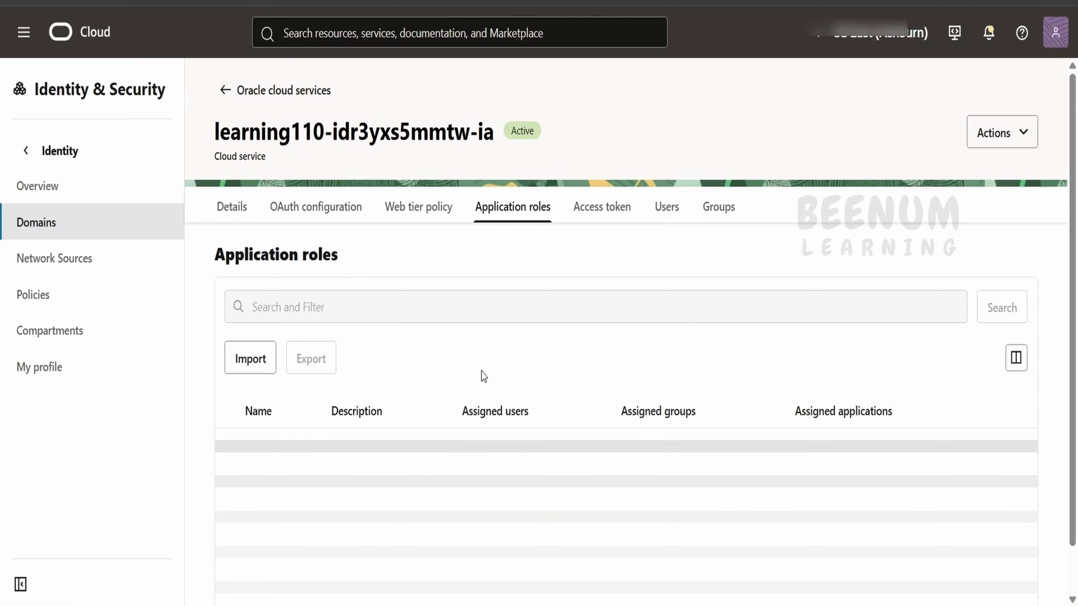
scroll(413, 420, down, 1)
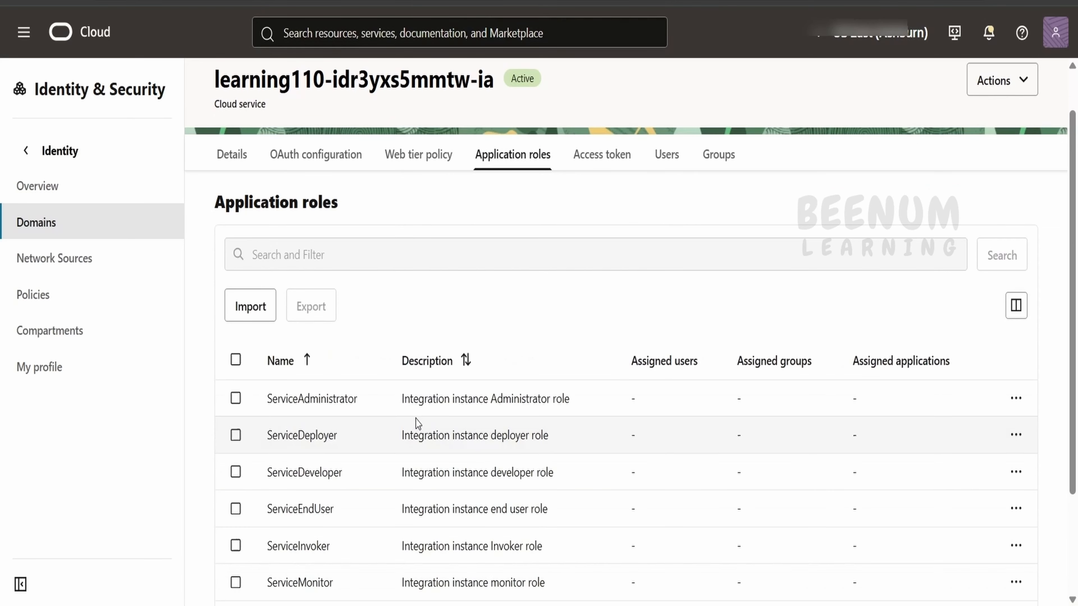
scroll(417, 423, down, 2)
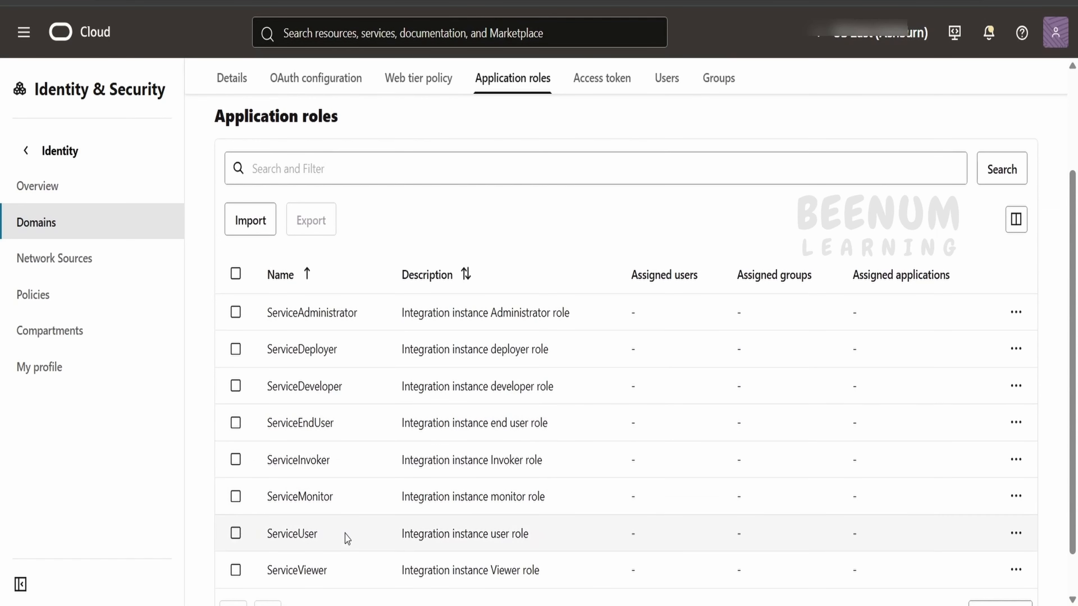
click(1015, 313)
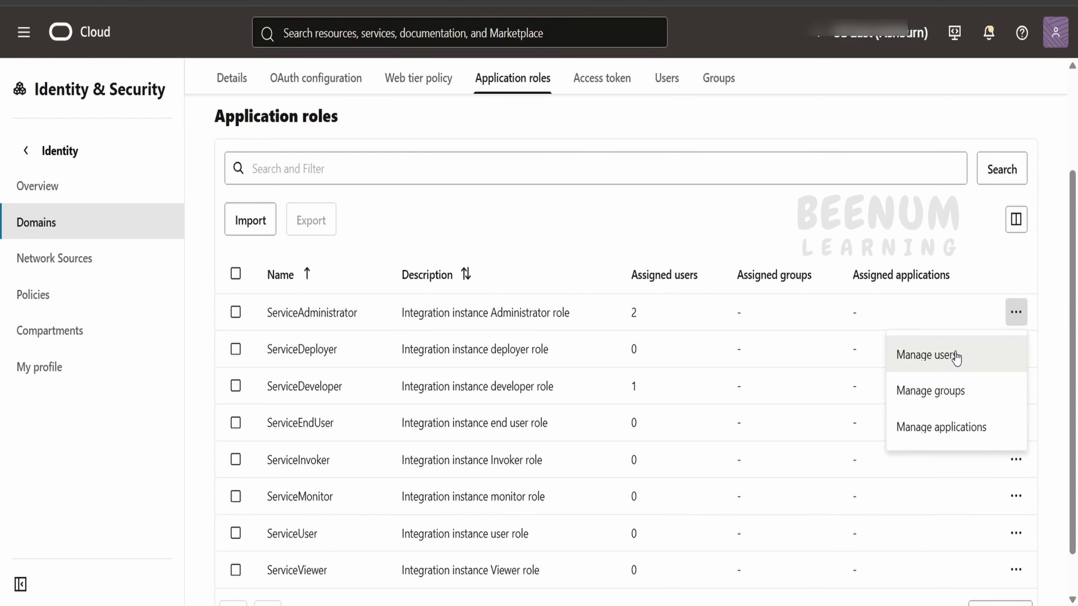
scroll(722, 213, up, 3)
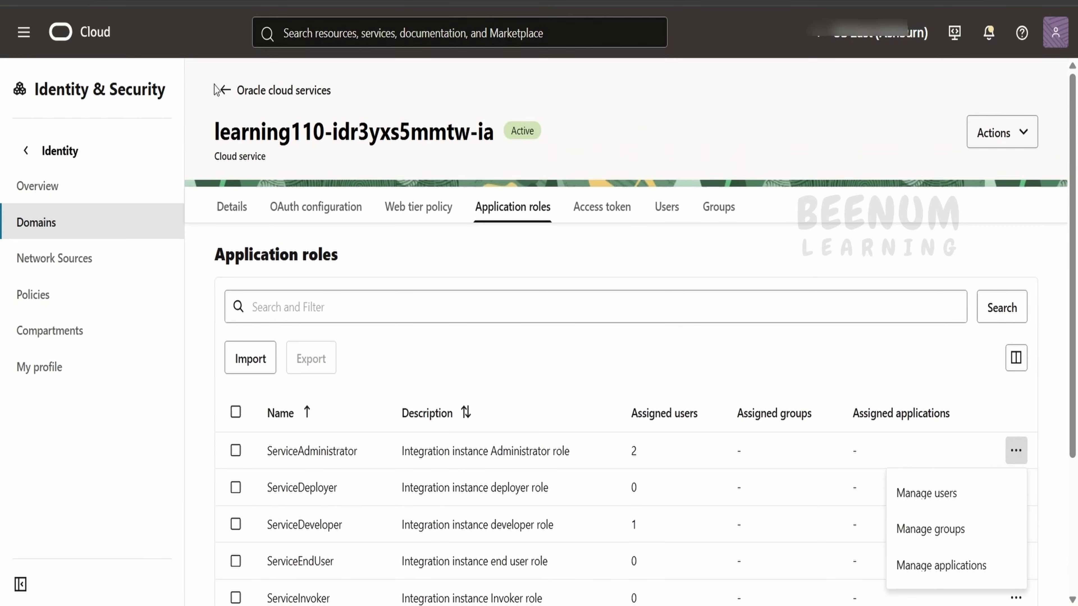
click(226, 94)
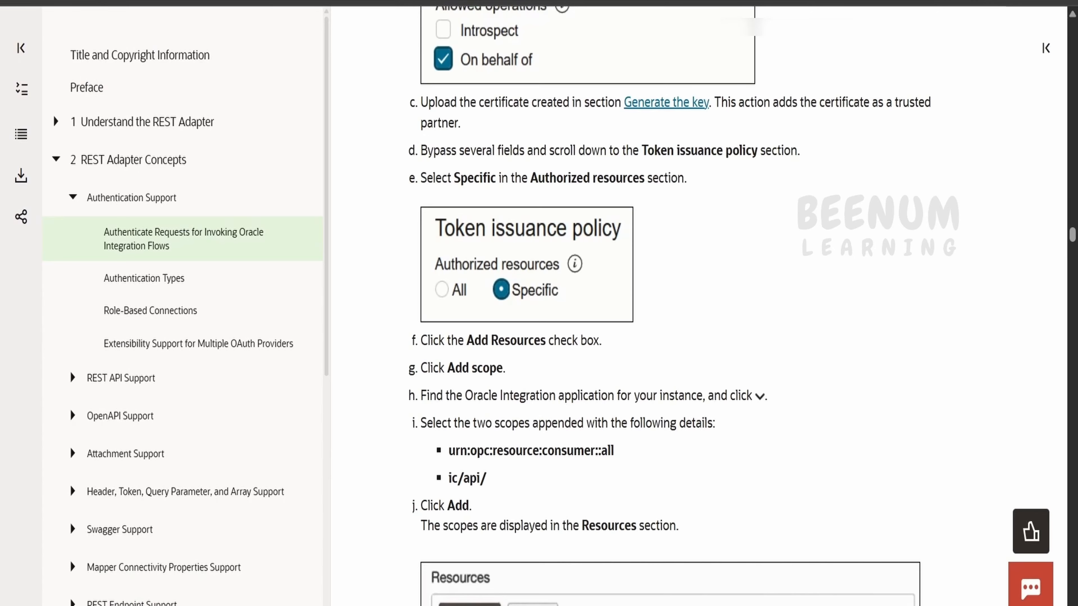
Step: Locate the guide's 'Add a certificate as a trusted partner' step
scroll(596, 280, down, 10)
scroll(595, 278, down, 15)
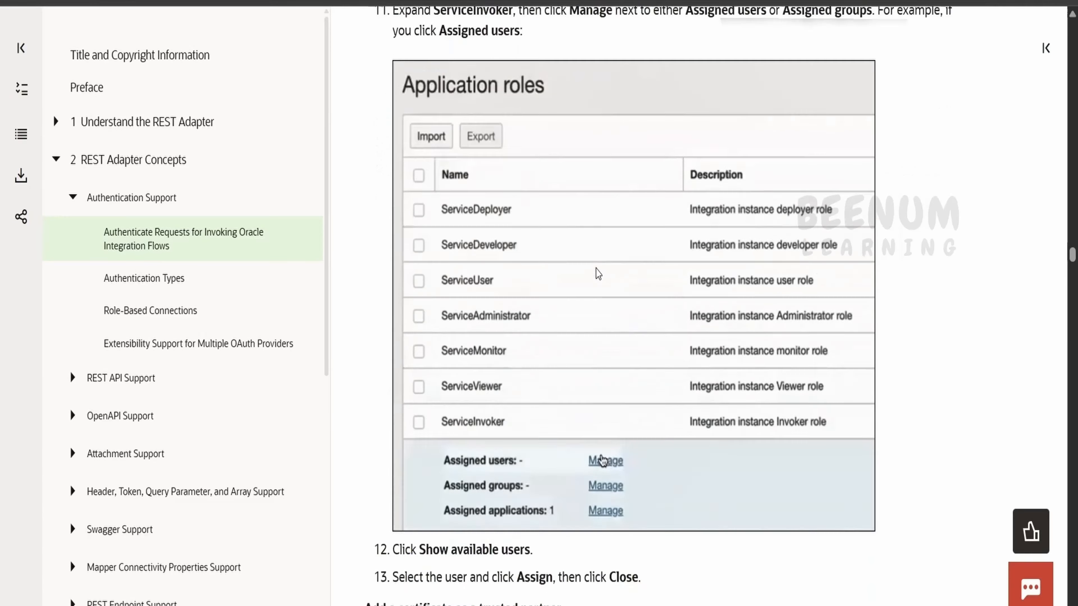
drag(364, 253, 580, 235)
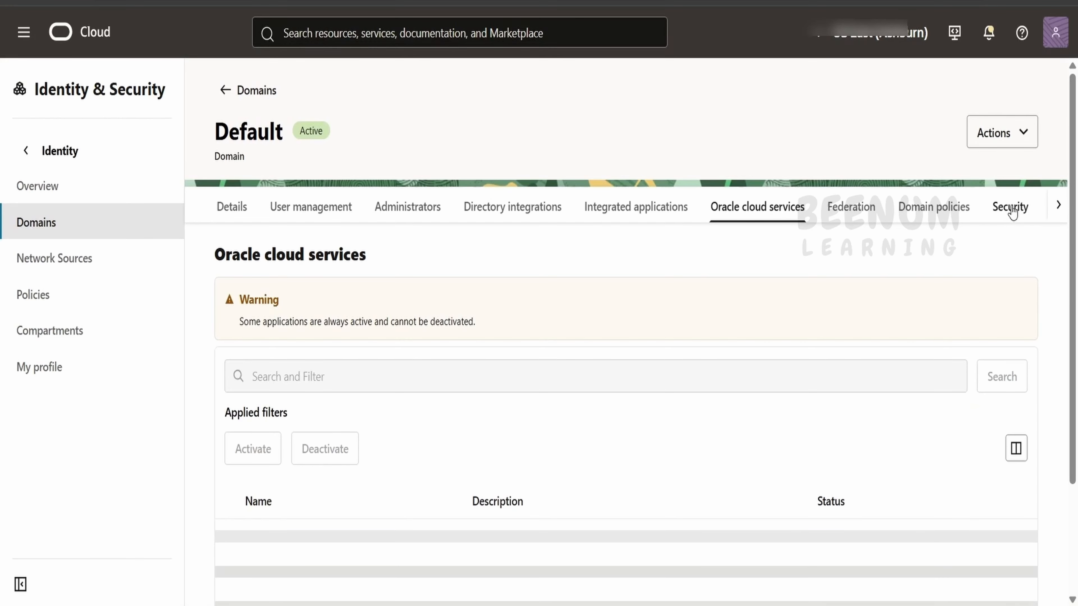
Step: In the domain's Security settings, import asserttest01.cer as trusted partner certificate alias asserttest01
click(1012, 211)
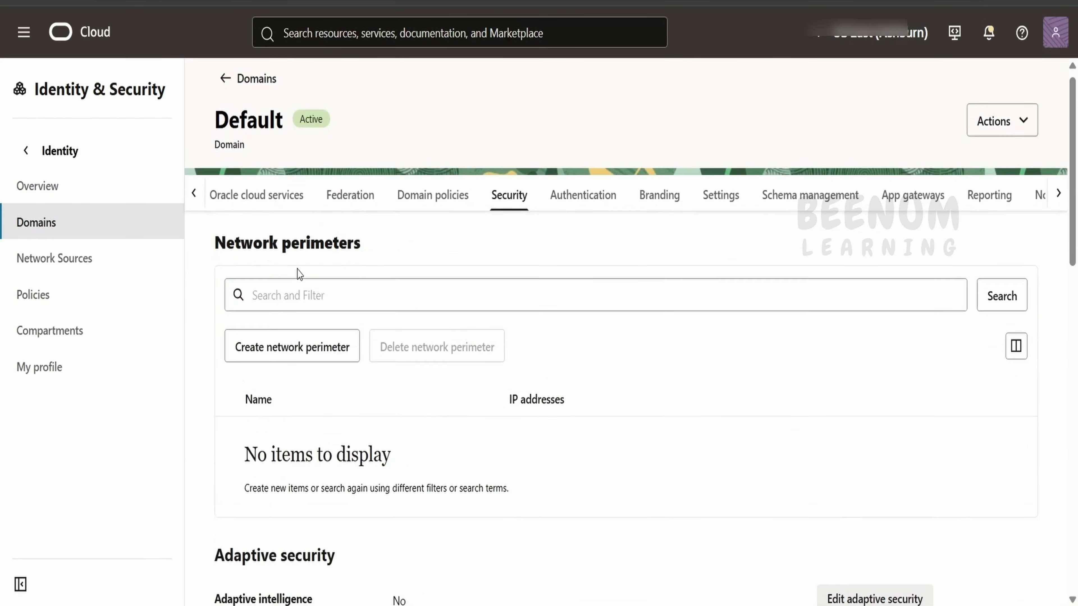
scroll(295, 272, down, 10)
scroll(293, 301, down, 5)
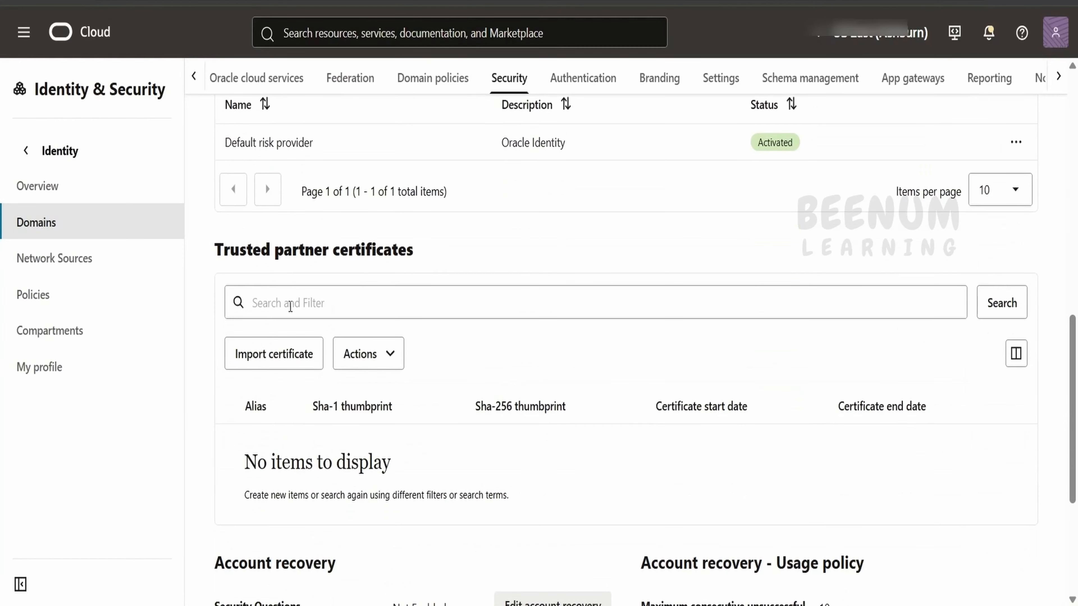
click(312, 359)
click(323, 182)
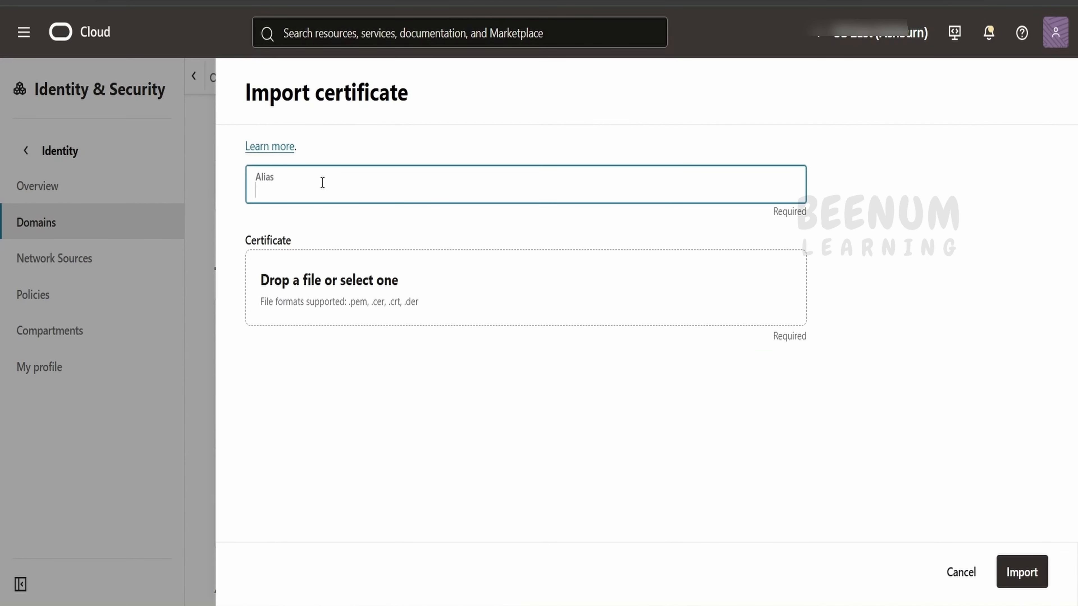
text(asserttest01)
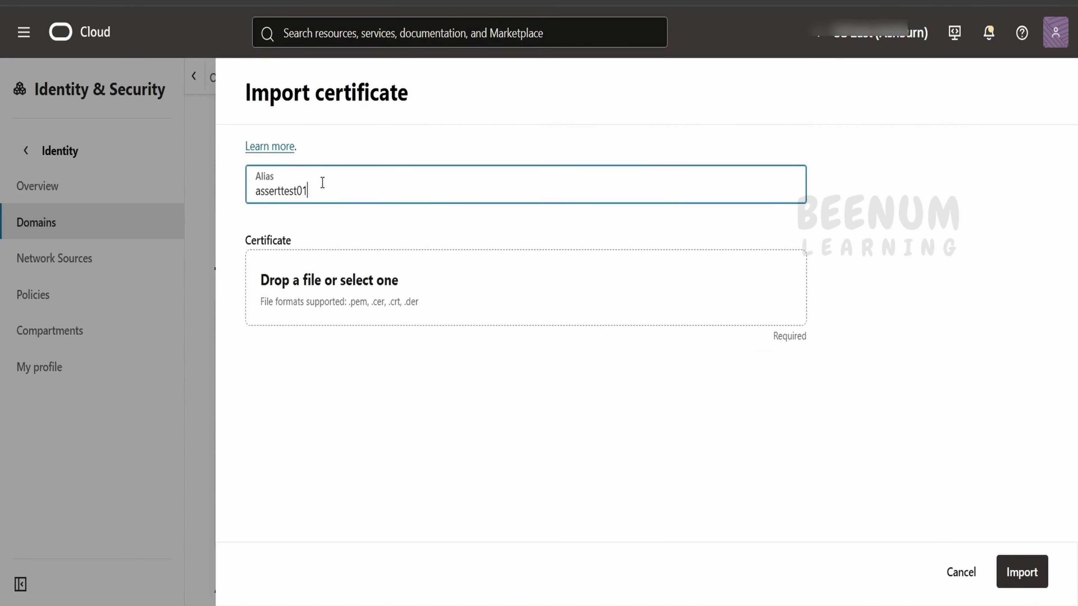
click(338, 312)
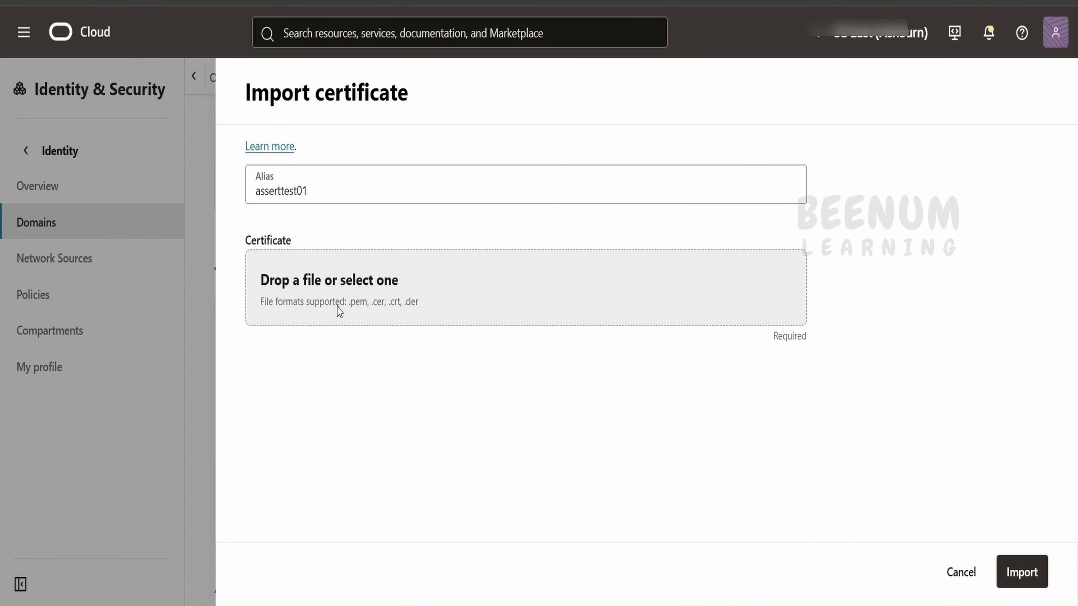
click(312, 154)
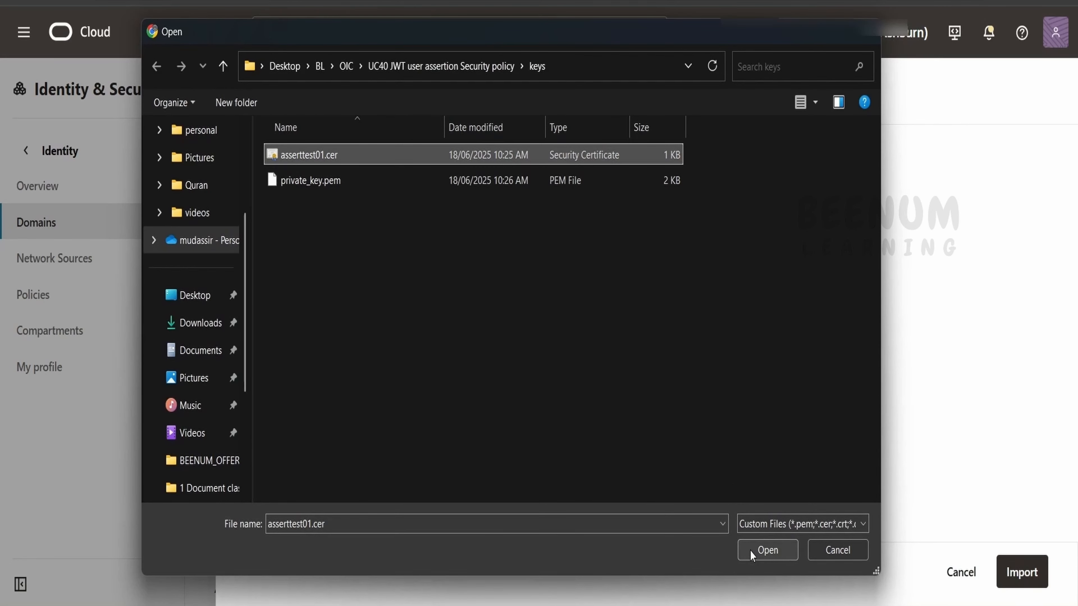
click(767, 550)
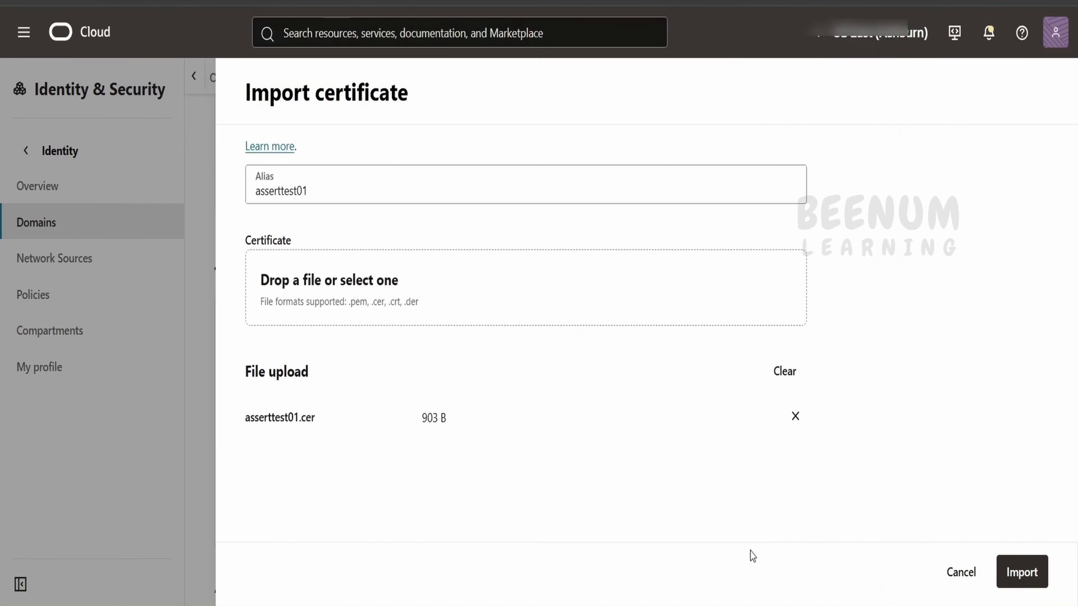
click(1022, 573)
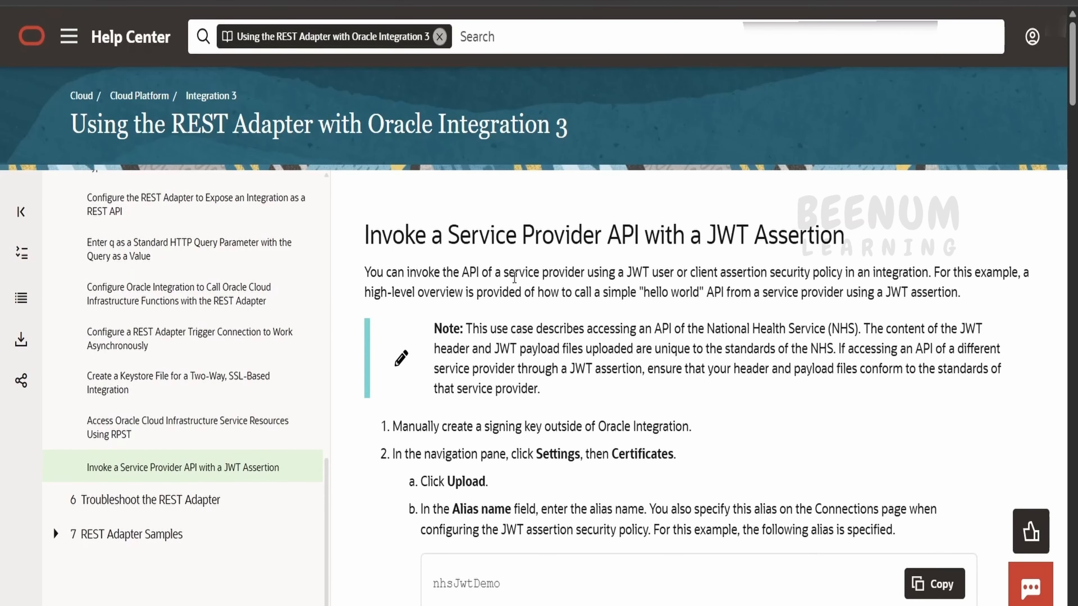
scroll(514, 277, down, 8)
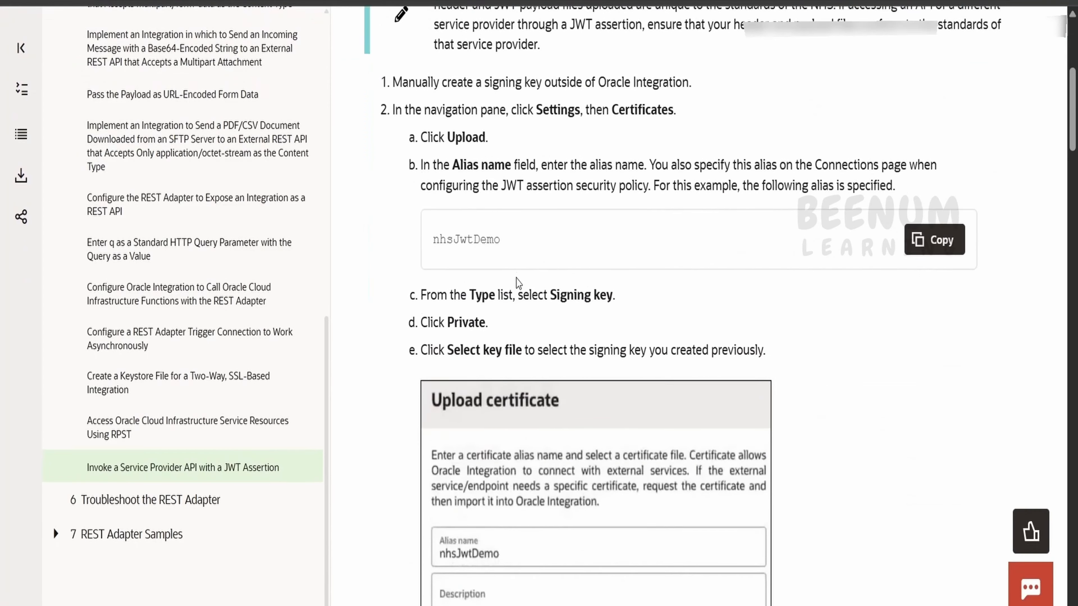
scroll(518, 282, down, 4)
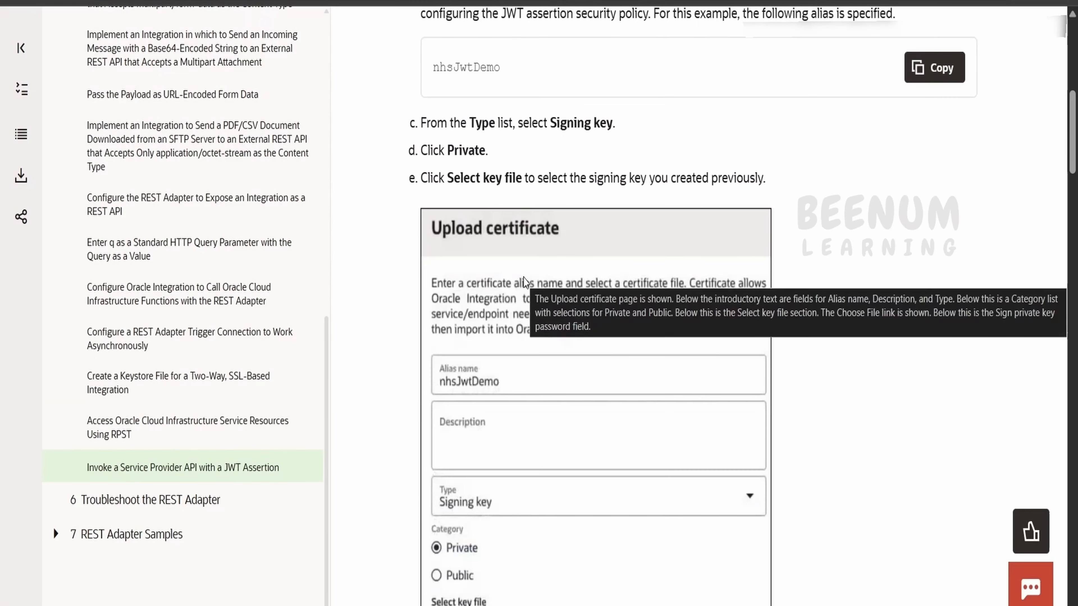
scroll(524, 282, down, 4)
scroll(527, 282, up, 2)
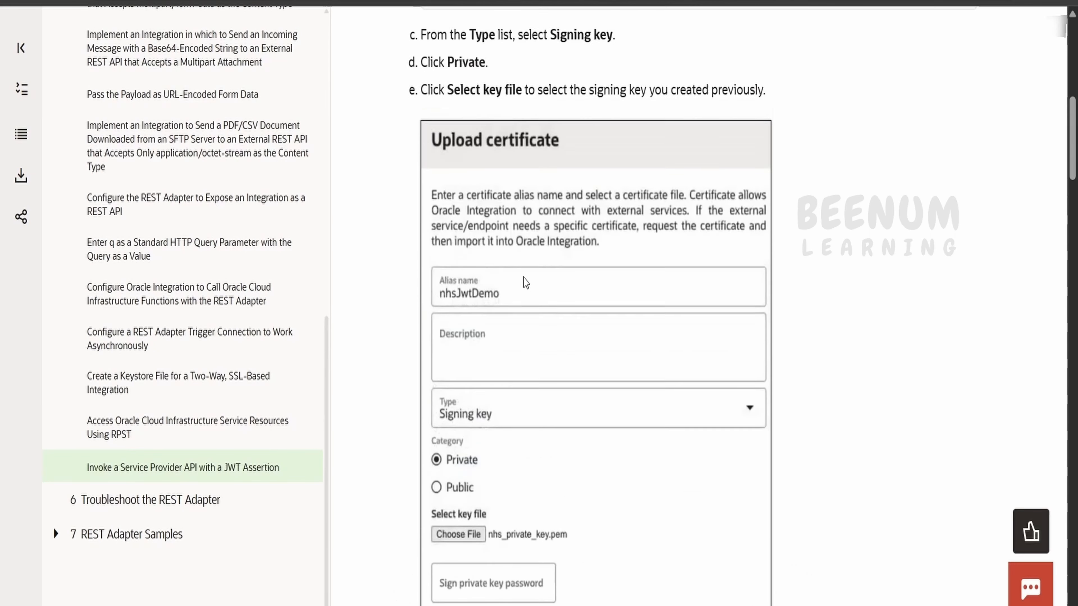
scroll(526, 282, up, 4)
scroll(549, 232, down, 4)
scroll(573, 232, up, 12)
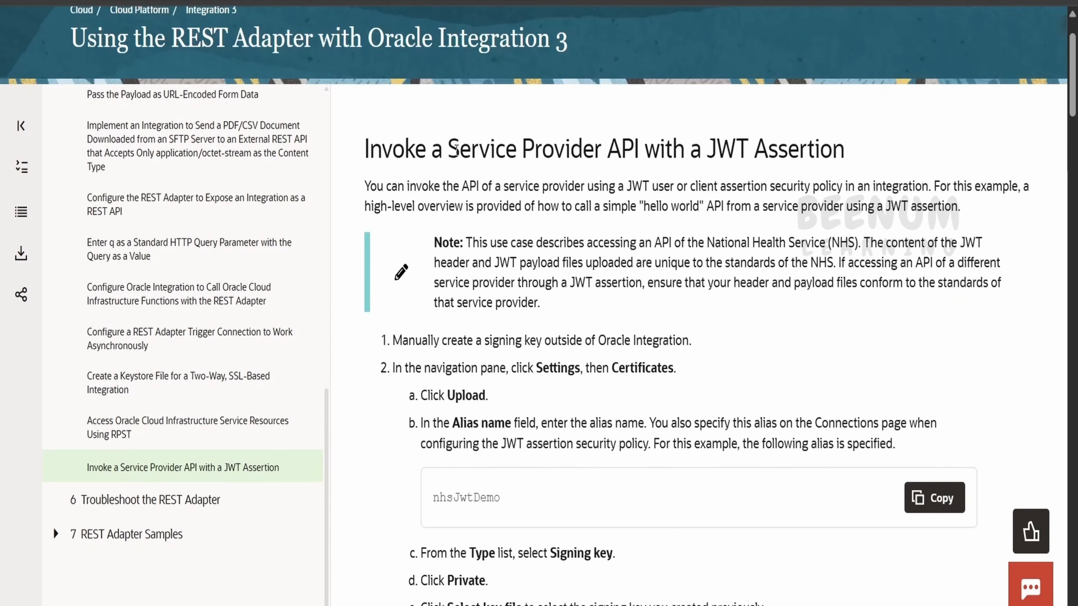
scroll(597, 233, up, 2)
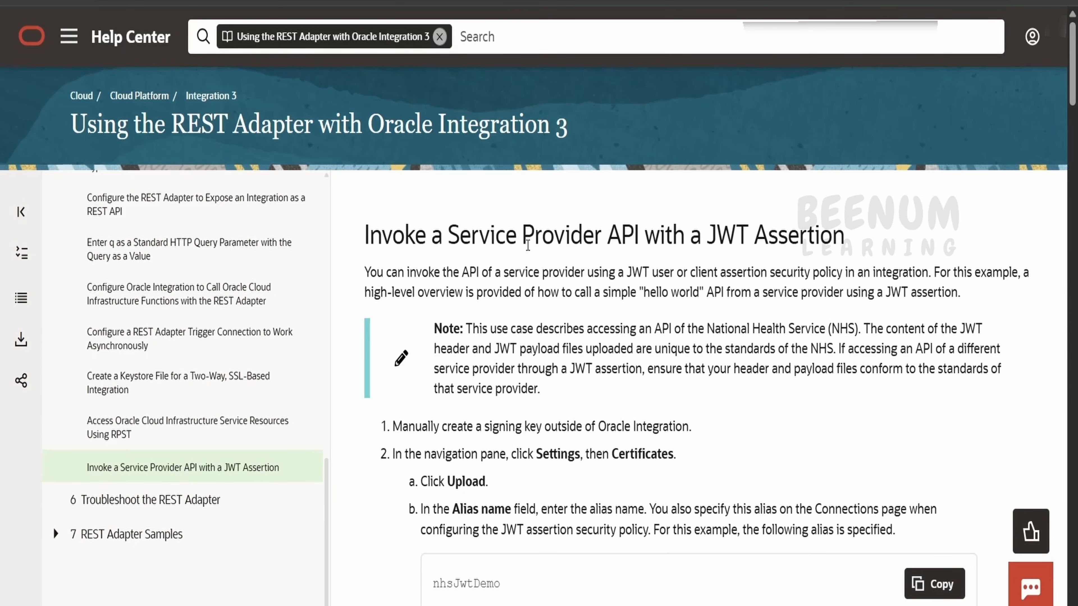
scroll(738, 249, down, 7)
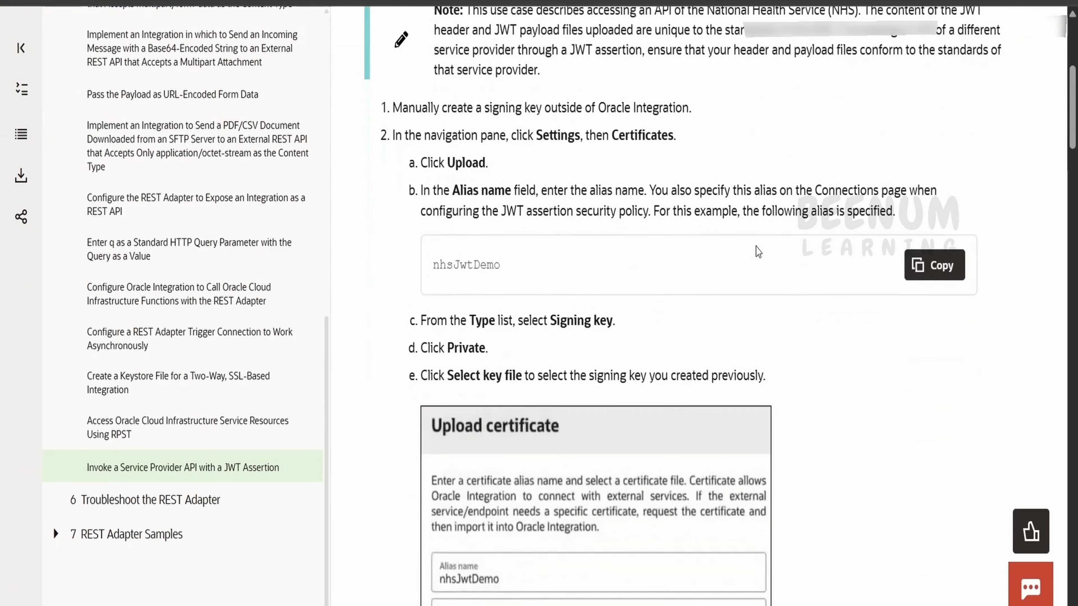
scroll(758, 252, down, 8)
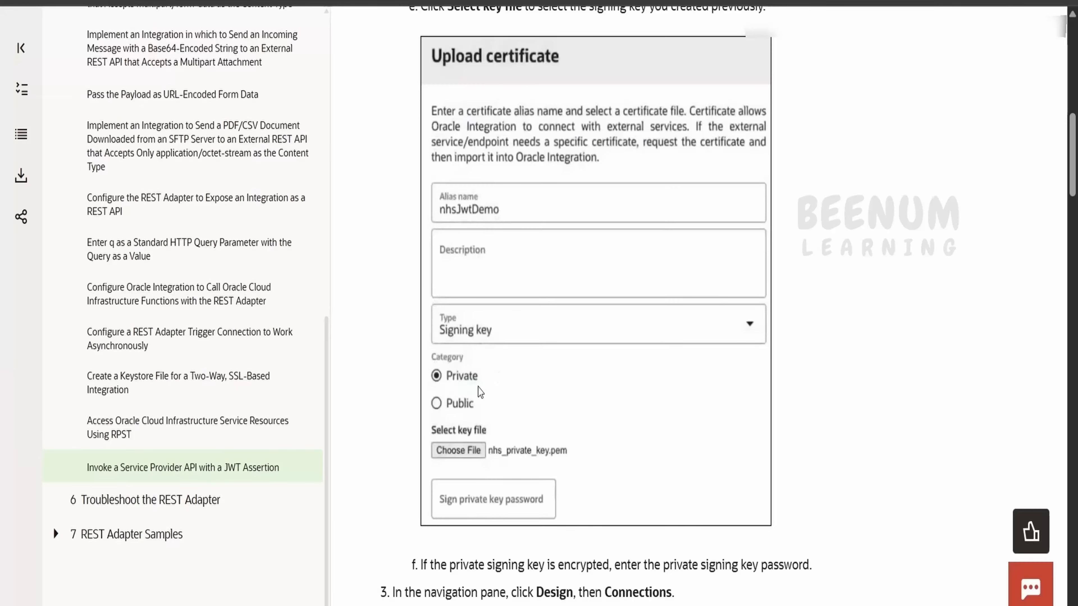
scroll(486, 395, down, 2)
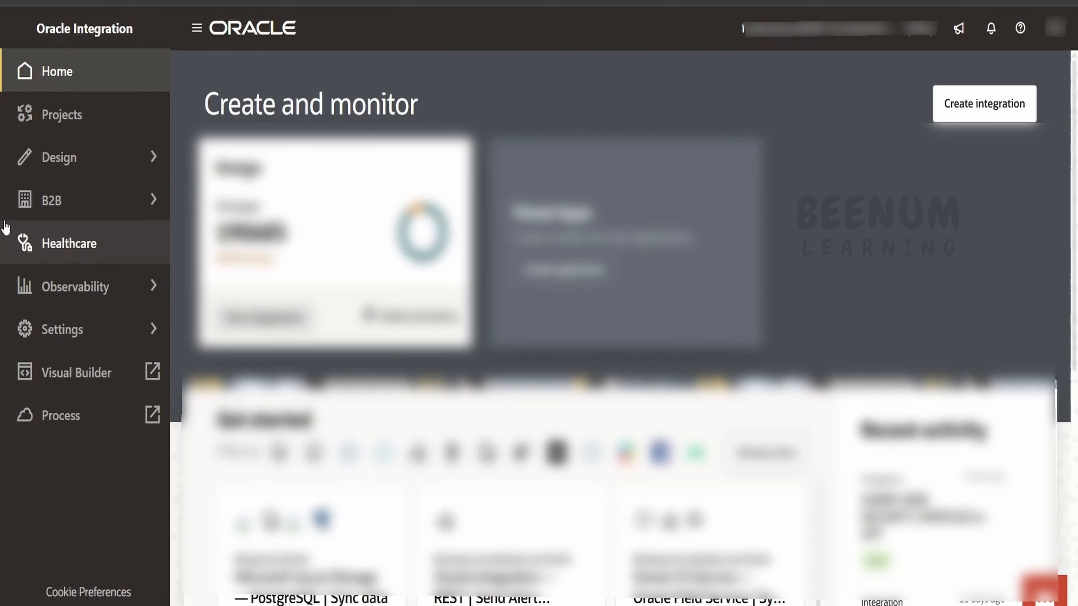
Step: In Settings > Certificates, begin a new certificate upload of type Signing key
click(85, 327)
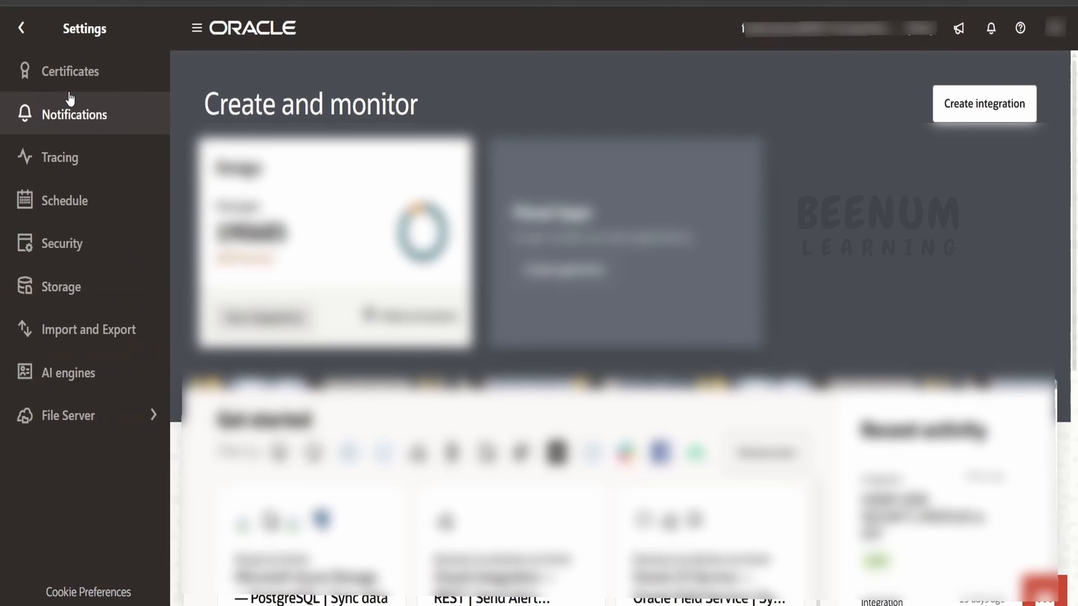
click(108, 73)
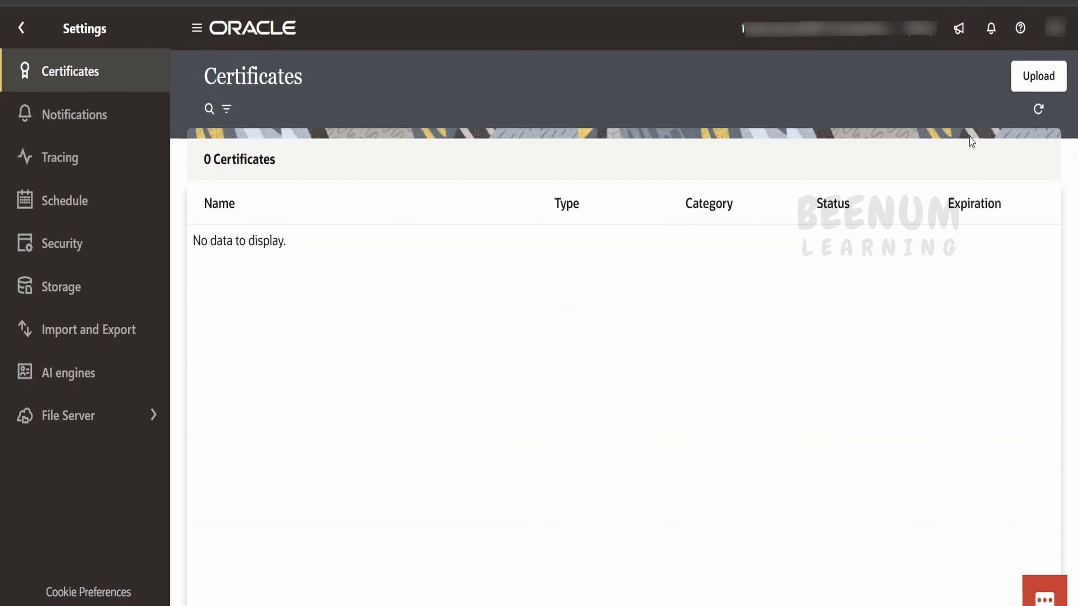
click(1038, 77)
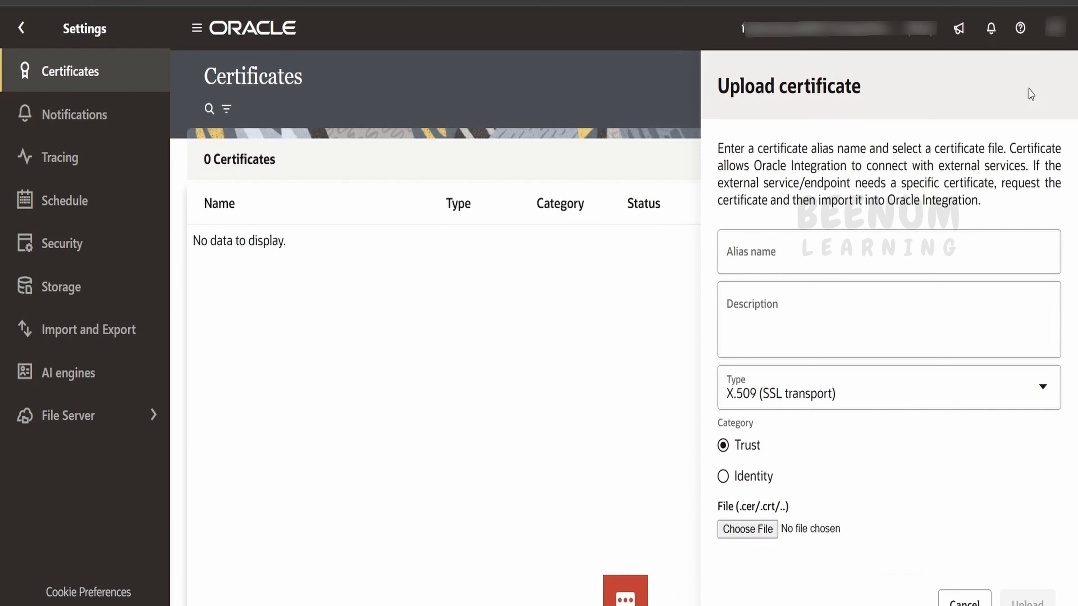
click(773, 389)
click(773, 299)
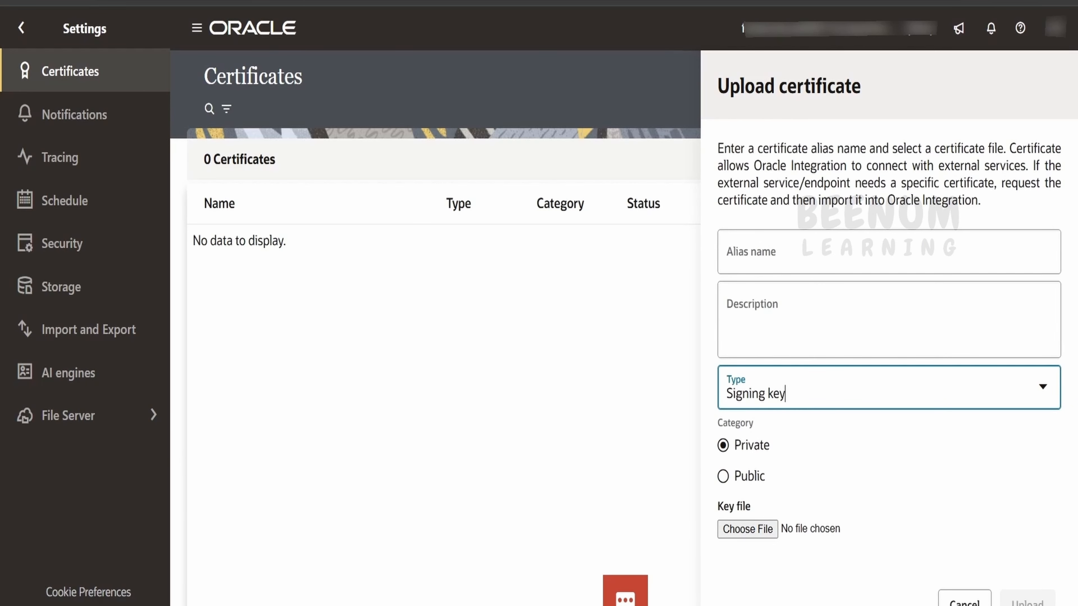
Step: Name it asserttest01, attach private_key.pem, and upload the private signing key
key(alt+Tab)
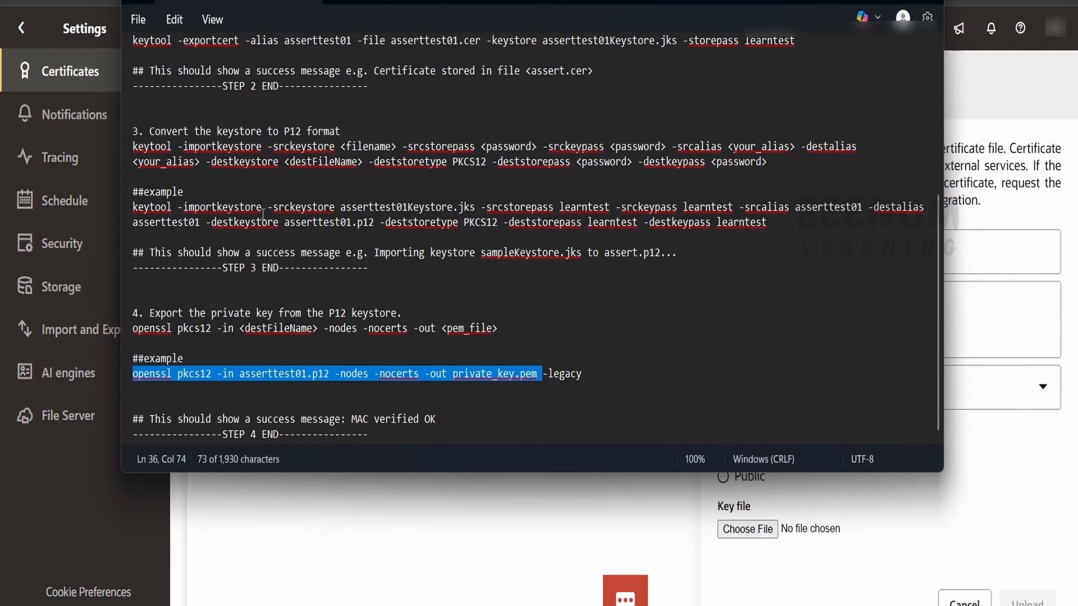
scroll(262, 214, up, 5)
double_click(353, 162)
key(ctrl+c)
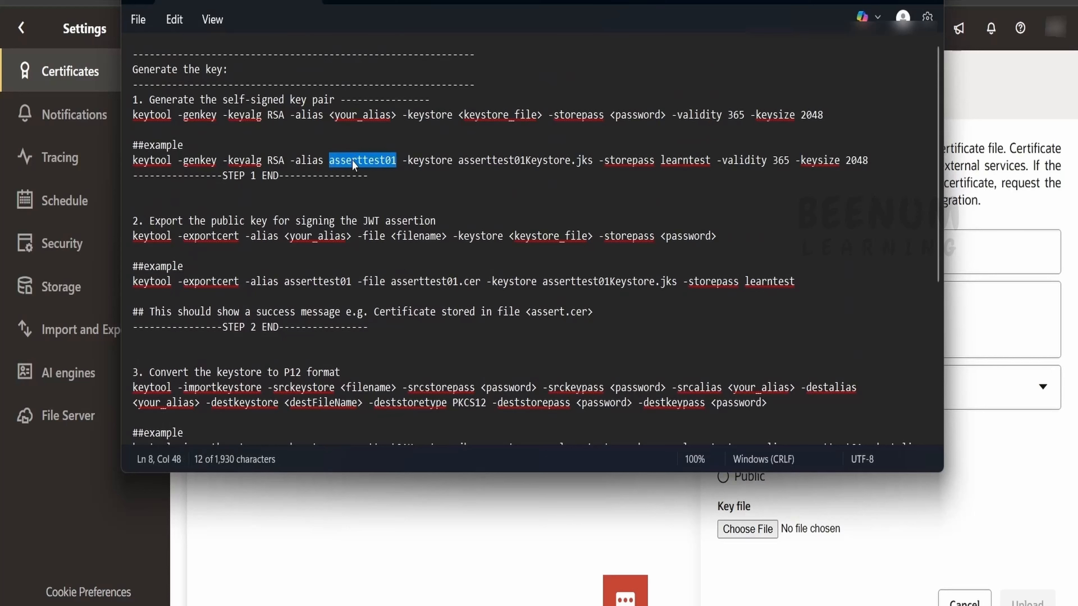
key(alt+Tab)
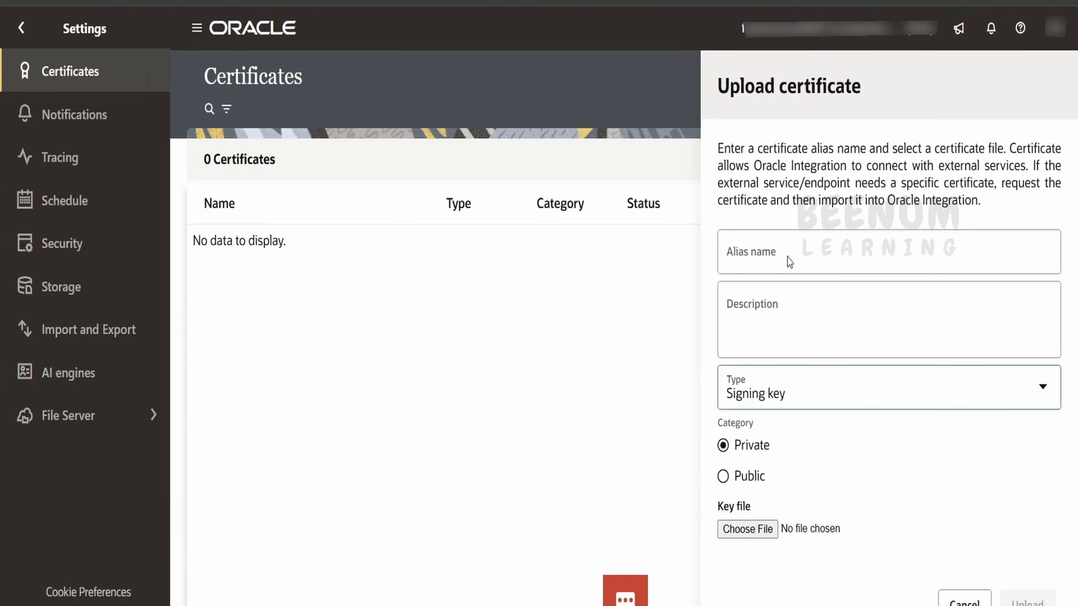
click(770, 242)
key(ctrl+v)
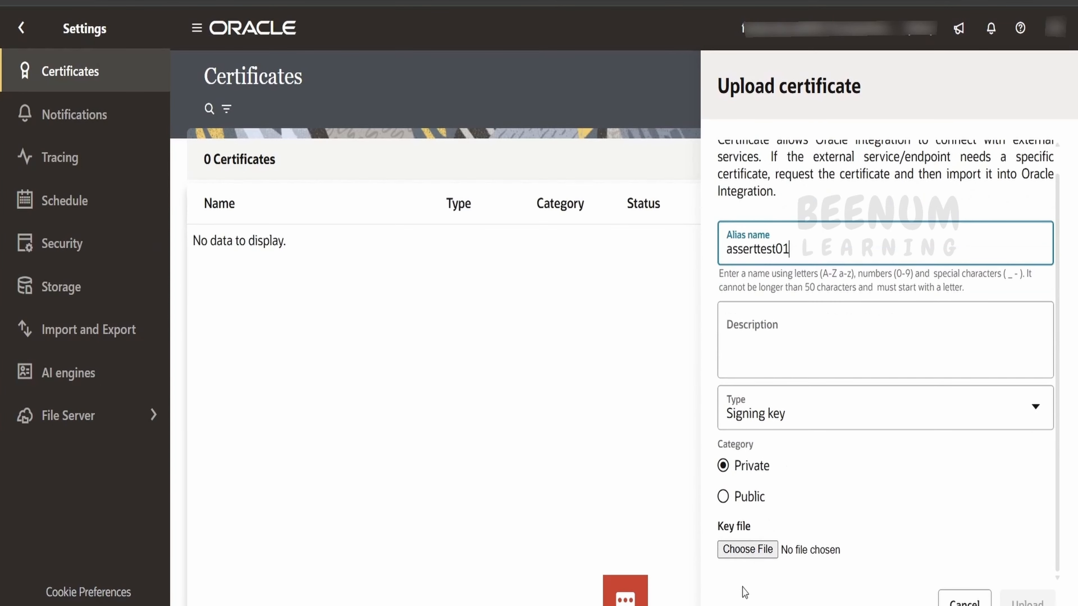
click(759, 554)
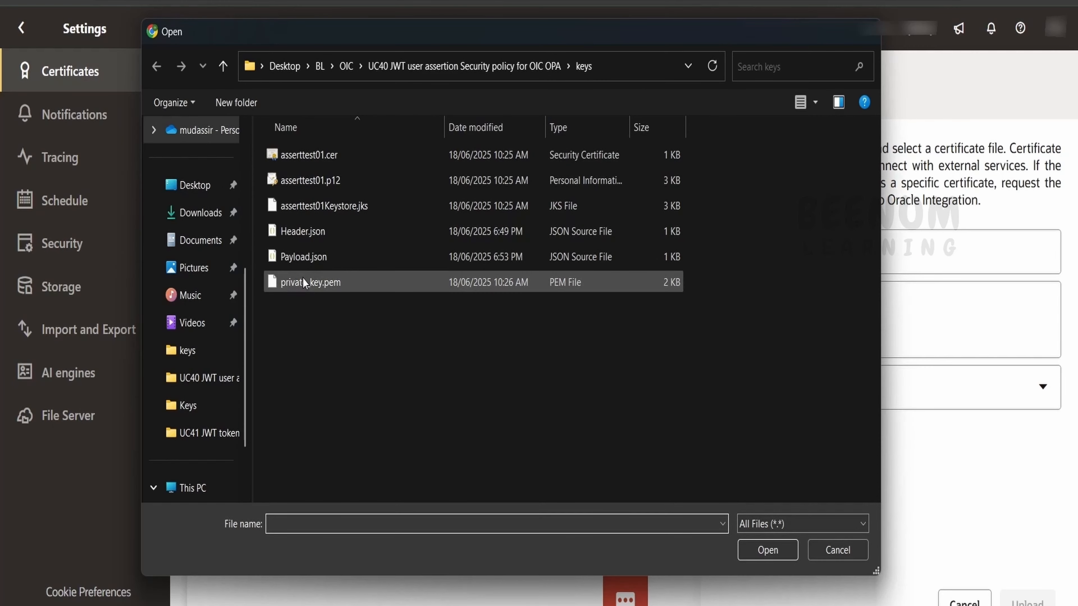
click(302, 278)
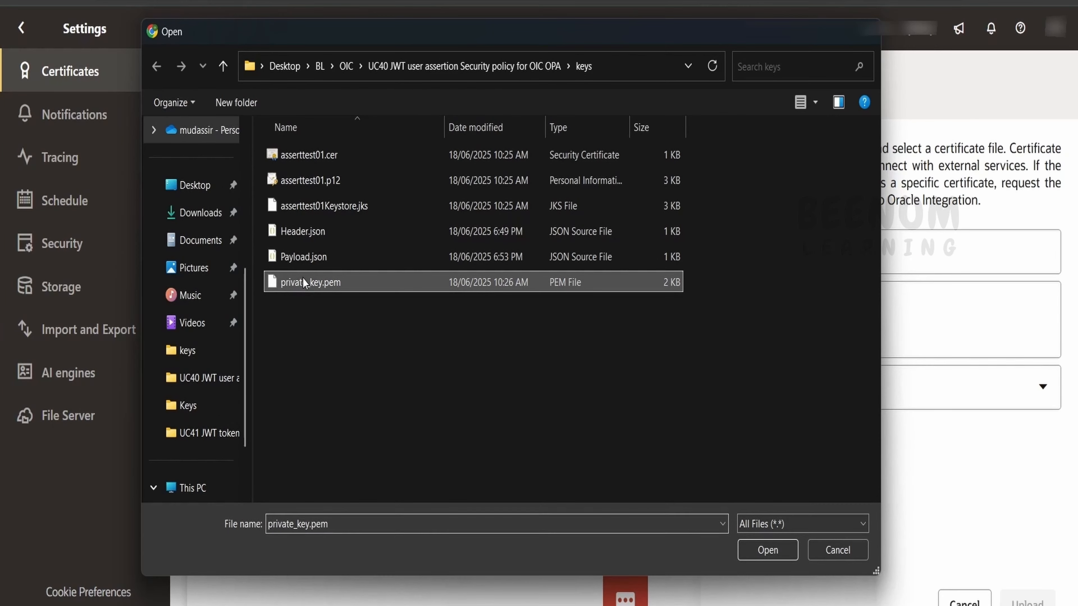
click(767, 550)
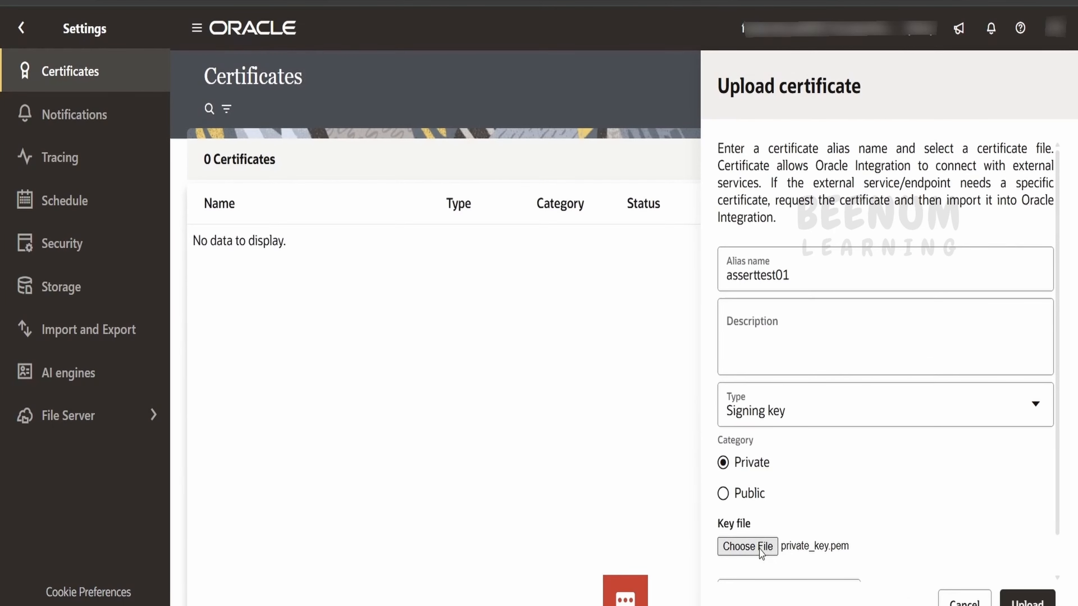
click(1043, 602)
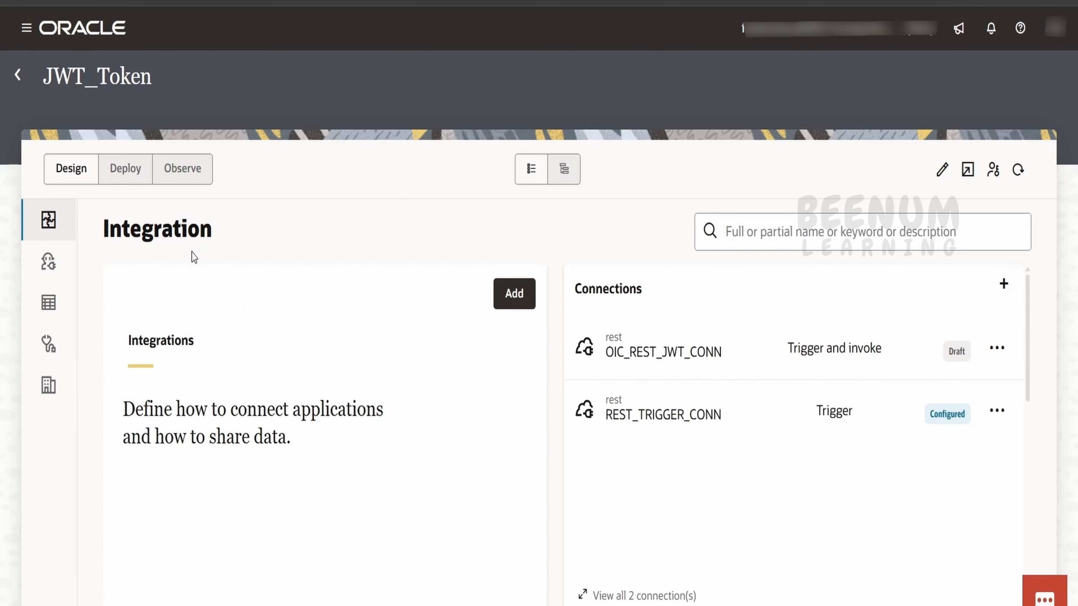
Step: Delete OIC_REST_JWT_CONN from the JWT_Token project and start a new connection
double_click(117, 81)
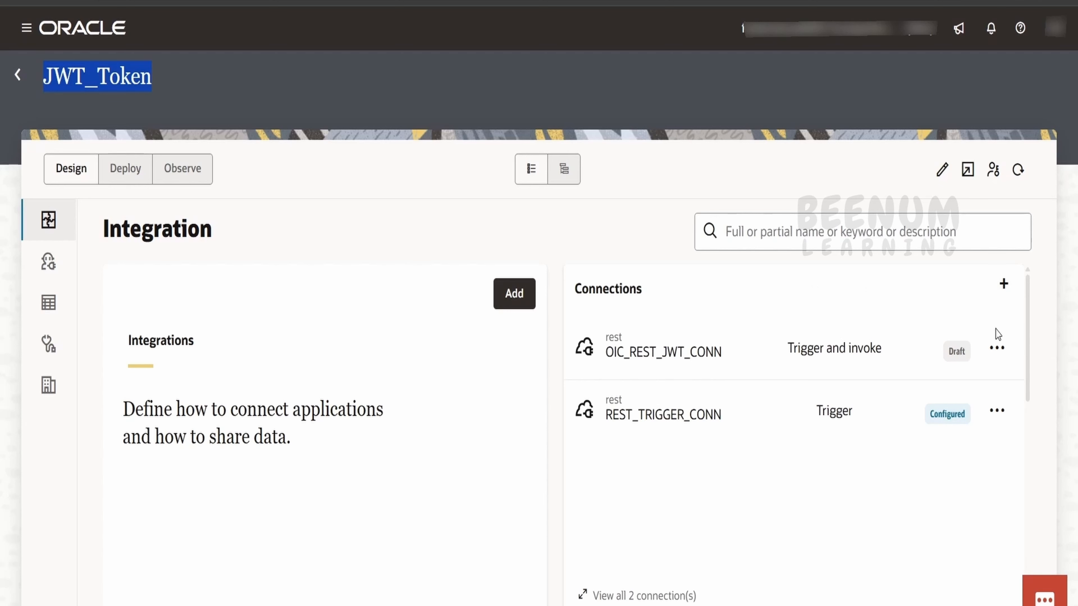
click(996, 348)
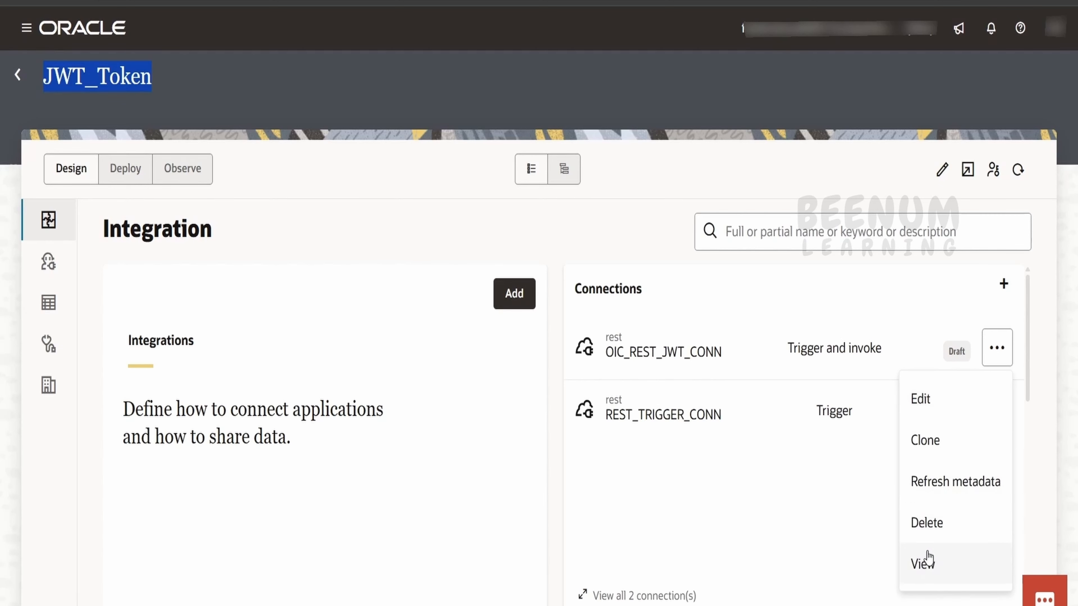
click(934, 528)
click(683, 361)
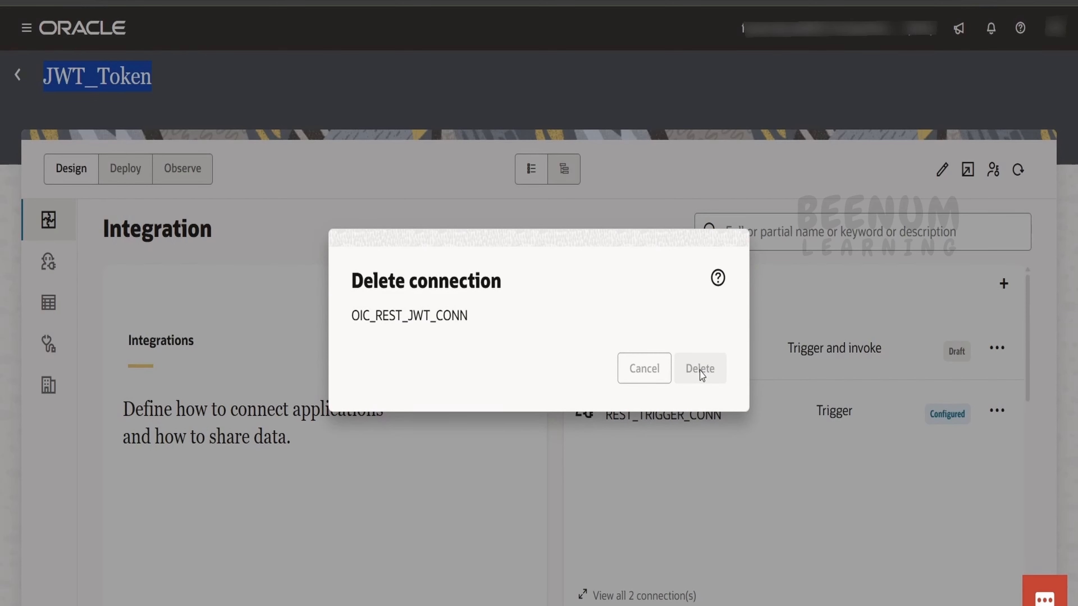
click(1003, 285)
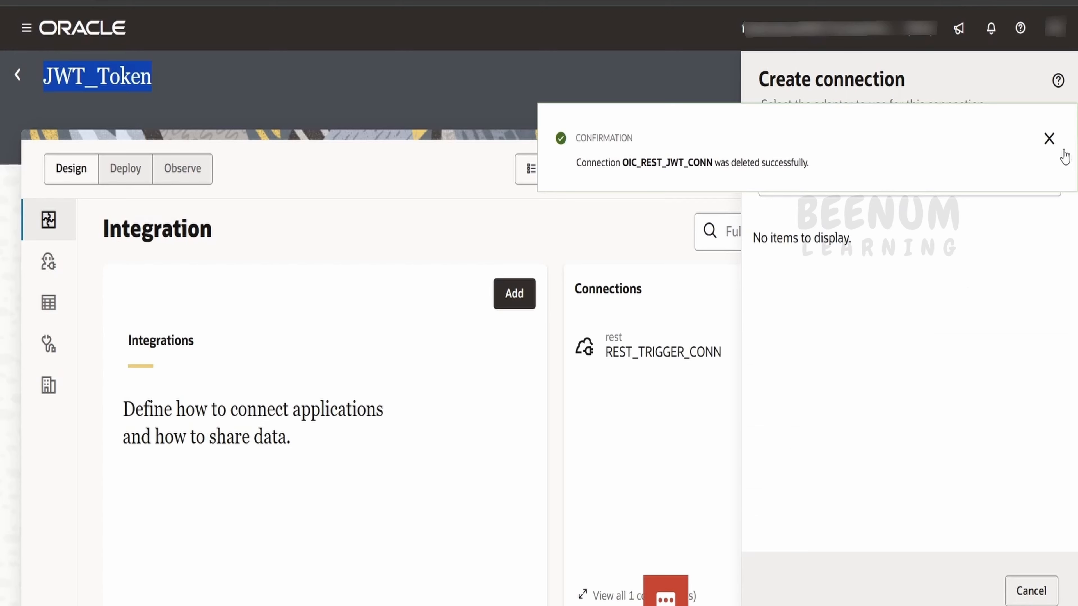
Step: Choose the REST adapter and name the new connection OIC_REST_JWT_CONN
click(1051, 138)
click(809, 172)
text(res)
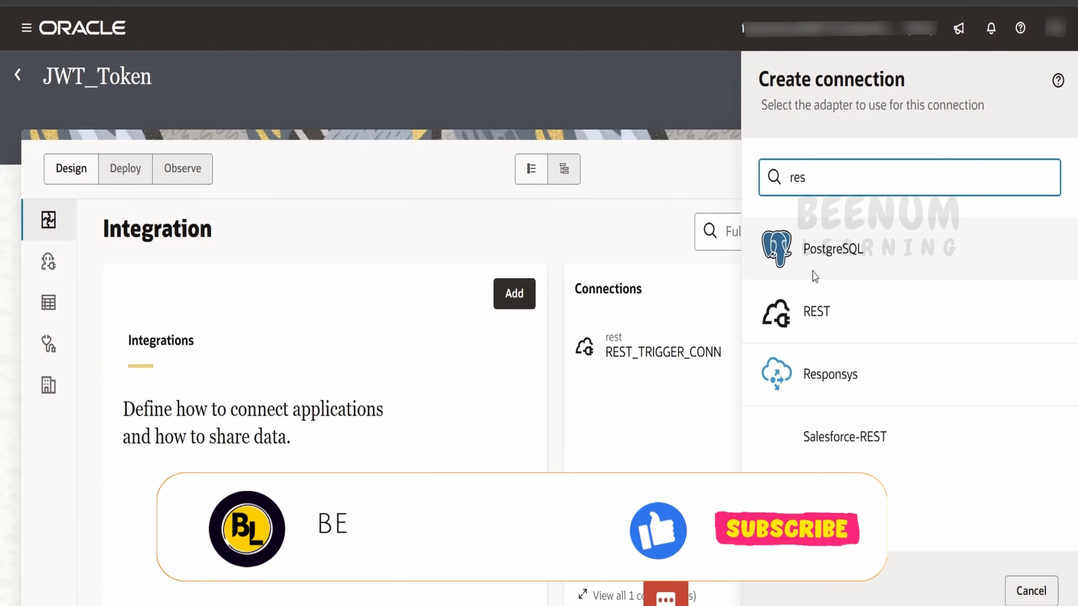
click(816, 314)
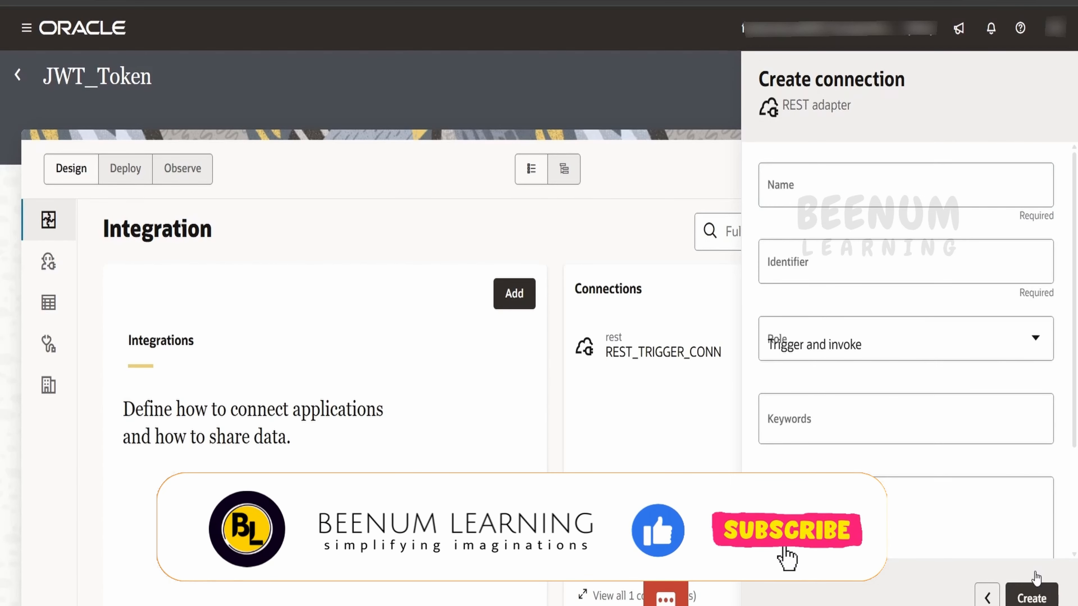
click(805, 193)
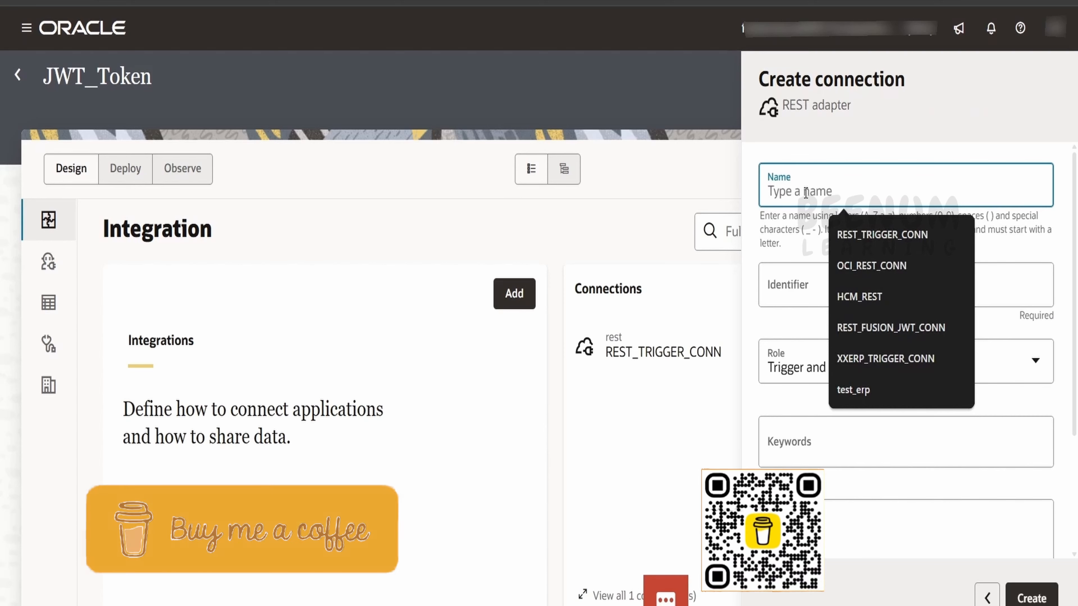
text(OIC_)
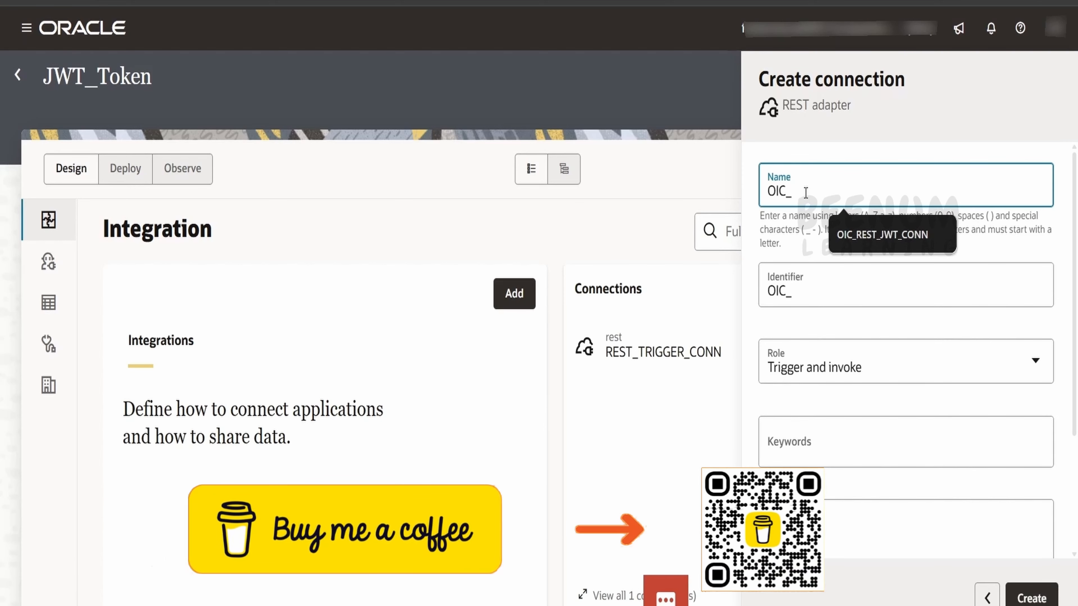
click(887, 236)
Step: Set role to Invoke, create the connection, and choose connection type REST API Base URL
click(794, 365)
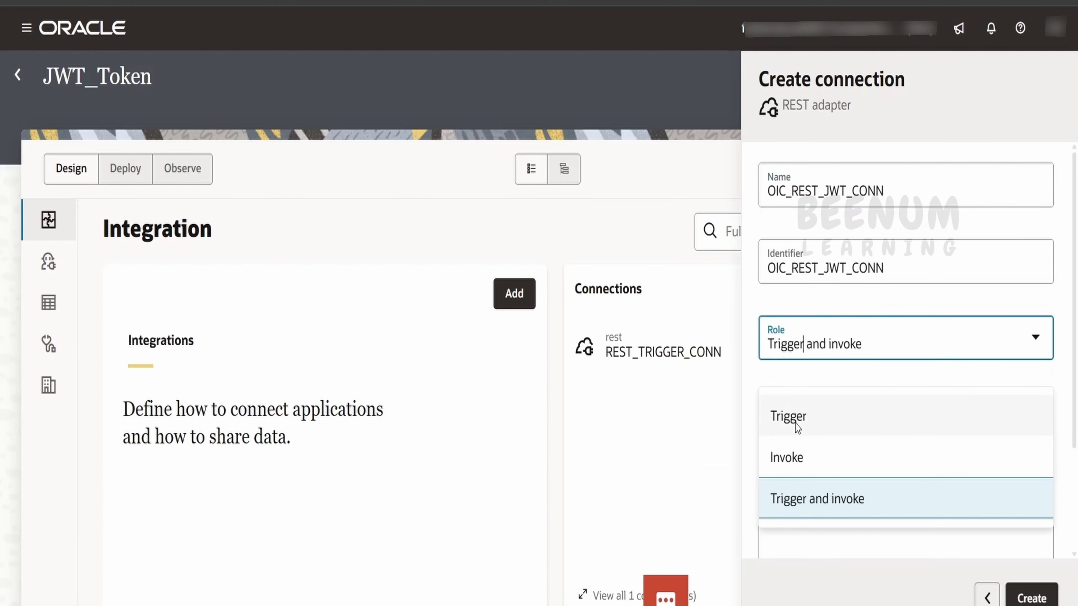
click(800, 458)
scroll(800, 465, down, 3)
click(1033, 597)
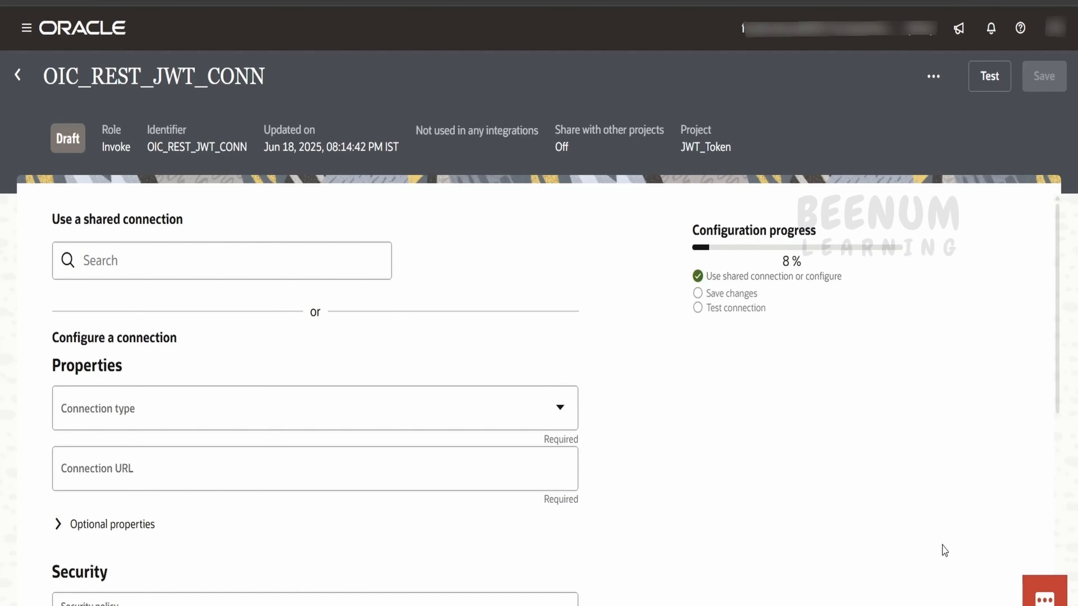
click(297, 414)
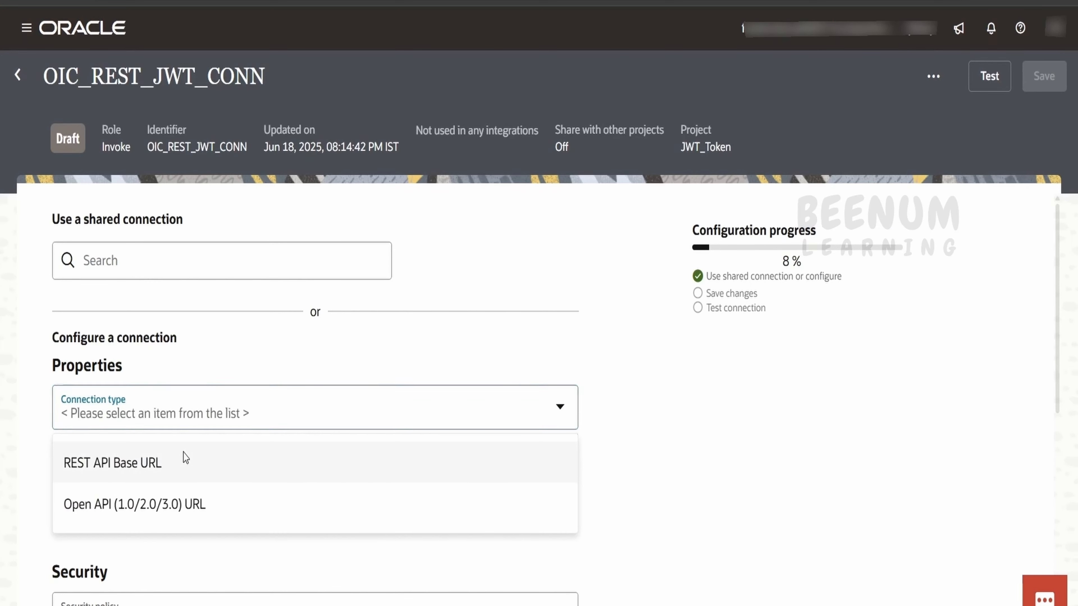
click(185, 460)
click(230, 461)
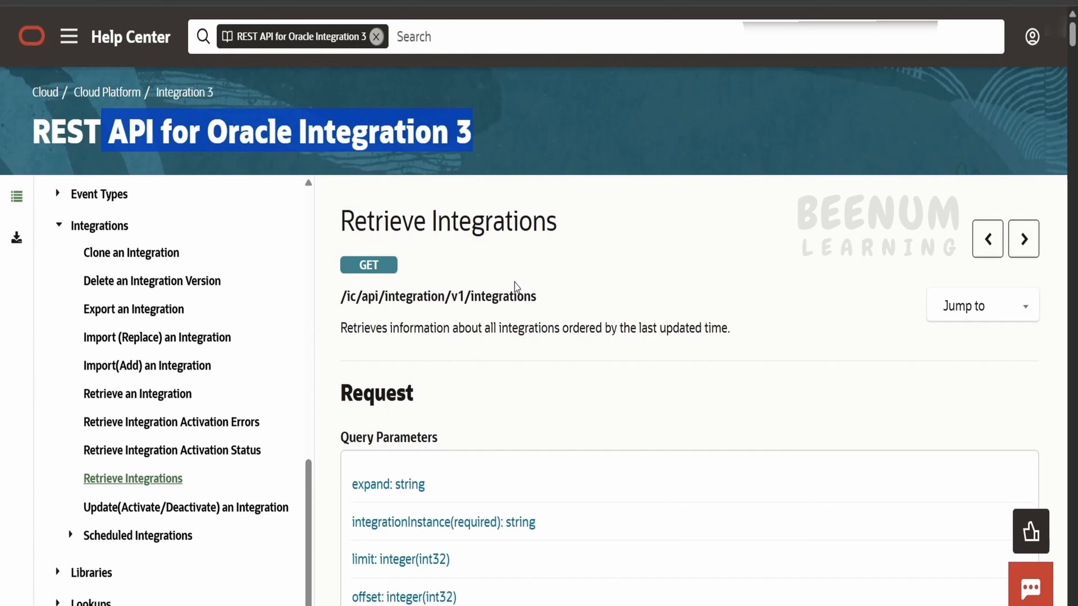
Step: Select the Retrieve Integrations endpoint path /ic/api/integration/v1/integrations in the REST API docs
drag(547, 303, 347, 297)
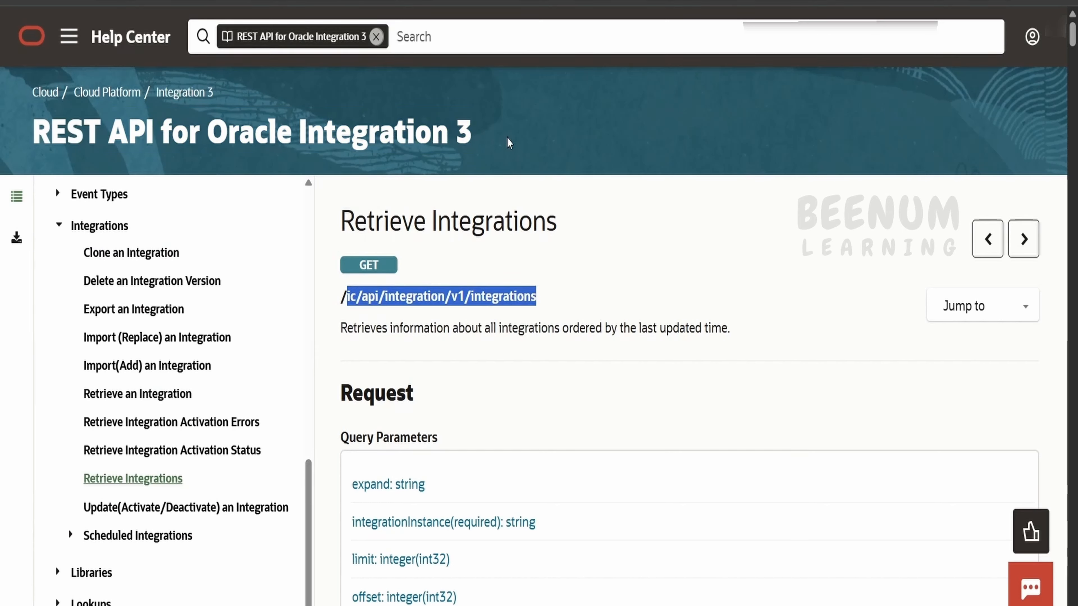
drag(509, 143, 206, 151)
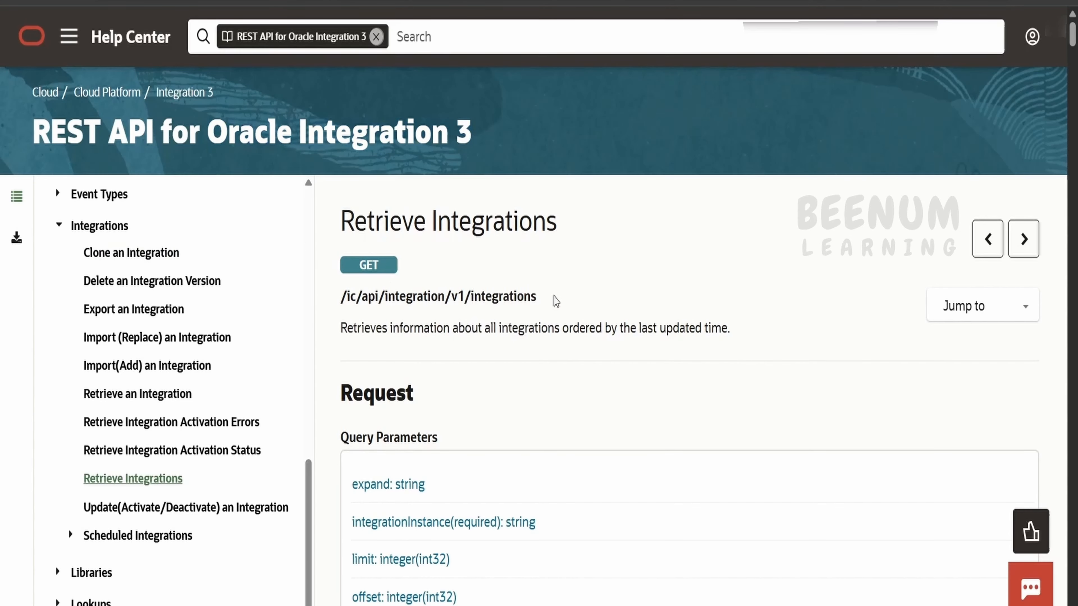
drag(553, 298, 346, 295)
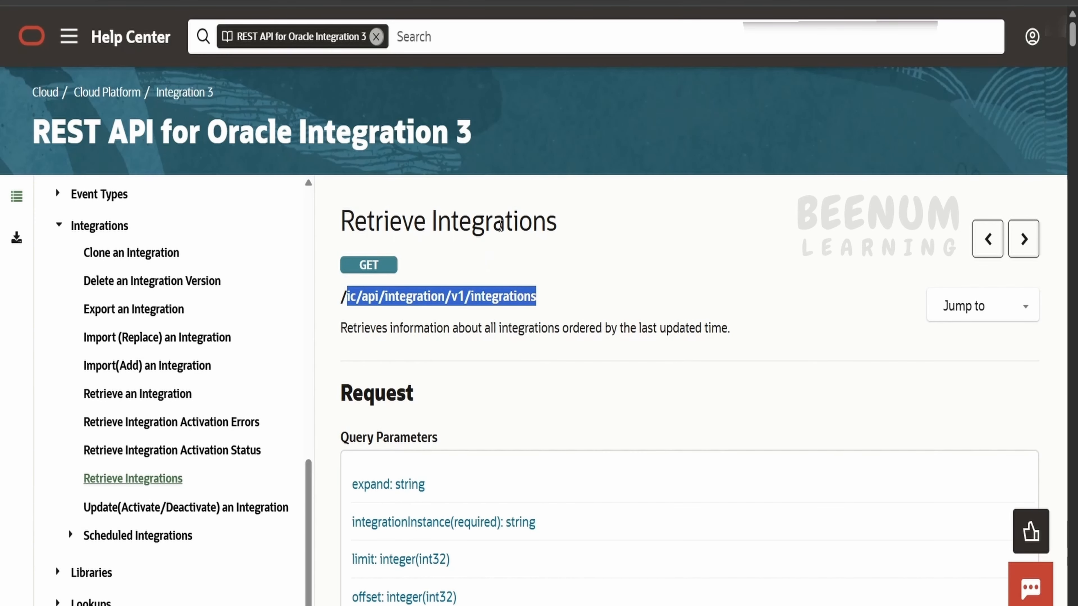
click(780, 3)
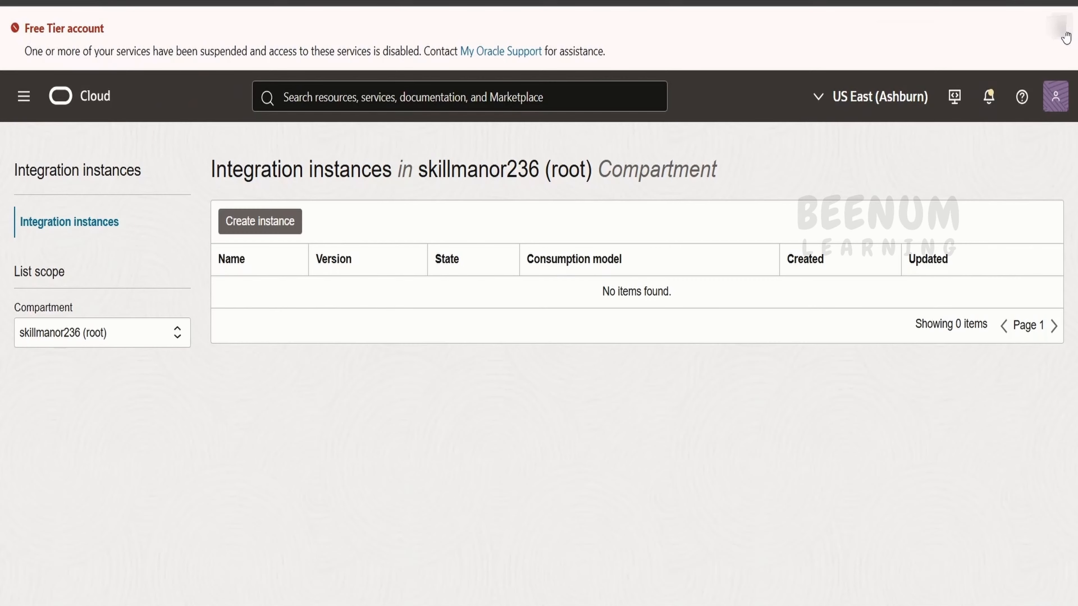
Step: Copy the runtime URL from the learning110 integration instance details
click(1061, 30)
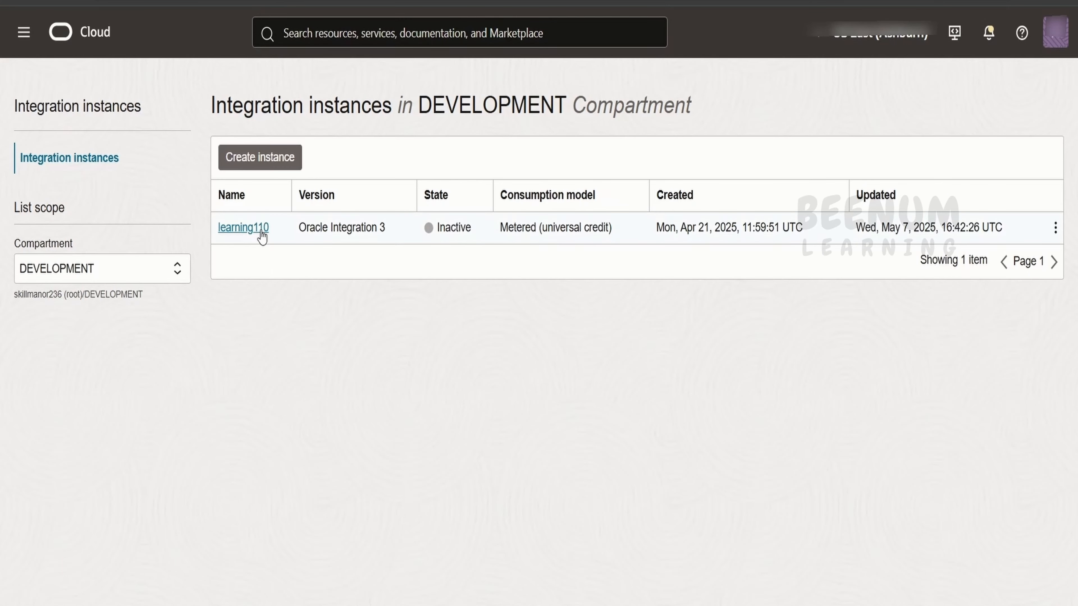
click(262, 231)
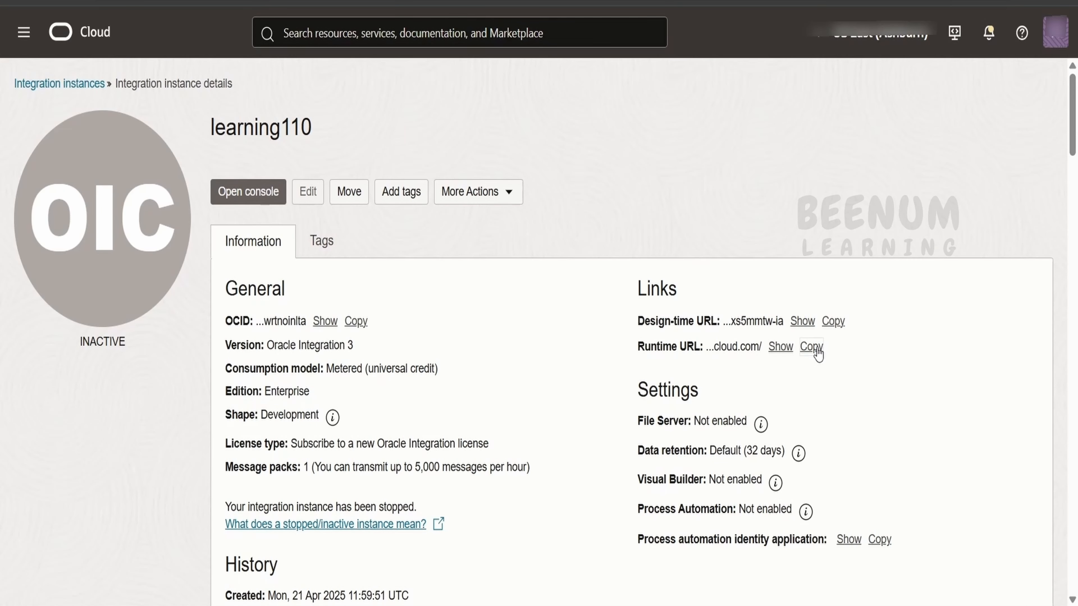
click(815, 346)
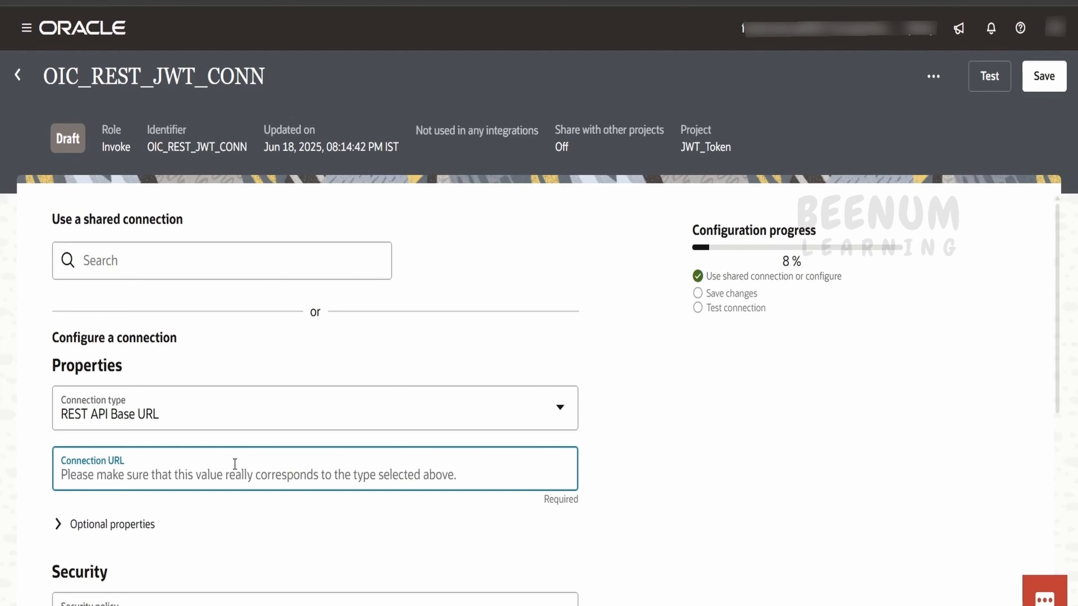
Step: Paste the learning110 instance URL as Connection URL and choose the OAuth using JWT User Assertion policy
key(ctrl+v)
scroll(344, 363, down, 4)
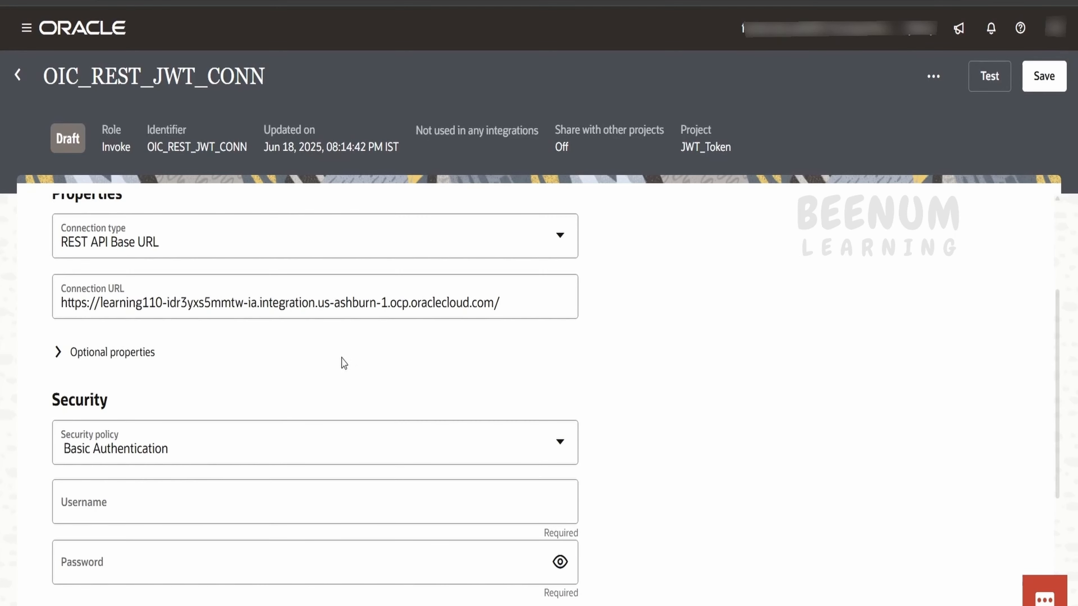
click(267, 452)
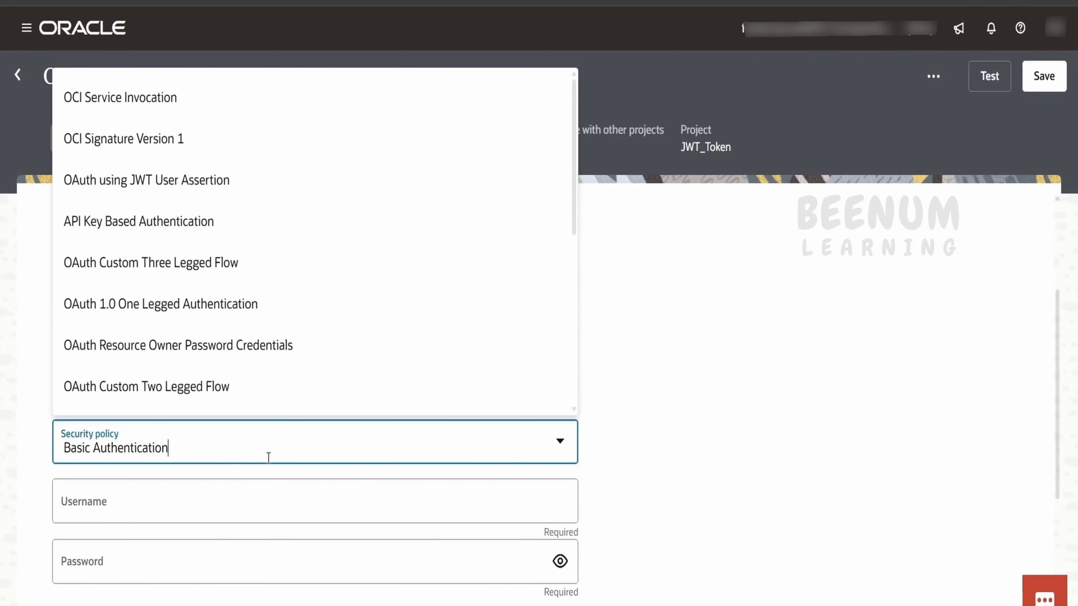
click(169, 183)
Step: Go back to the Identity Domains list in the OCI Console
scroll(221, 231, down, 4)
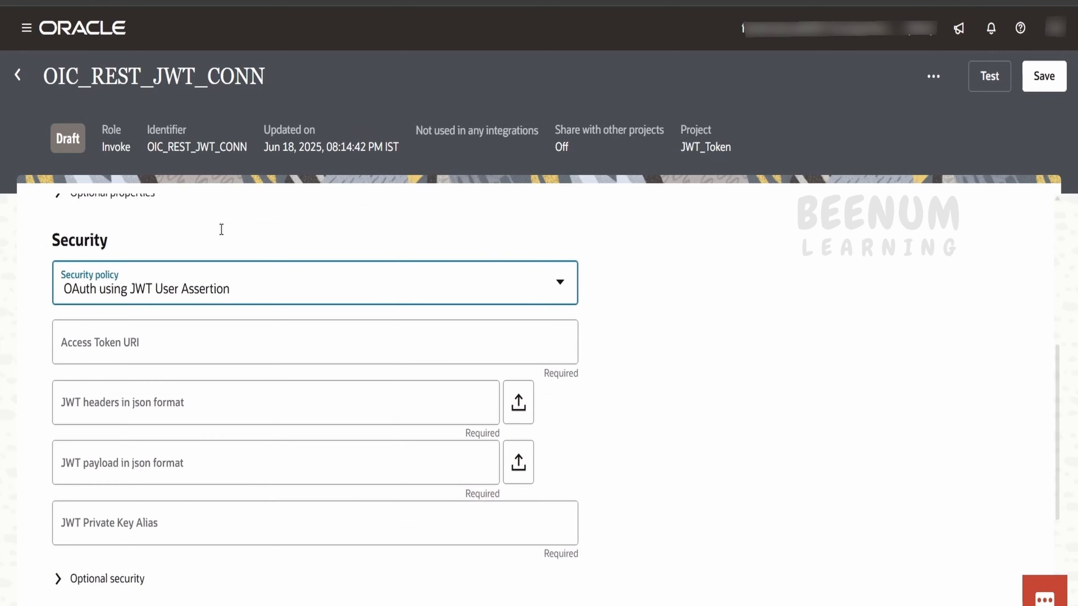
click(177, 253)
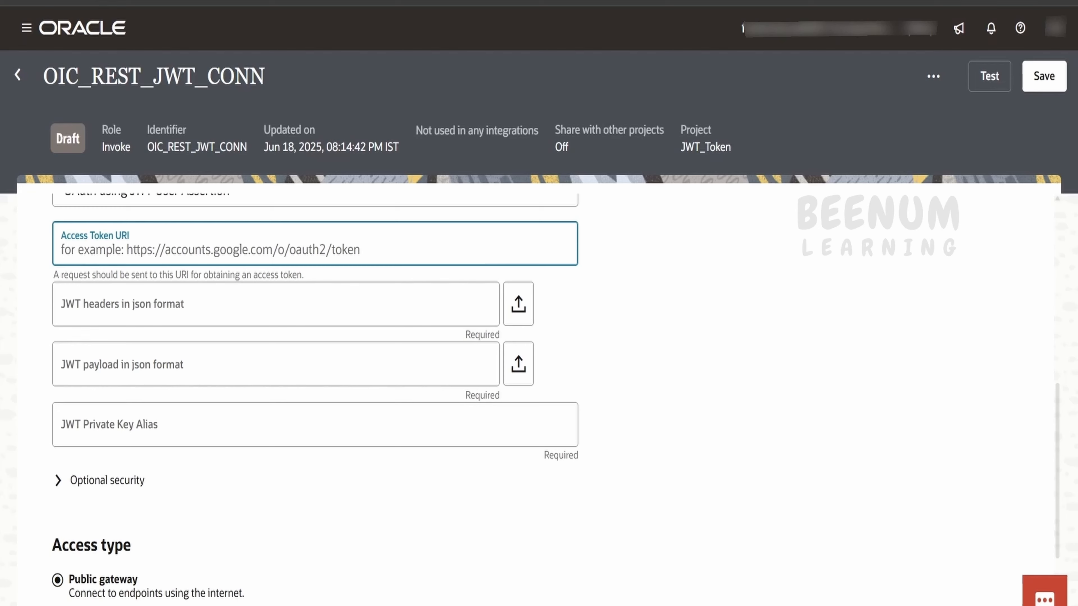
click(409, 547)
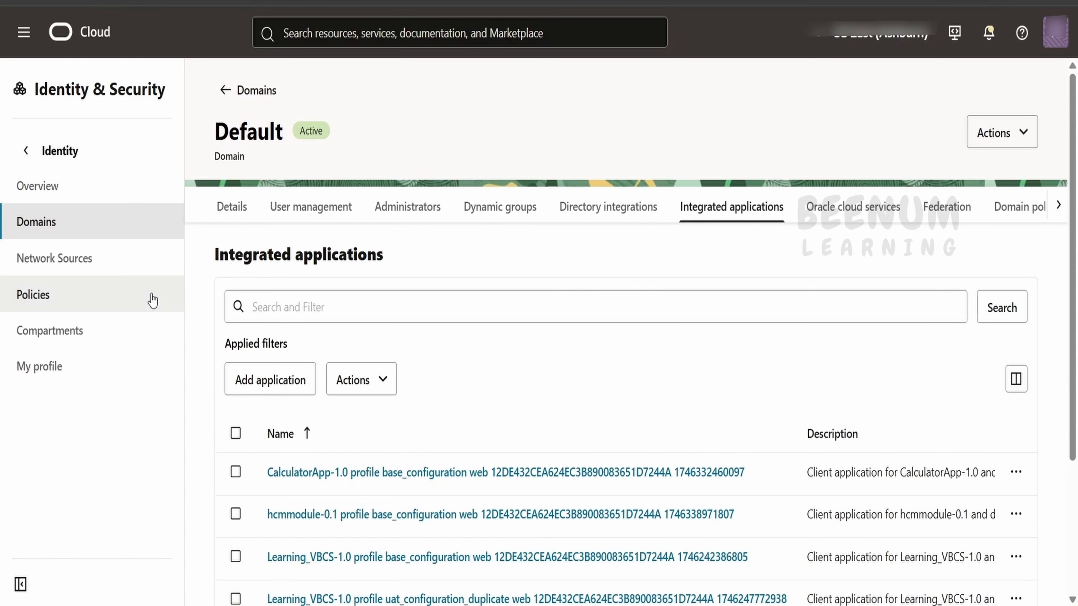
click(229, 101)
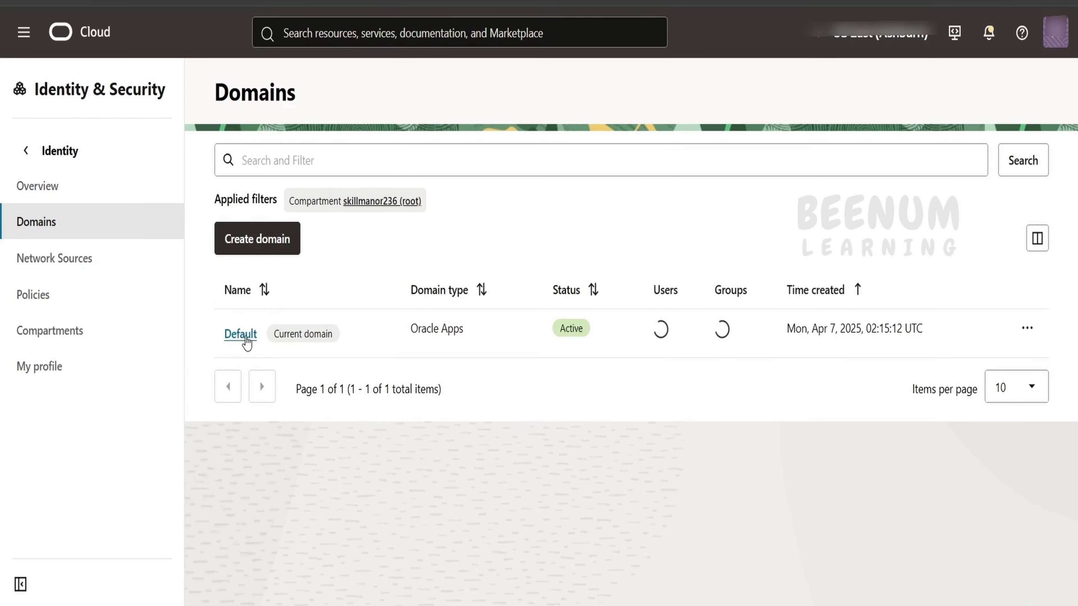
Step: Open the Default identity domain and copy its Domain URL
click(241, 334)
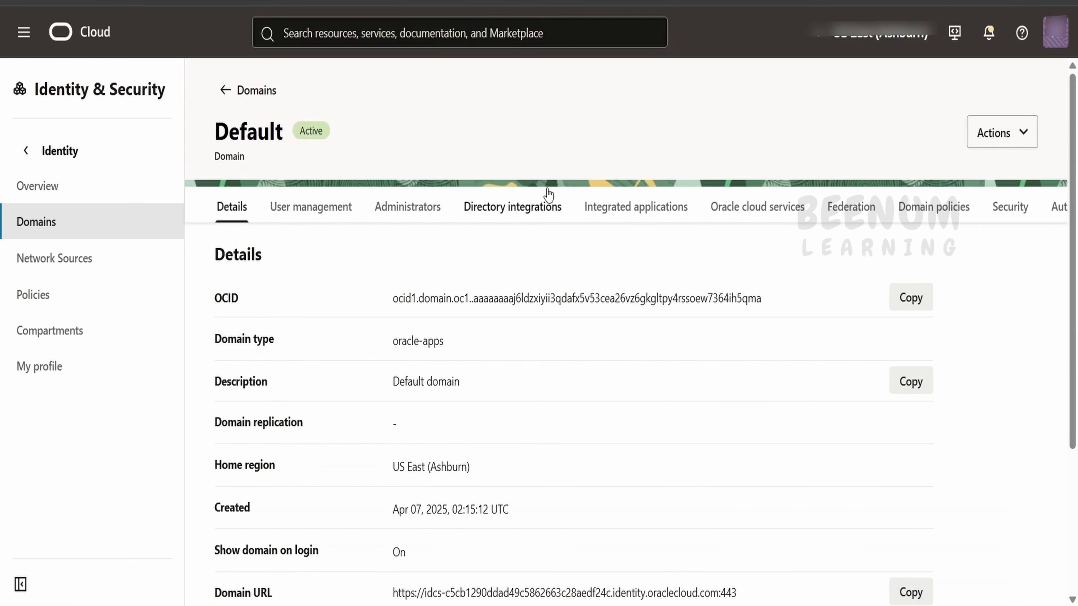
scroll(551, 204, down, 3)
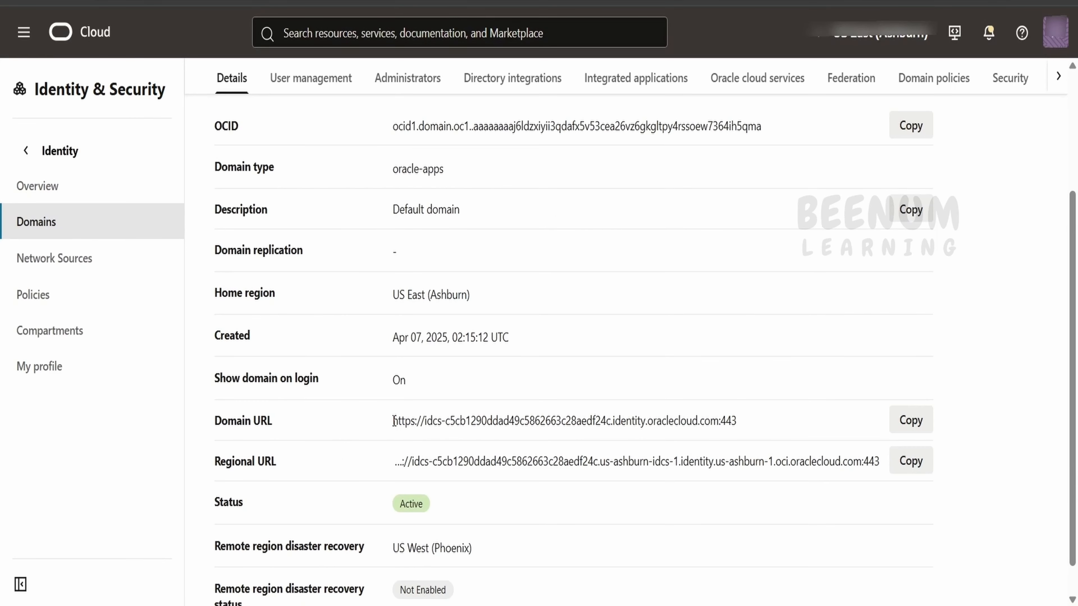
drag(393, 420, 738, 433)
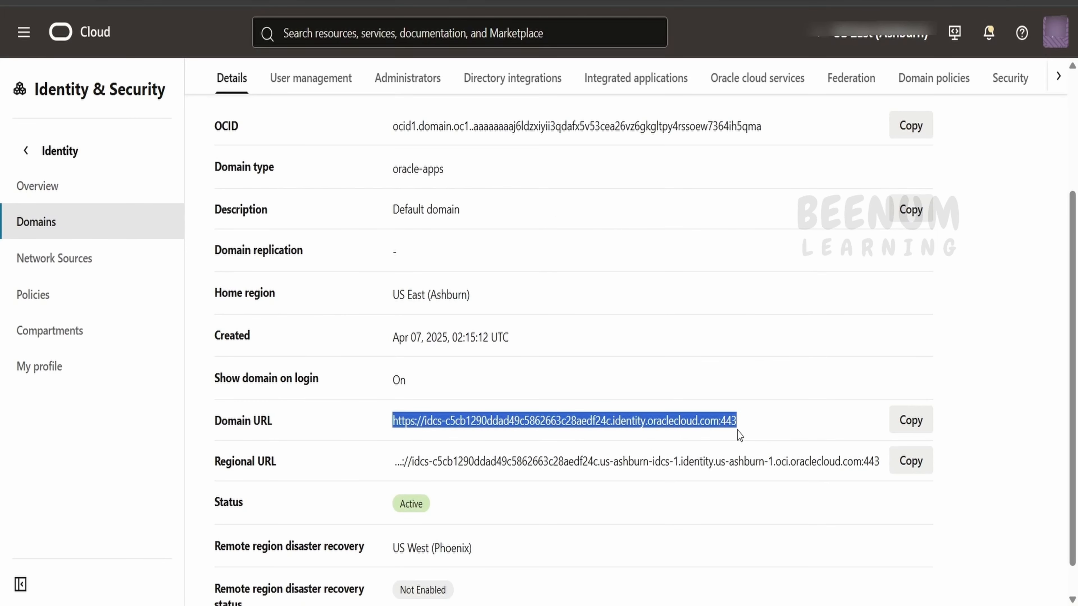
Step: Select the oauth2/v1/token URL on line 4 of the Notepad++ notes
key(alt+Tab)
drag(928, 87, 680, 87)
click(830, 89)
drag(829, 89, 34, 100)
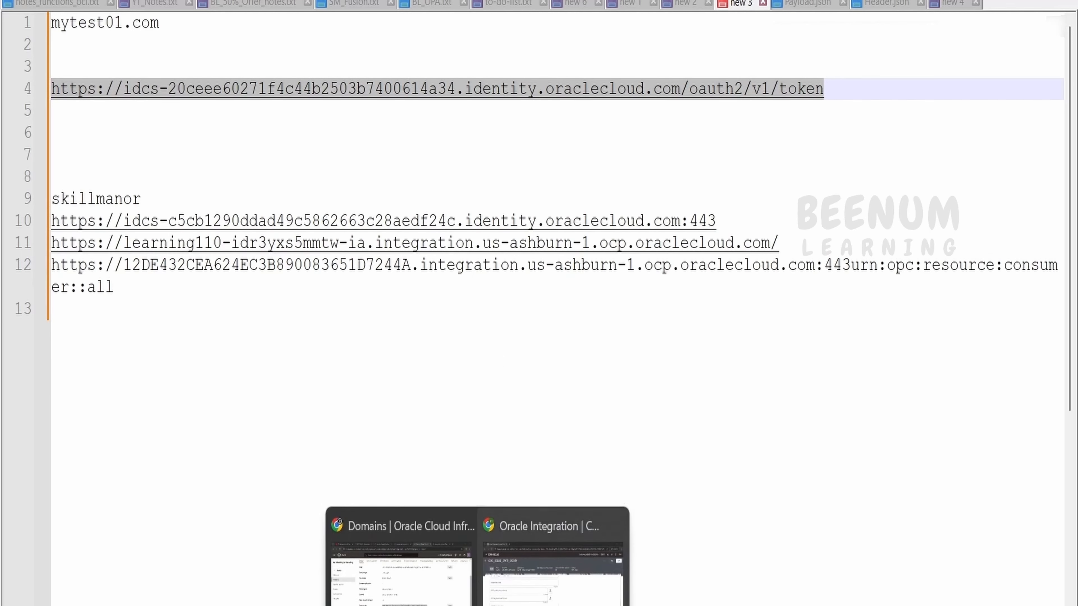
Step: Paste the Default domain's token URL into the connection's Access Token URI
click(552, 551)
click(250, 241)
key(ctrl+v)
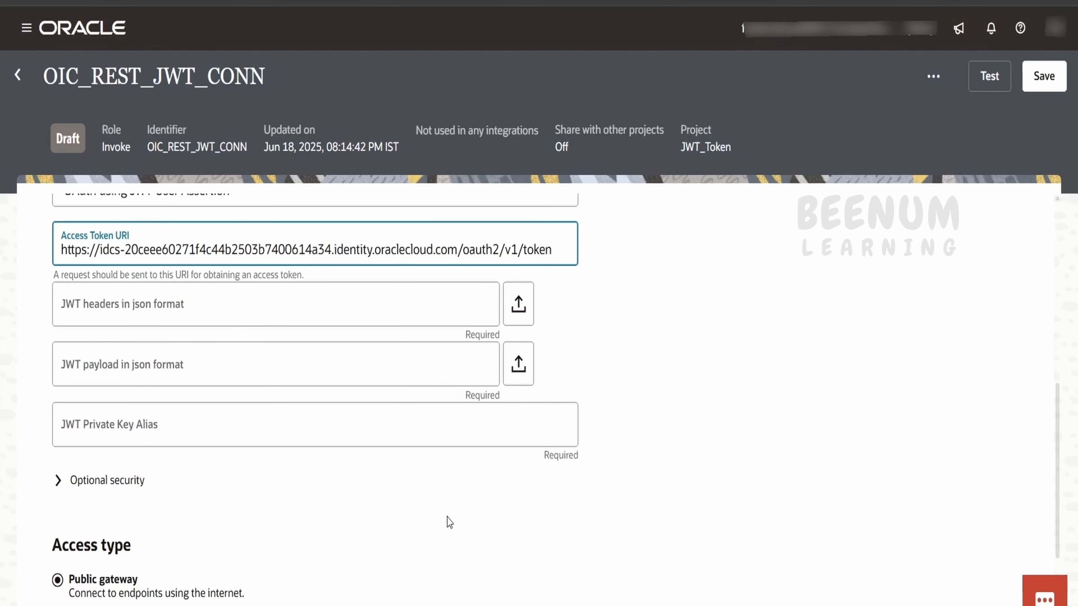
click(373, 547)
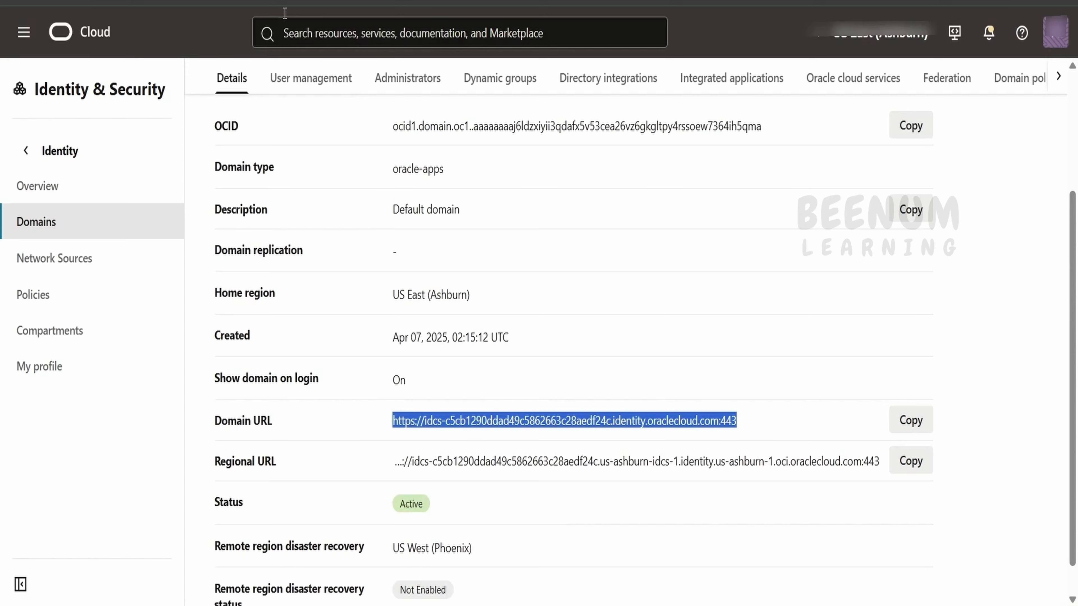
Step: Read the REST Adapter documentation's Validate the client application section
key(ctrl+Tab)
scroll(450, 314, up, 8)
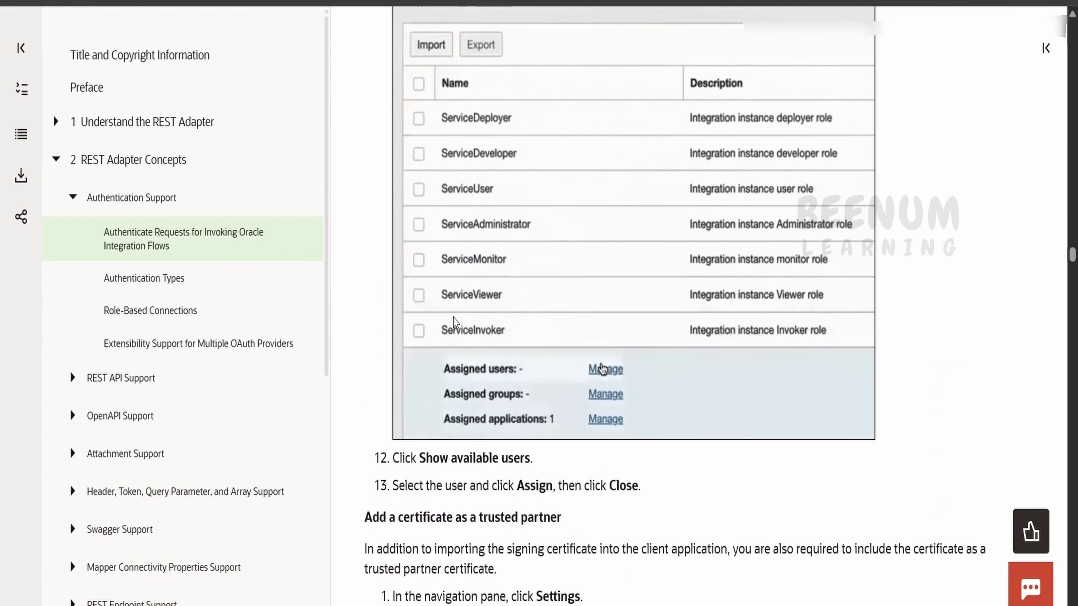
scroll(454, 320, down, 10)
scroll(457, 326, down, 15)
scroll(509, 382, up, 7)
scroll(511, 454, down, 10)
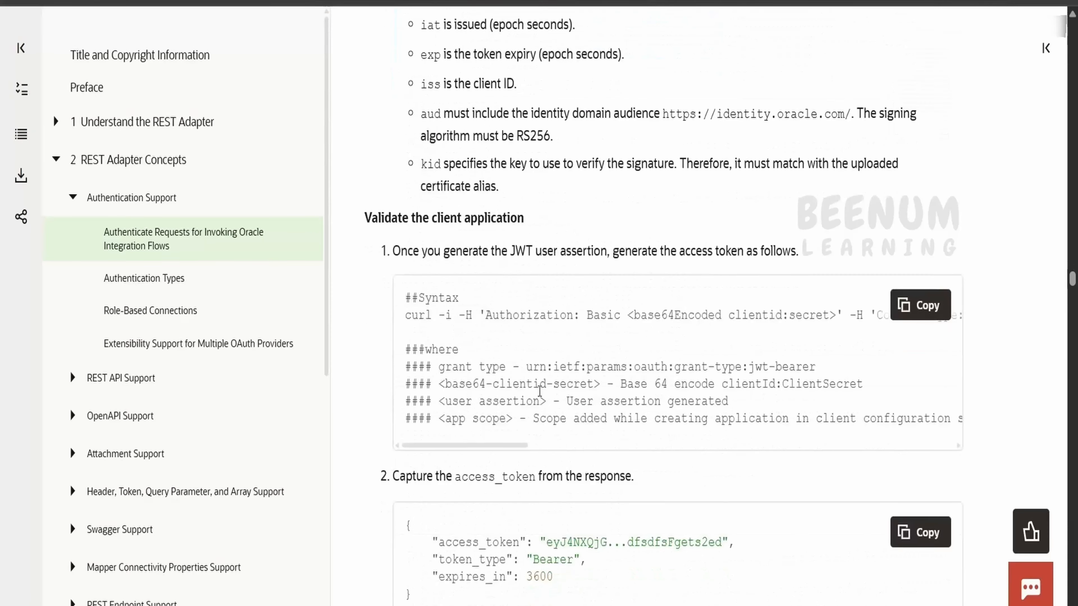
drag(509, 448, 748, 448)
drag(741, 319, 628, 318)
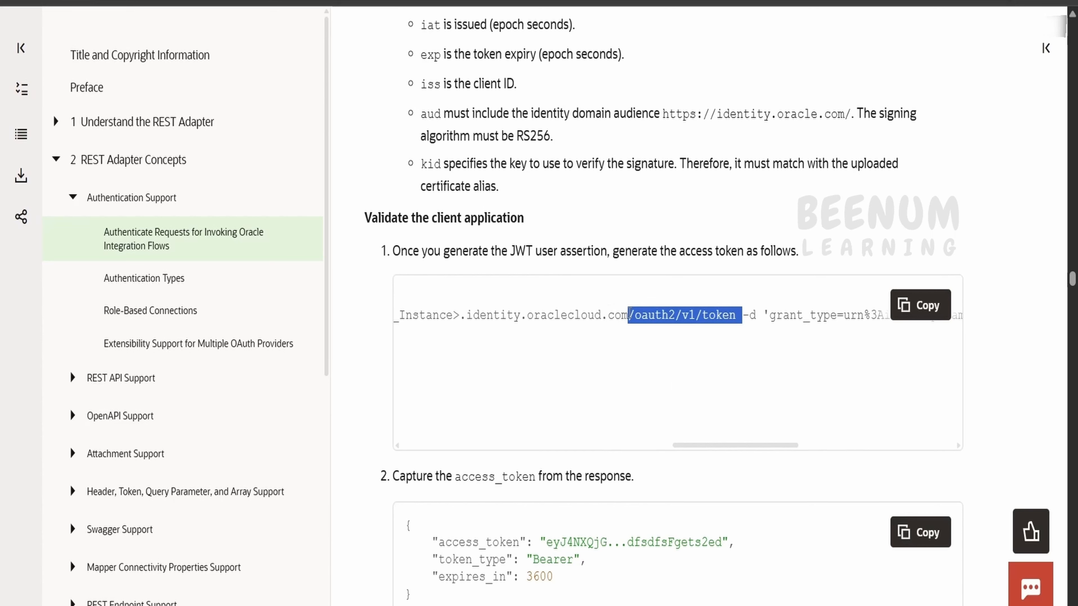
Step: Confirm the Access Token URI ends in /oauth2/v1/token, then return to the docs sample
click(353, 471)
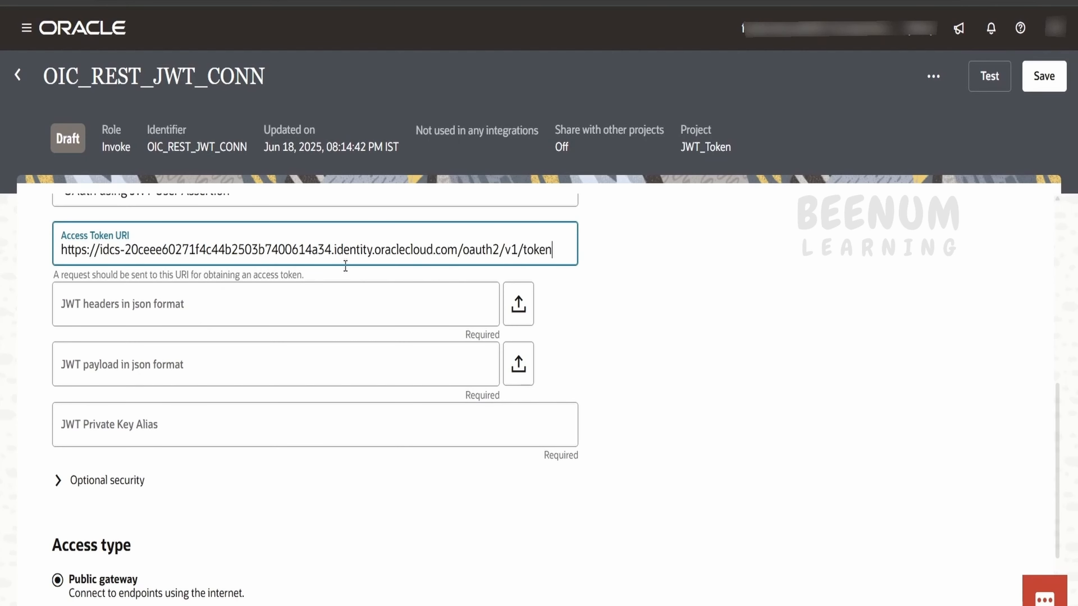
drag(459, 251, 556, 251)
click(458, 255)
click(404, 585)
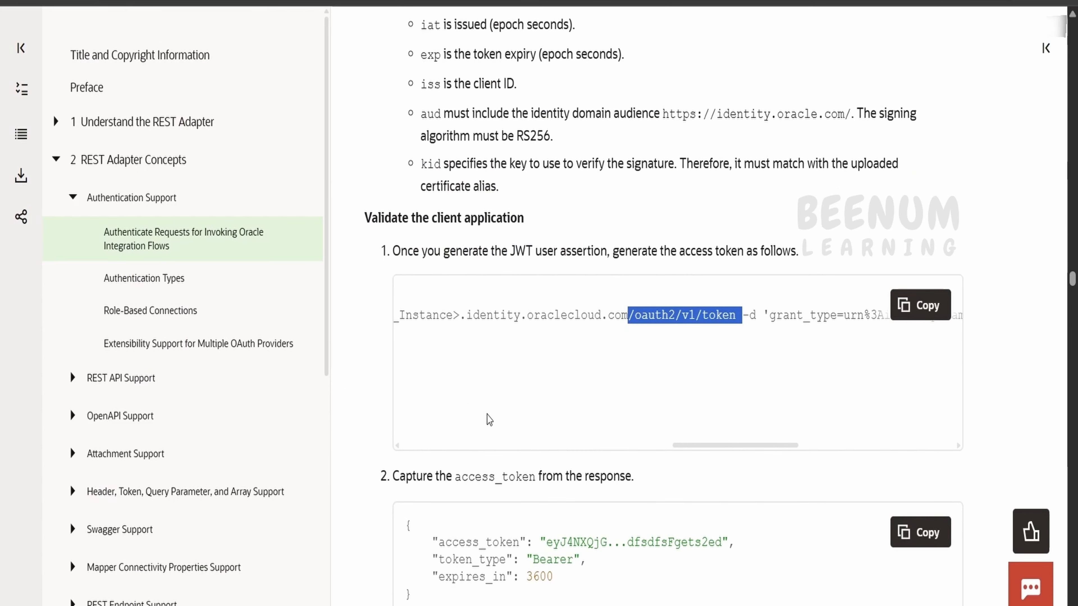
scroll(487, 417, down, 3)
scroll(419, 399, up, 10)
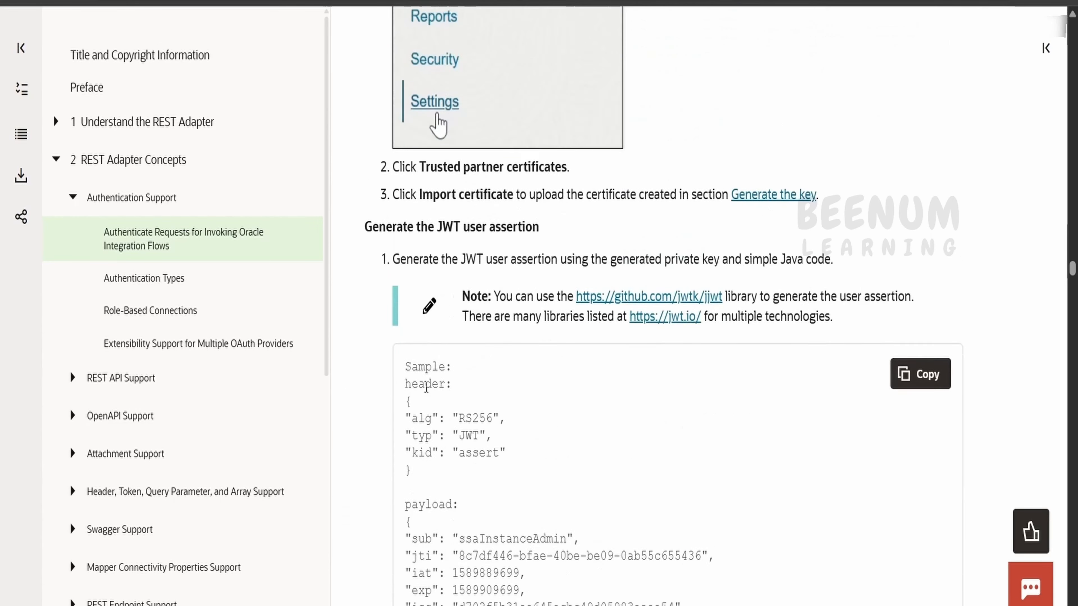
Step: Review the sample JWT header and payload, comparing kid 'assert' with the asserttest01 keytool alias
drag(424, 328, 402, 253)
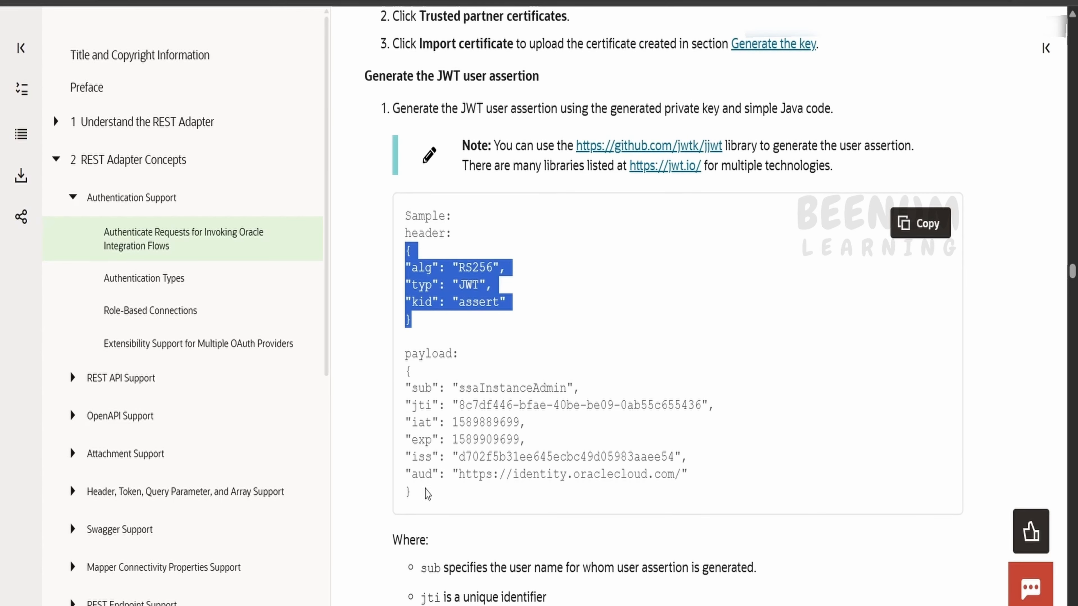
drag(424, 498, 406, 383)
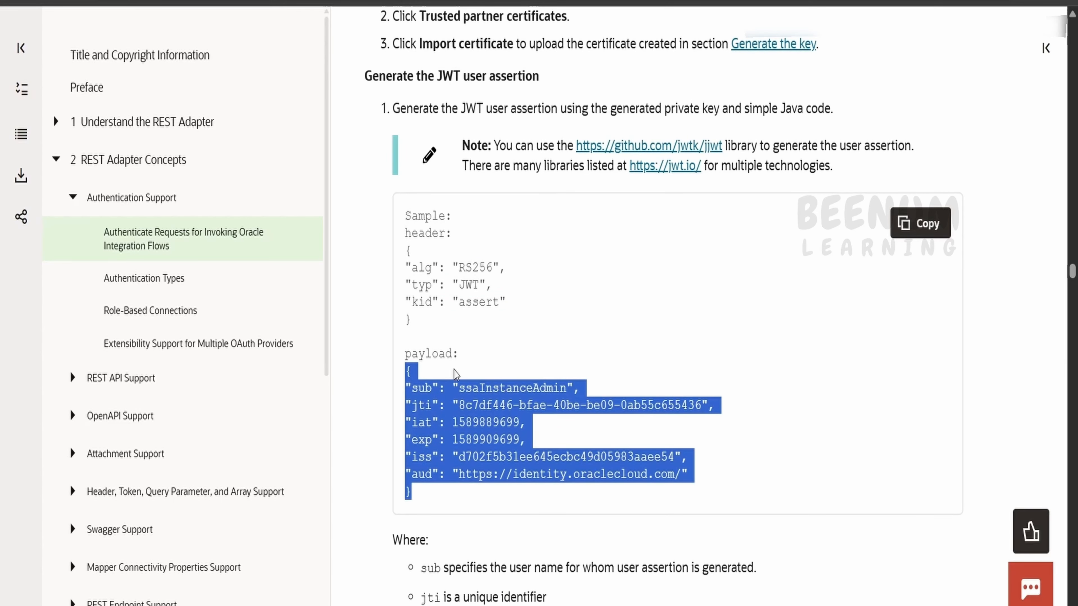
scroll(456, 373, down, 2)
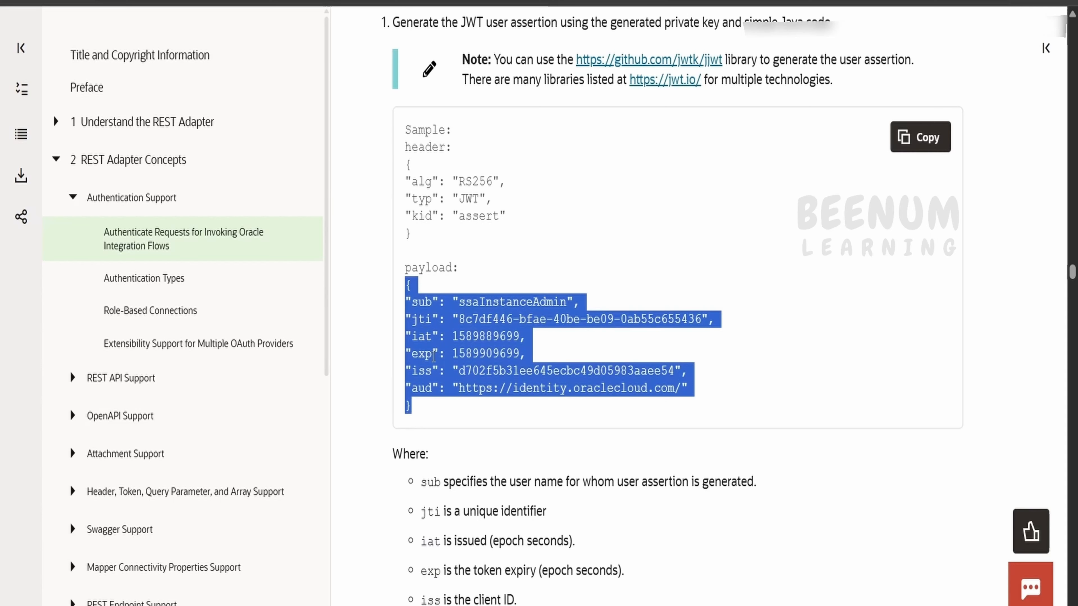
click(463, 211)
double_click(420, 216)
double_click(478, 216)
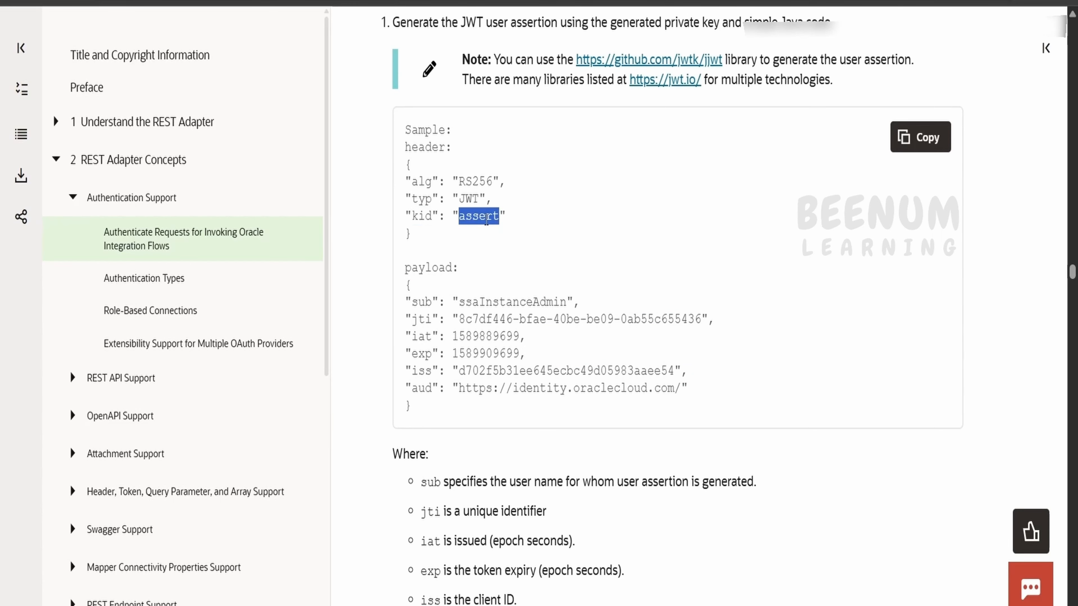
scroll(488, 233, down, 2)
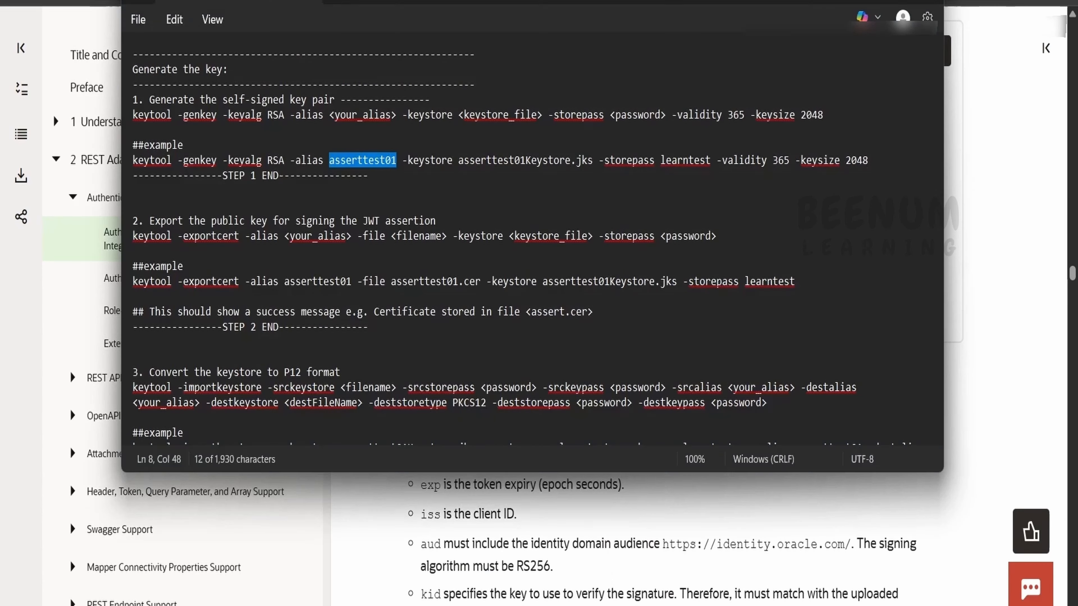
key(alt+Tab)
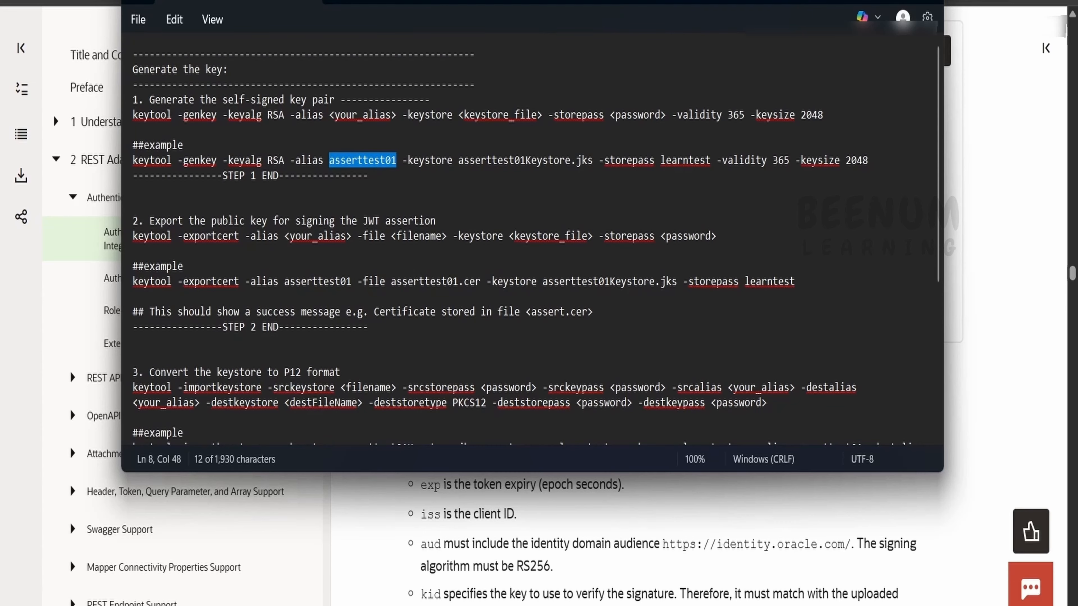
key(alt+Tab)
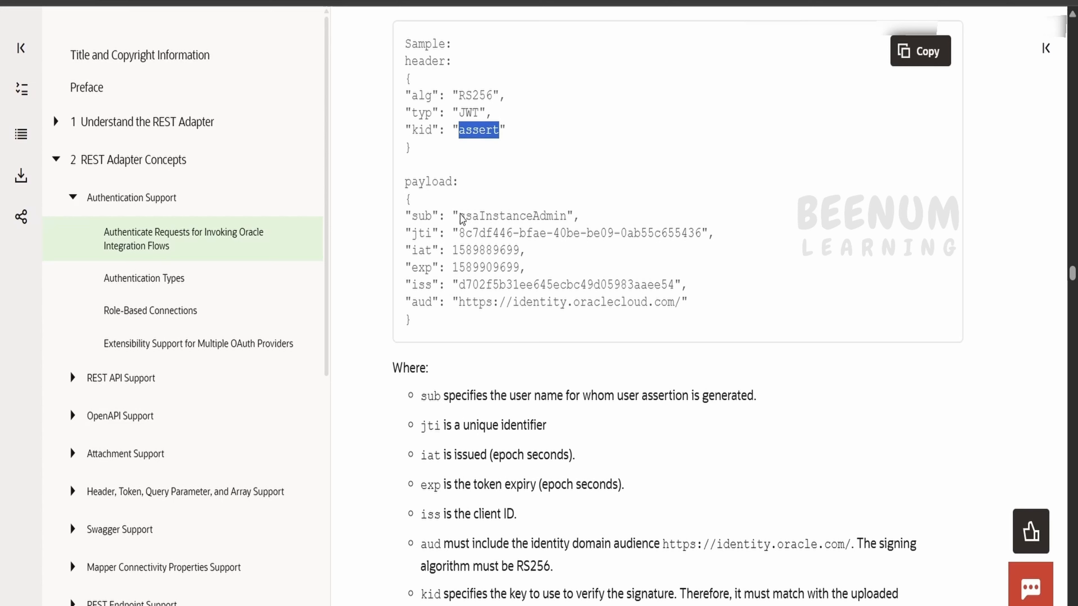
Step: Highlight the sample sub and iss claim values in the JWT payload
click(405, 217)
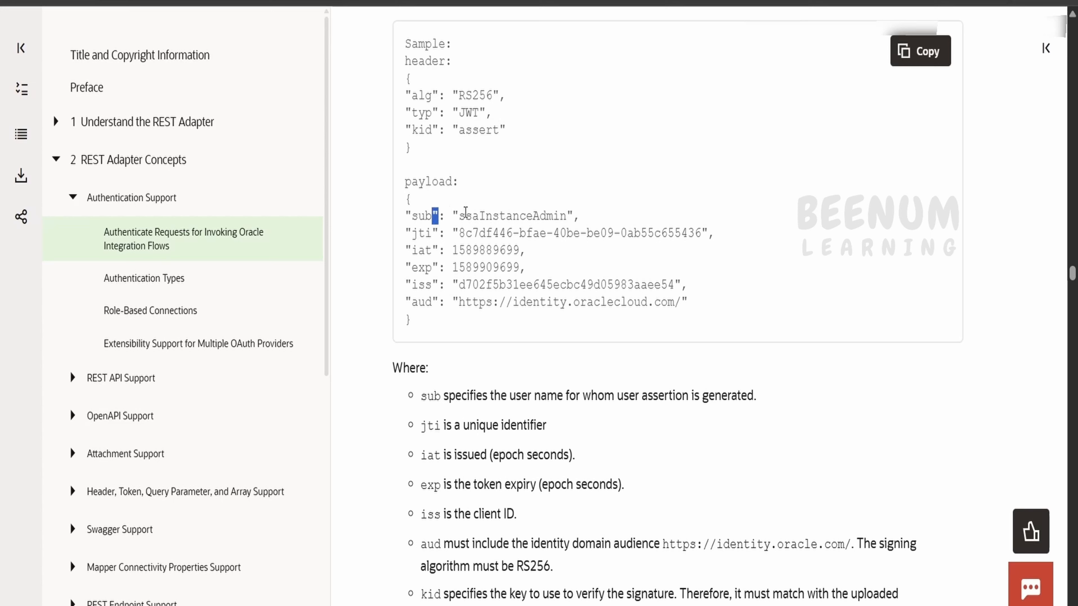
drag(465, 214, 564, 212)
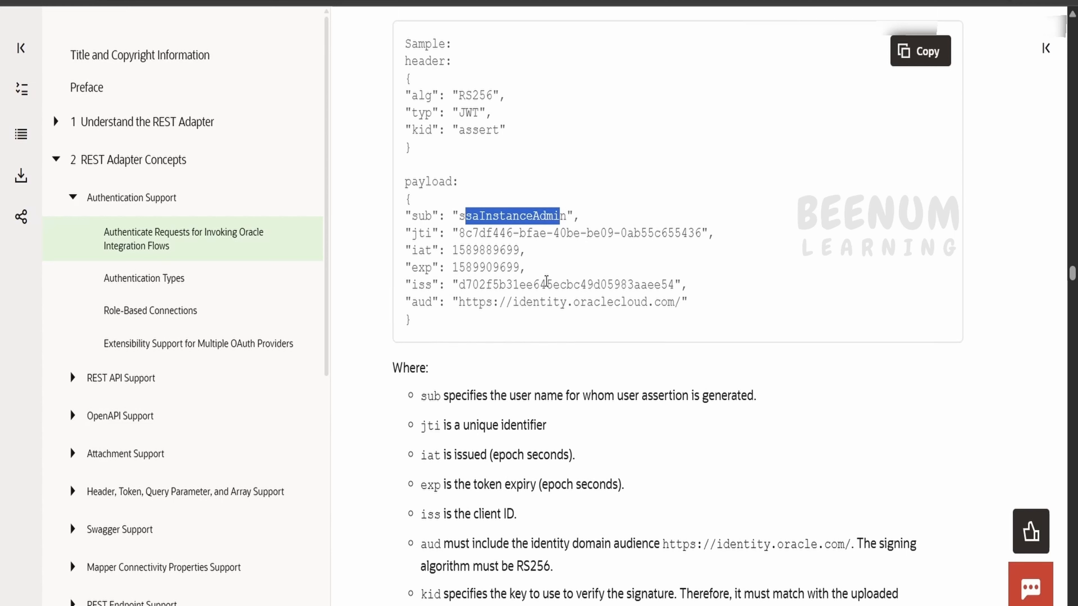
double_click(546, 283)
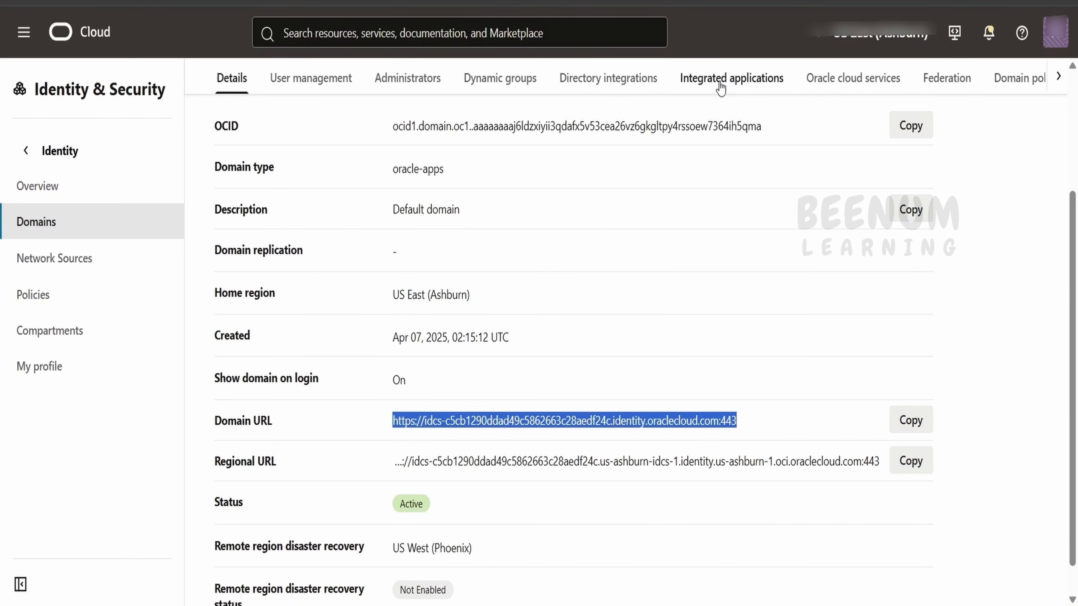
Step: Open the OIC_JWT_USER_ASSERTION integrated application in the Default domain
click(720, 88)
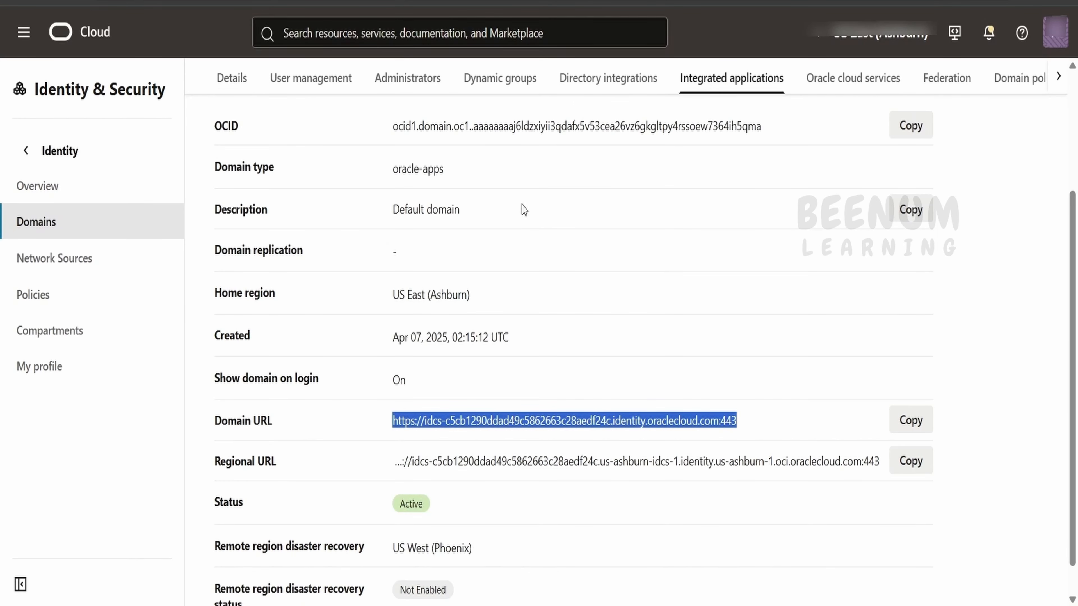
scroll(319, 500, down, 1)
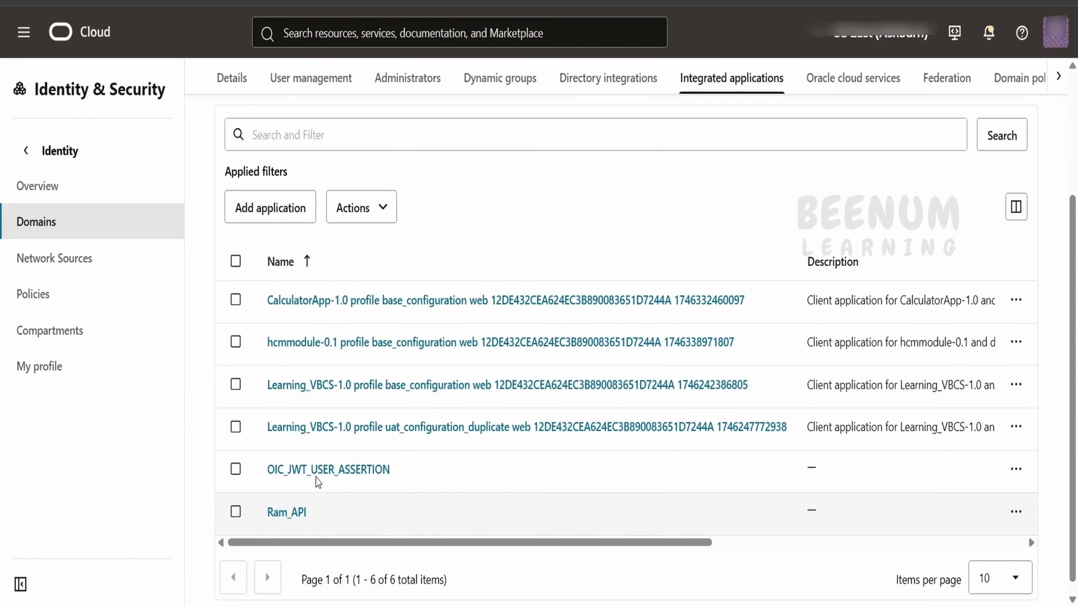
click(319, 469)
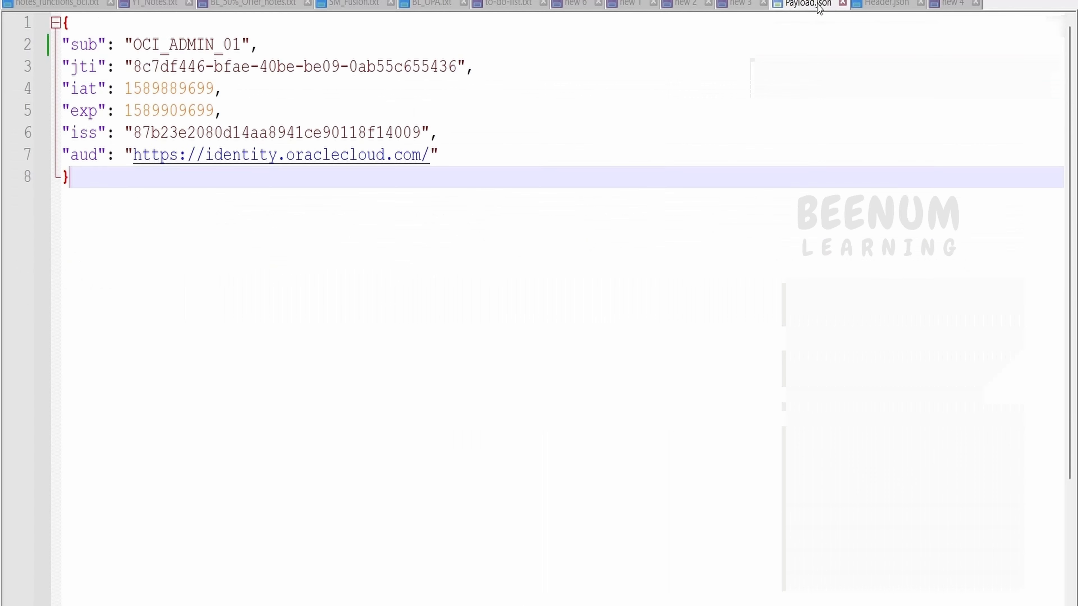
Step: Check Payload.json's jti and subject and Header.json's kid asserttest01 in Notepad++
key(ctrl+a)
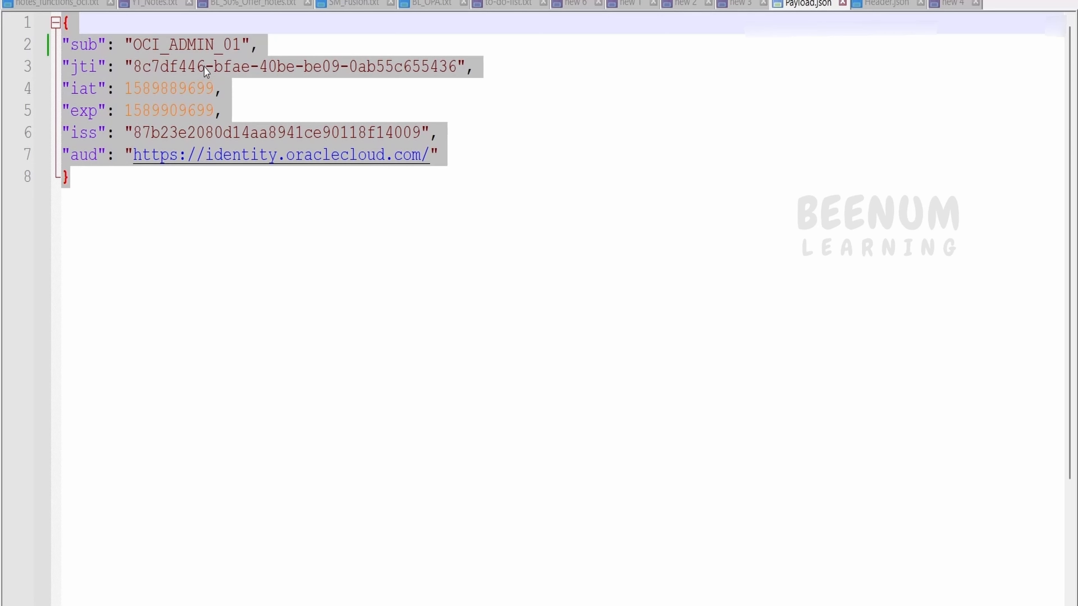
double_click(203, 67)
drag(457, 67, 133, 67)
double_click(166, 44)
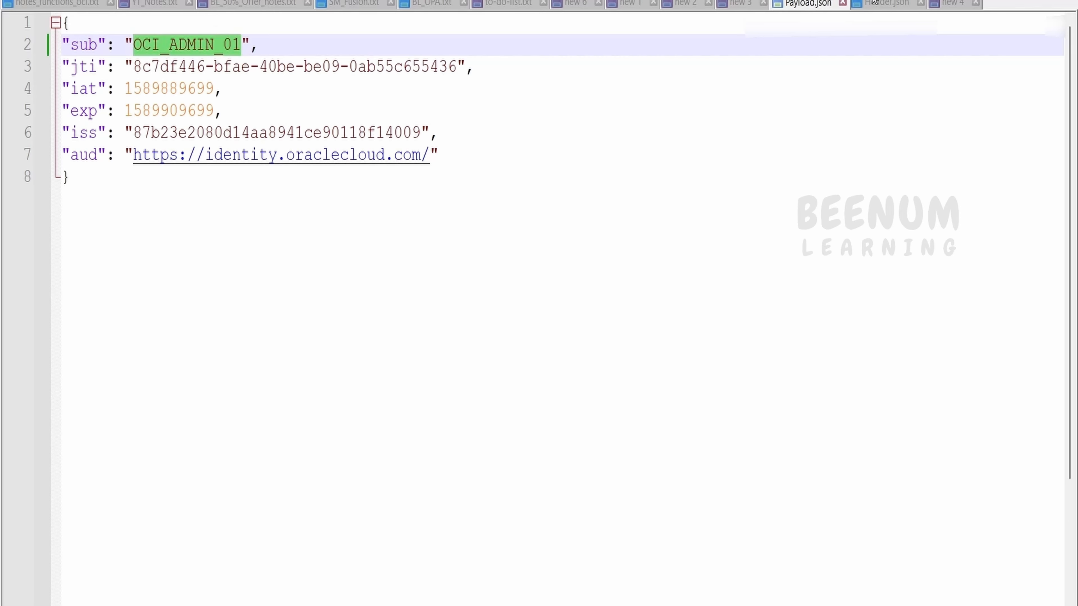
click(882, 4)
key(ctrl+a)
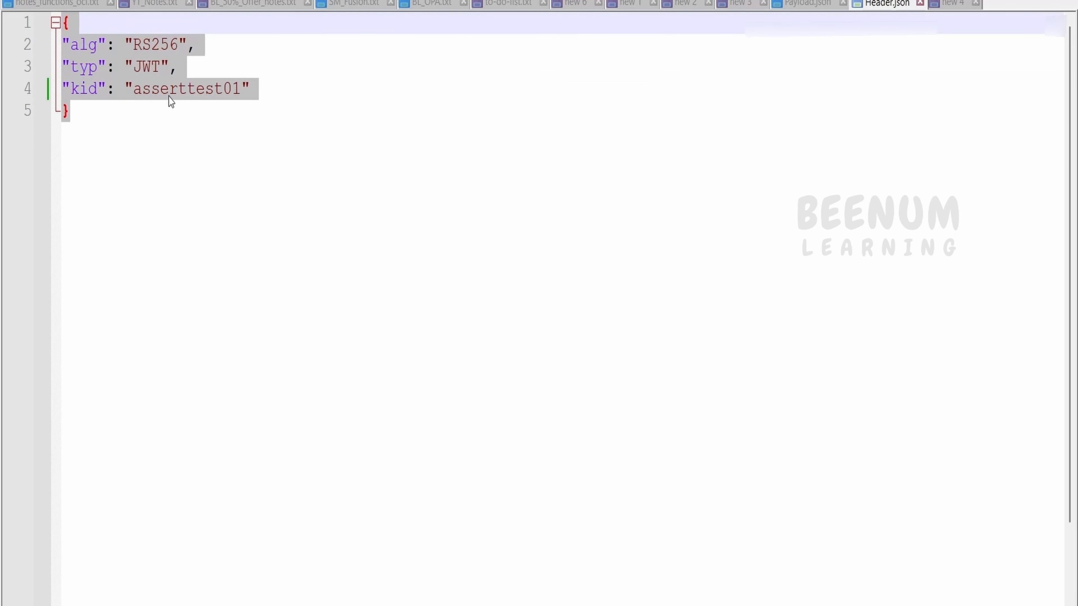
double_click(175, 89)
key(ctrl+c)
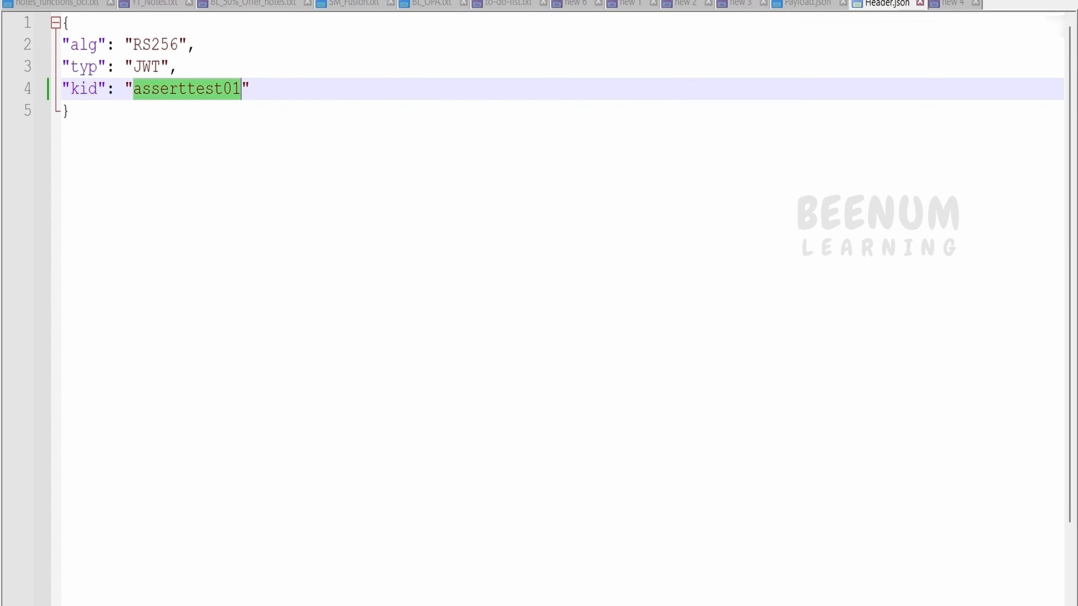
click(524, 590)
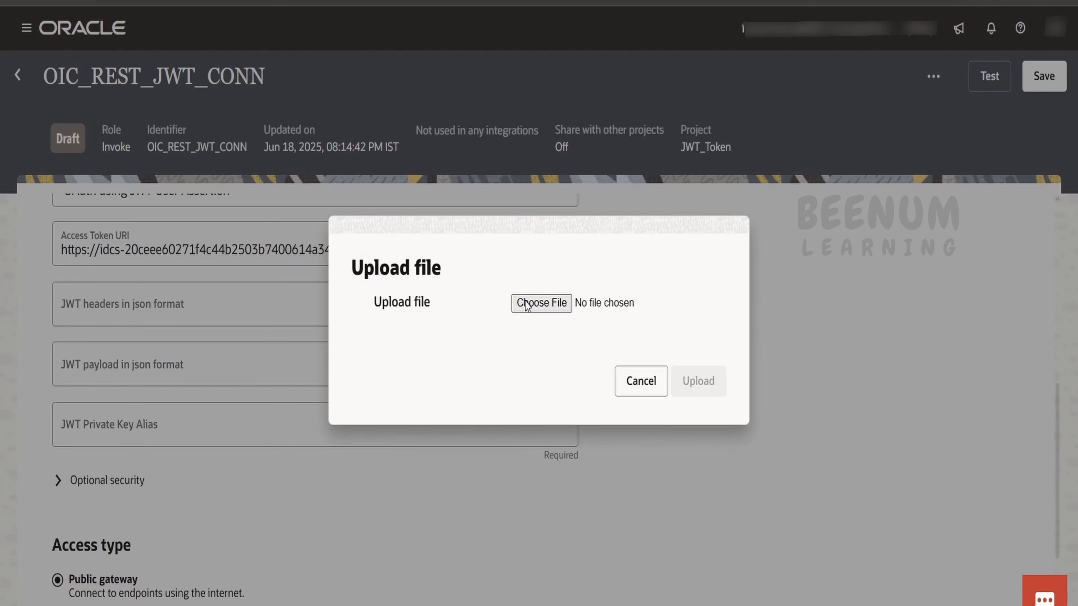
Step: Upload Header.json as the JWT header and Payload.json as the JWT payload
click(529, 304)
click(331, 232)
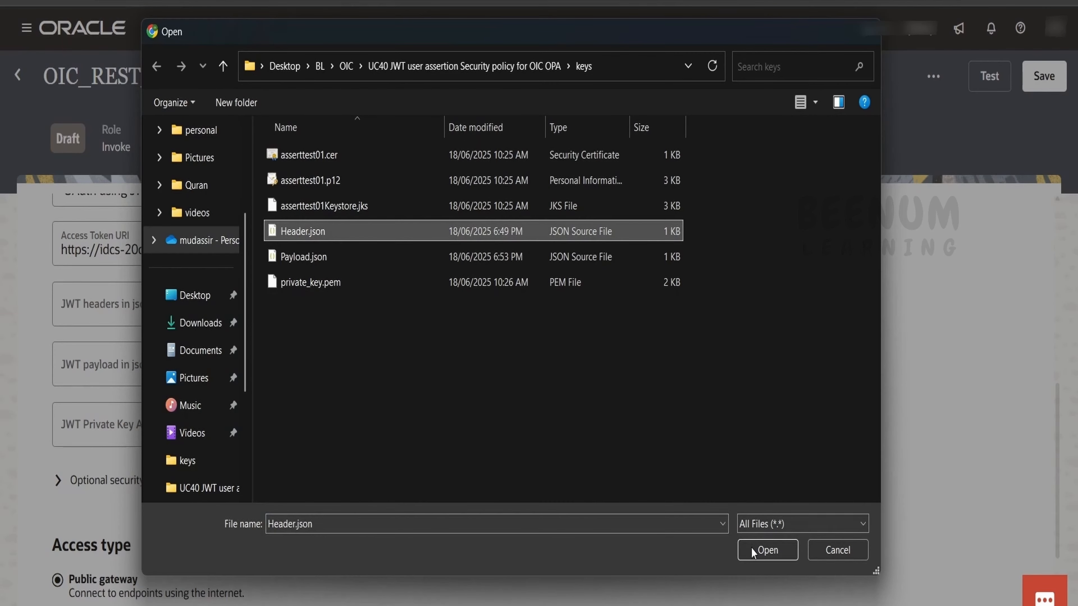
click(758, 552)
click(697, 381)
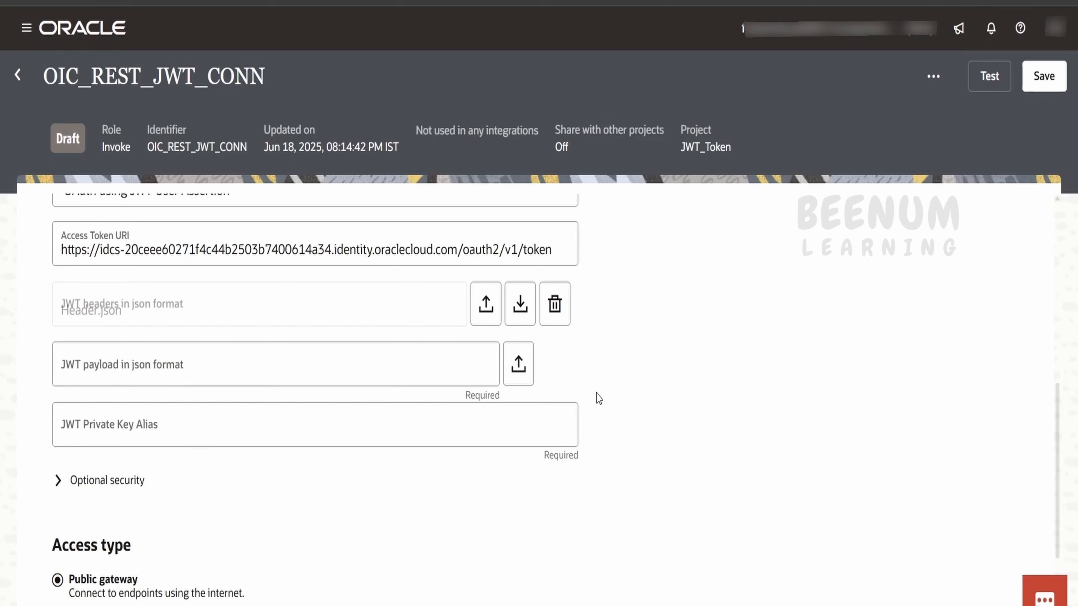
click(525, 365)
click(552, 307)
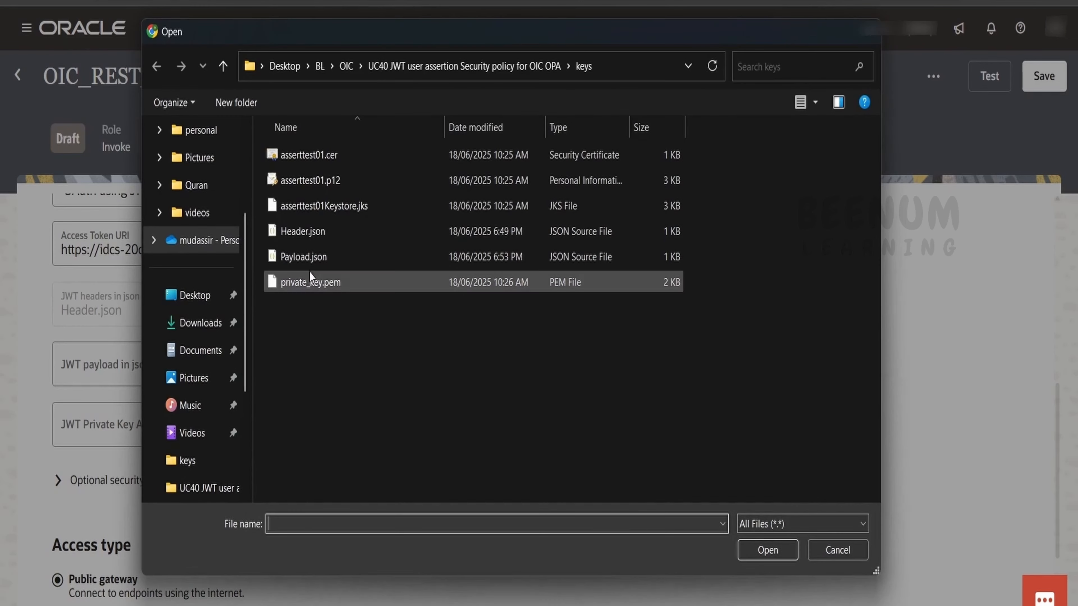
click(311, 260)
click(767, 552)
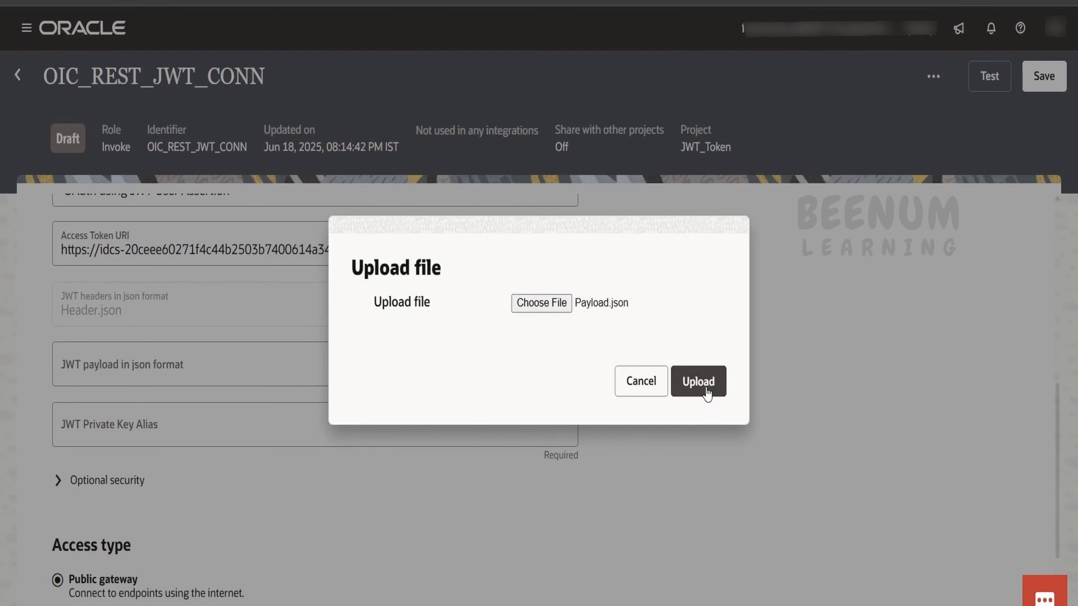
click(701, 381)
Step: Enter asserttest01 as the JWT private key alias and expand Optional security
click(238, 429)
key(ctrl+v)
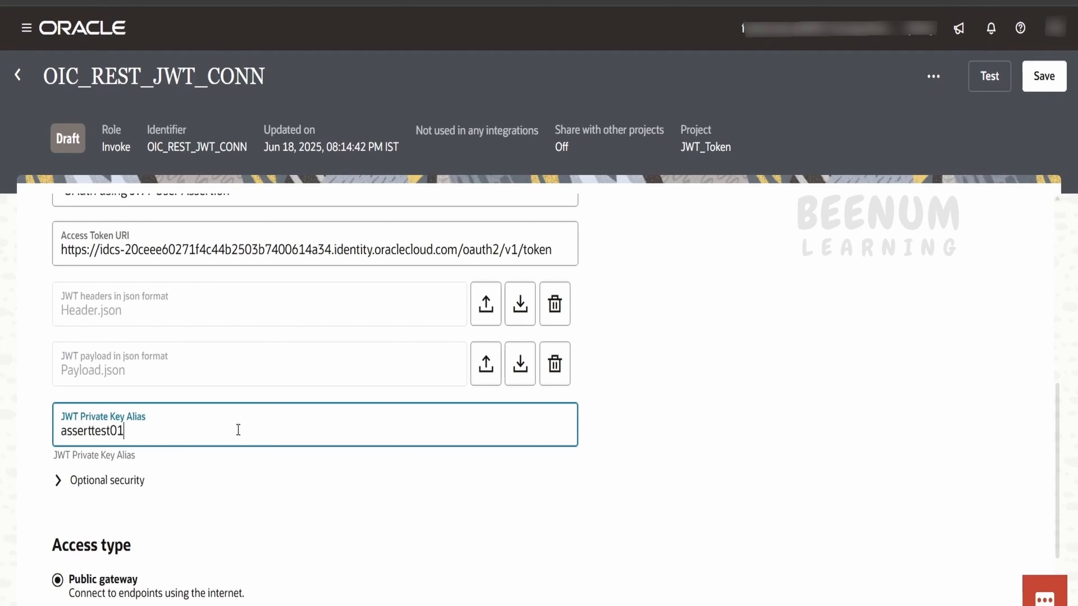
click(63, 481)
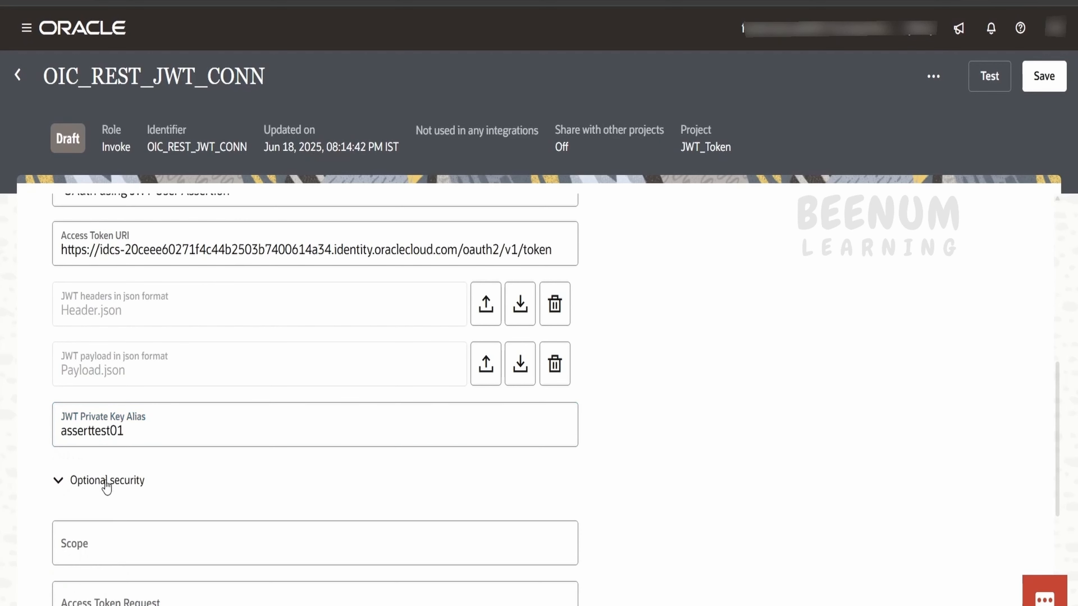
scroll(103, 483, down, 2)
click(131, 460)
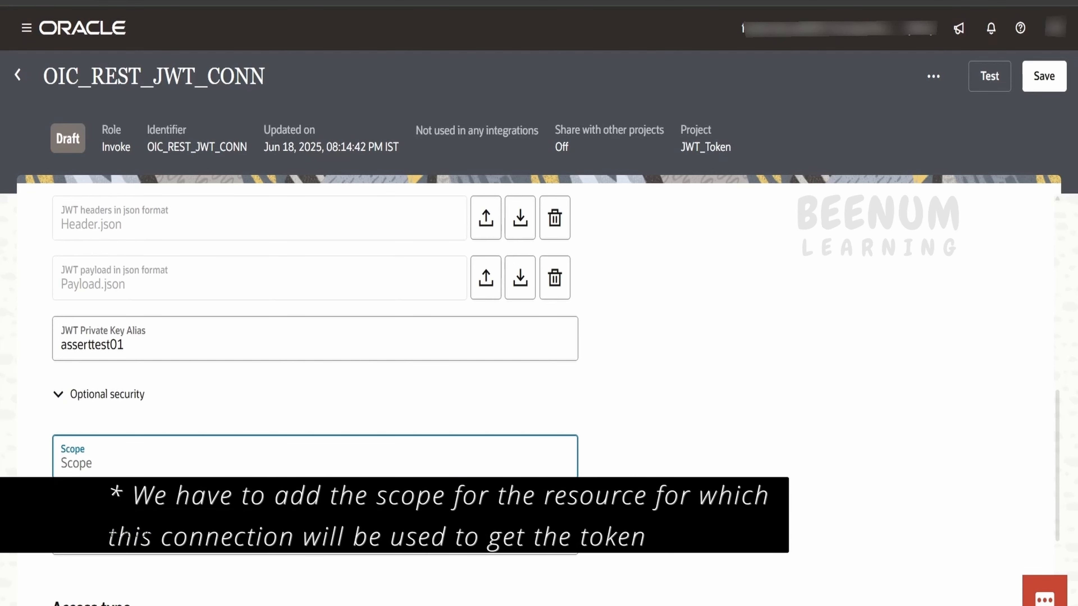
Step: Show the OCI application's OAuth configuration and copy a resource scope URL
mouse_move(460, 602)
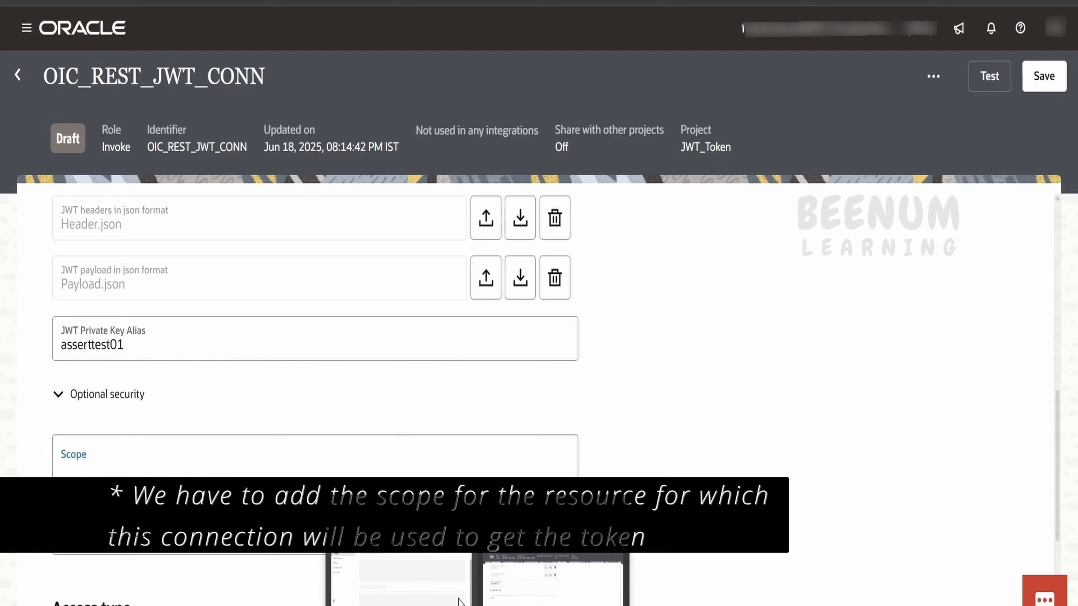
click(512, 579)
scroll(421, 245, up, 4)
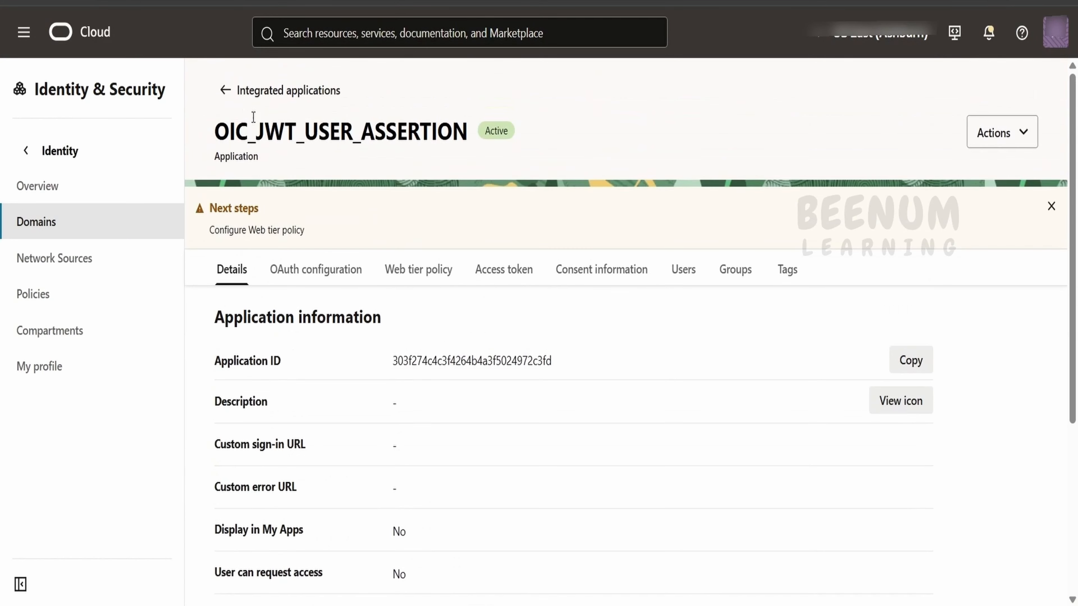
click(335, 275)
scroll(515, 358, down, 15)
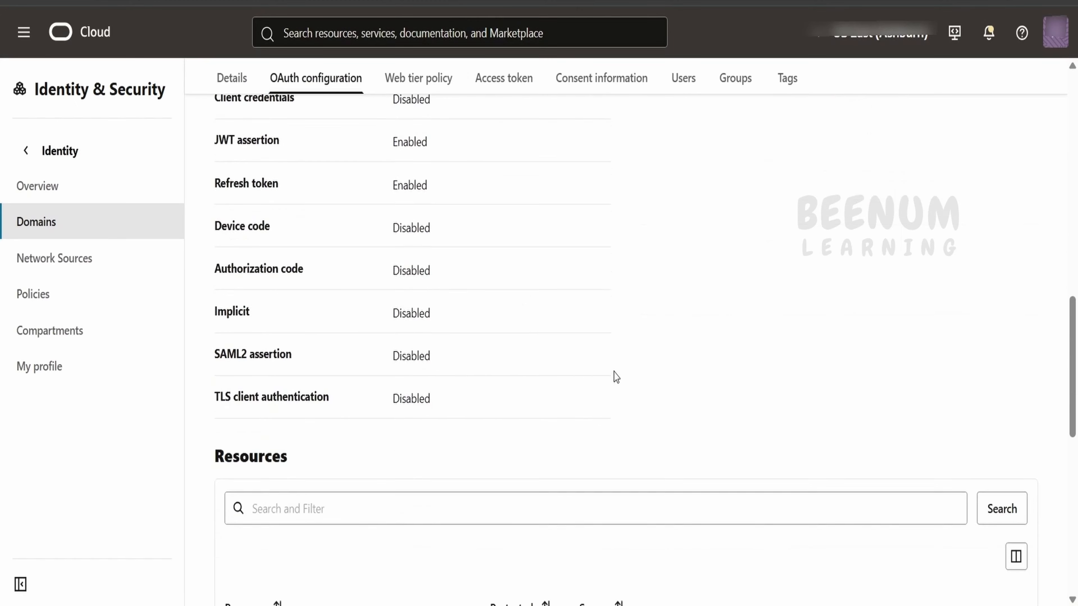
scroll(616, 377, down, 8)
scroll(729, 409, right, 3)
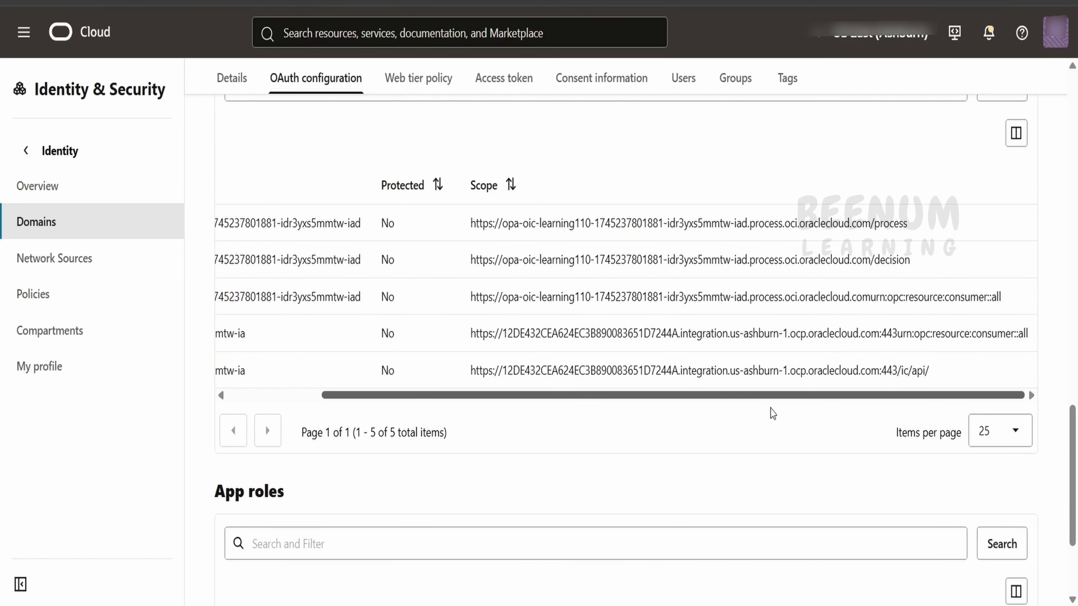
drag(1031, 339, 472, 328)
key(ctrl+c)
drag(929, 372, 471, 370)
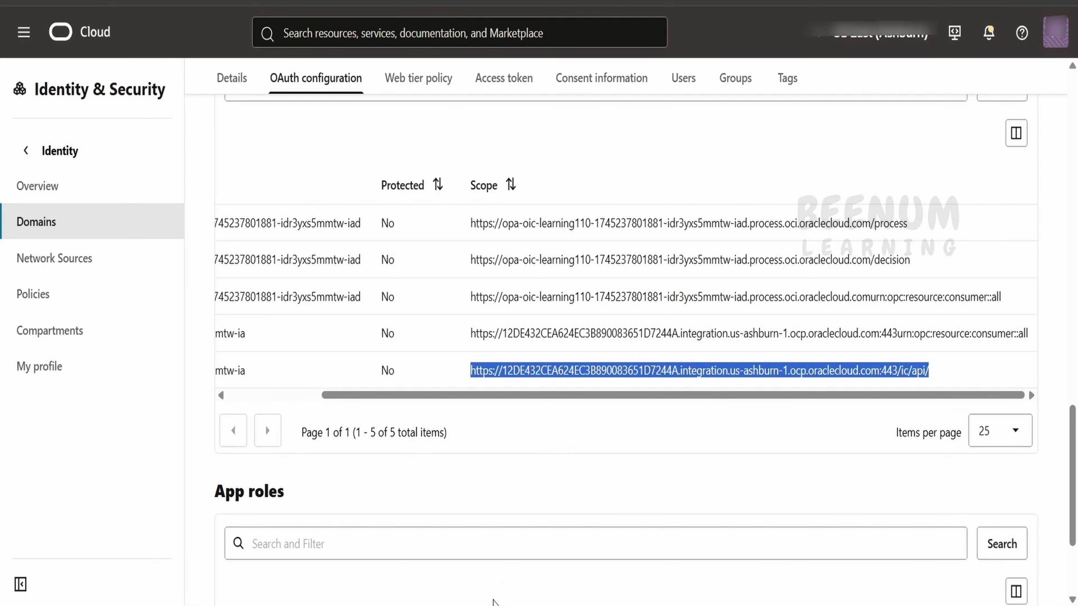
Step: Paste the copied scope URL into the connection's Scope field
mouse_move(569, 601)
click(709, 558)
click(224, 457)
key(ctrl+v)
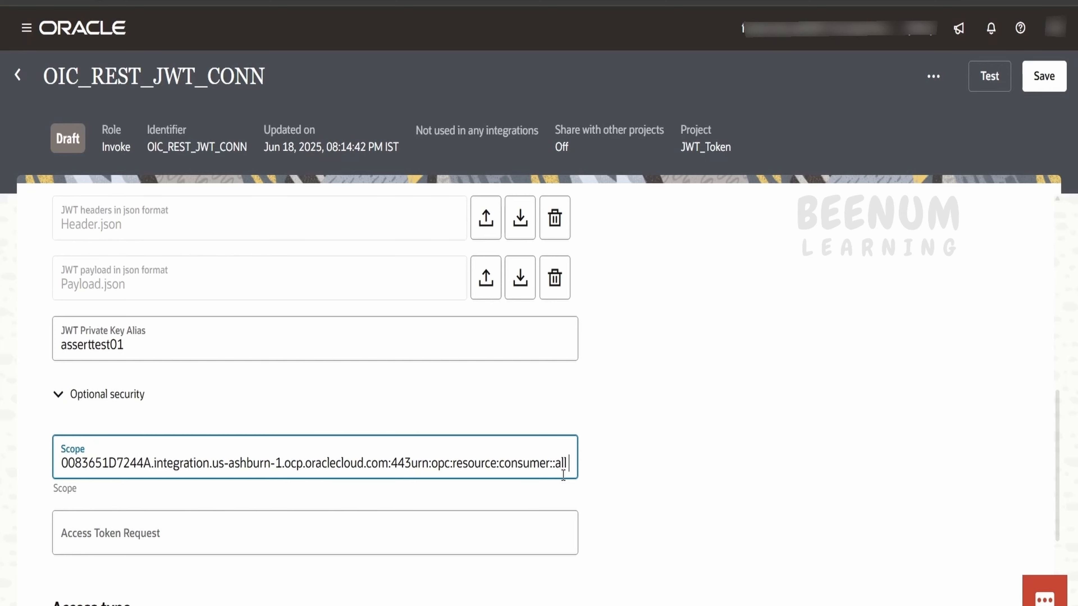
Step: Use the urn:opc:resource:consumer::all scope from row 4 and remove the trailing space in Scope
click(493, 601)
click(402, 571)
drag(1031, 335, 455, 334)
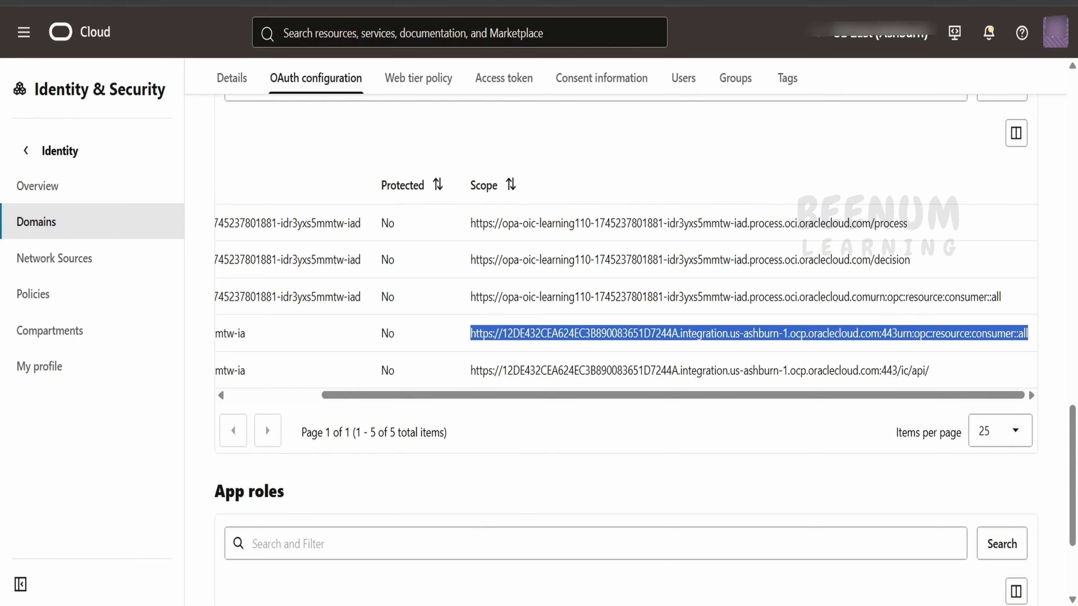
click(492, 603)
click(526, 582)
drag(549, 456, 745, 476)
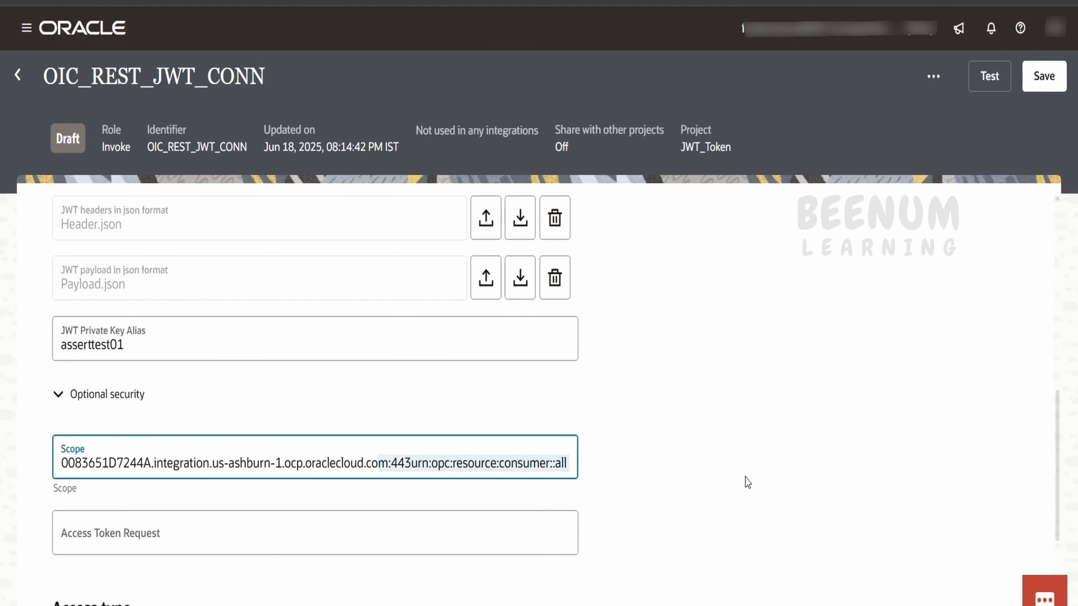
key(Right)
key(BackSpace)
click(765, 470)
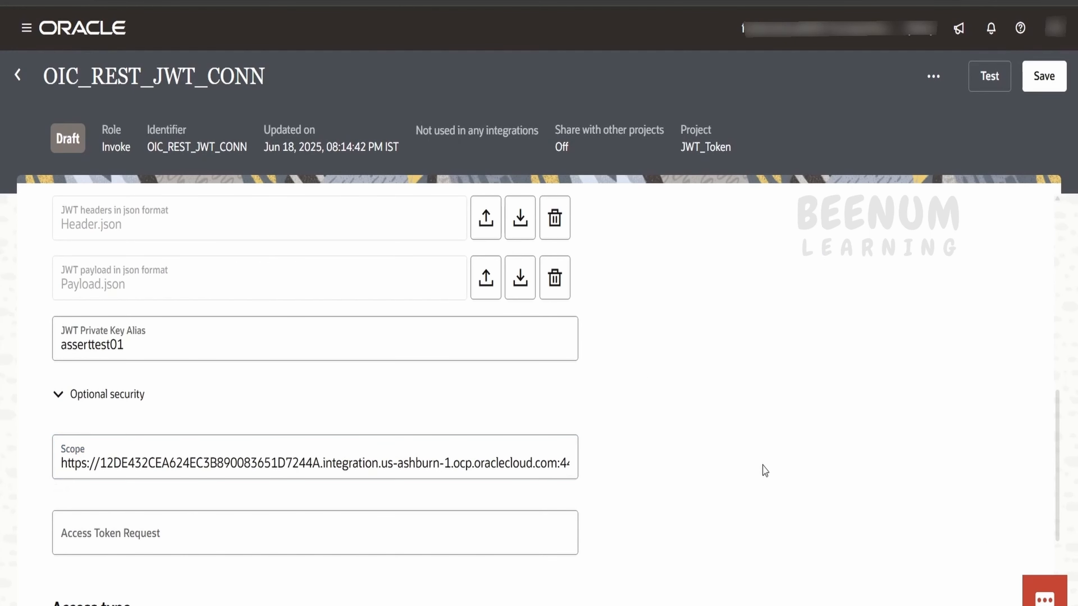
Step: Test OIC_REST_JWT_CONN with the new scope
scroll(765, 471, down, 3)
scroll(765, 471, up, 6)
scroll(765, 471, up, 5)
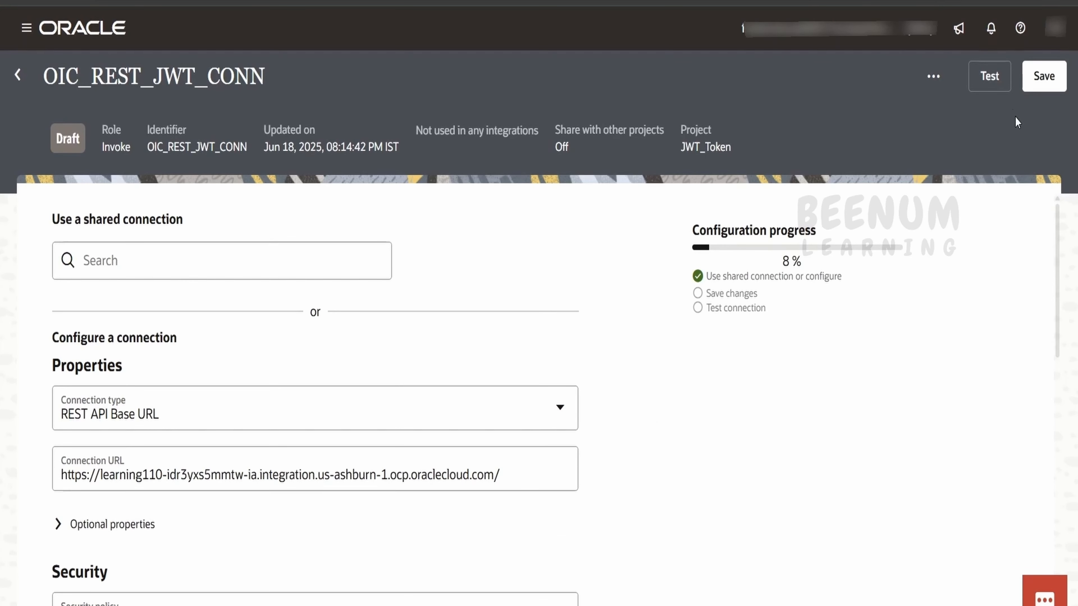
click(1003, 82)
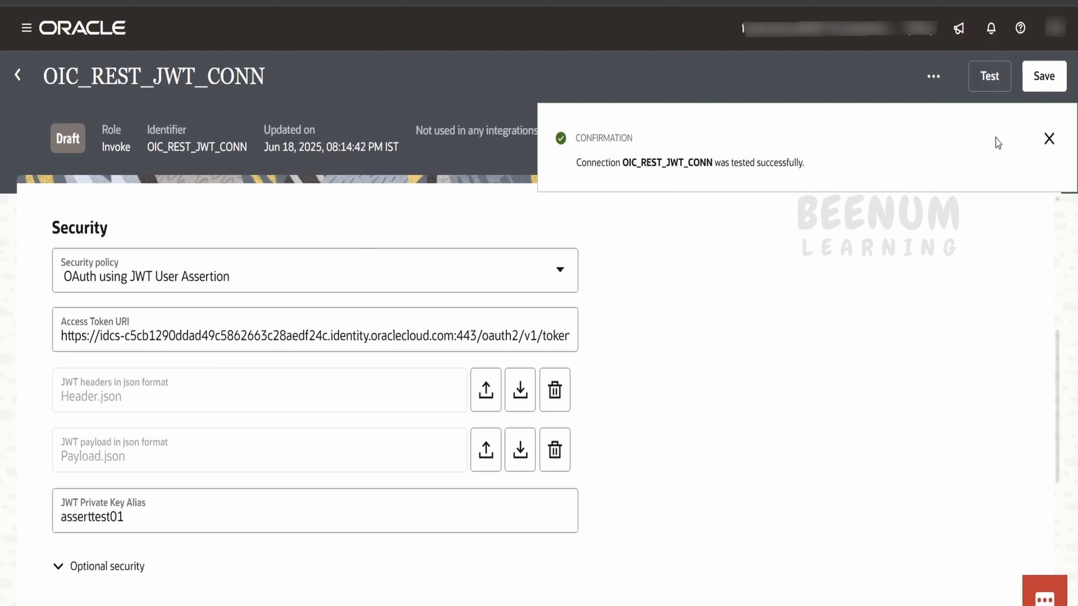
Step: Save OIC_REST_JWT_CONN after the 'tested successfully' confirmation
click(1043, 81)
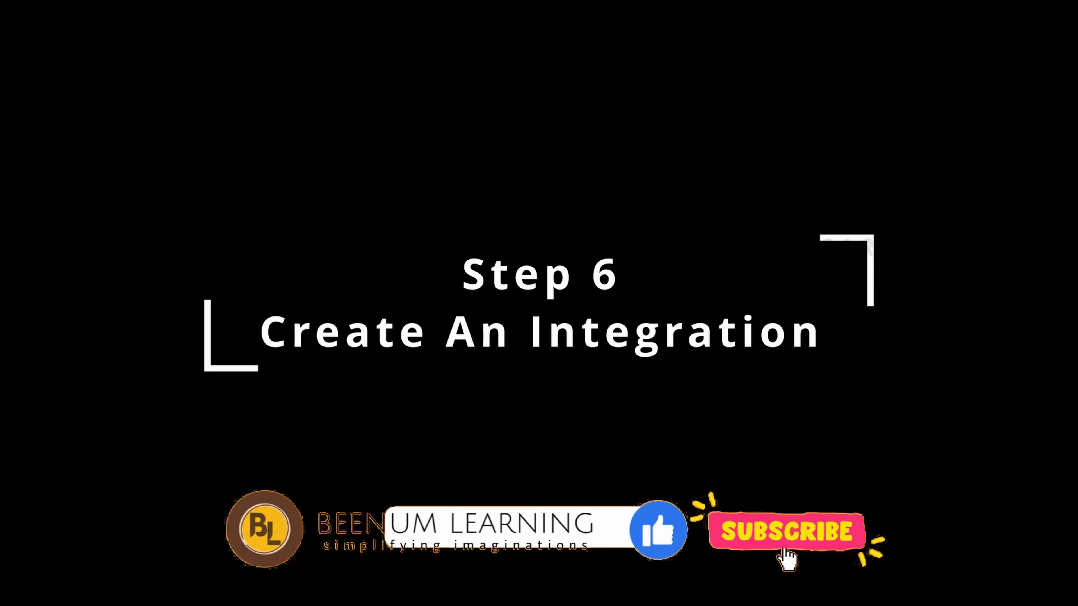
Step: Create an application integration named test_JWT_INT in JWT_Token
click(526, 297)
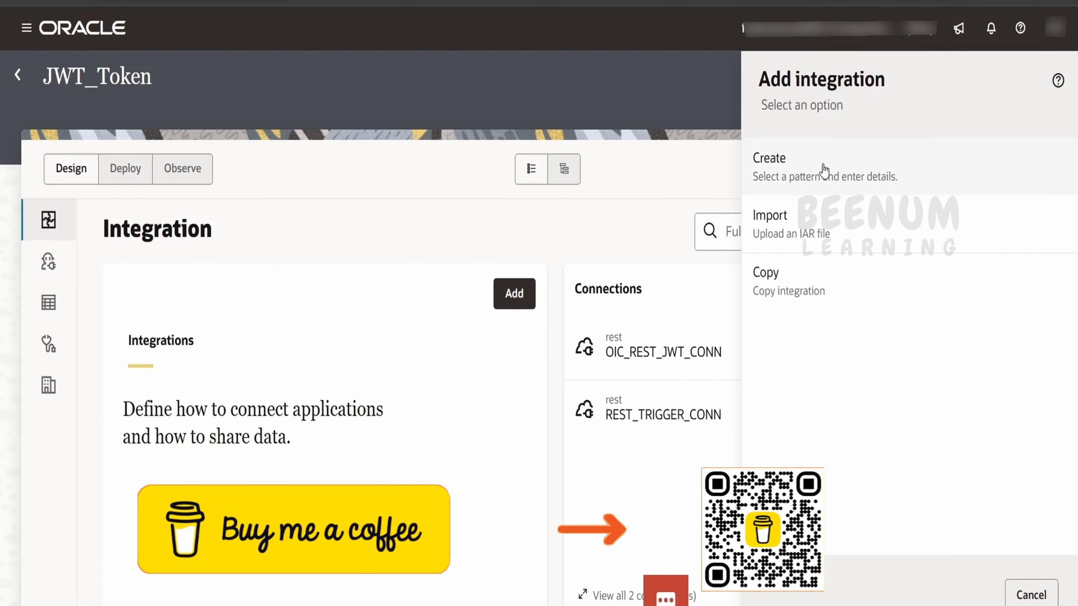
click(823, 173)
click(813, 183)
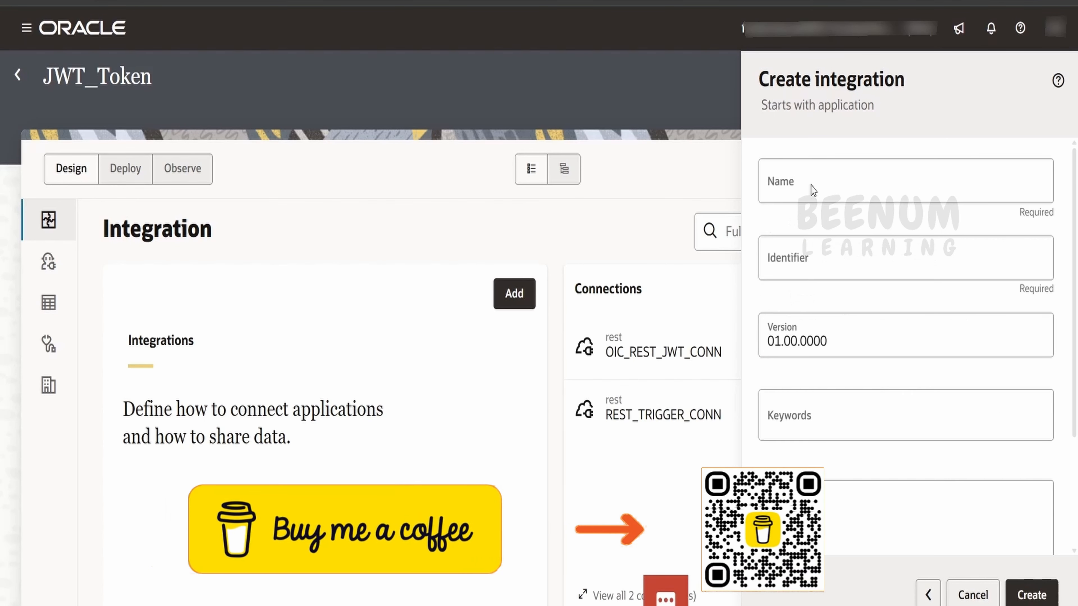
click(776, 184)
text(test)
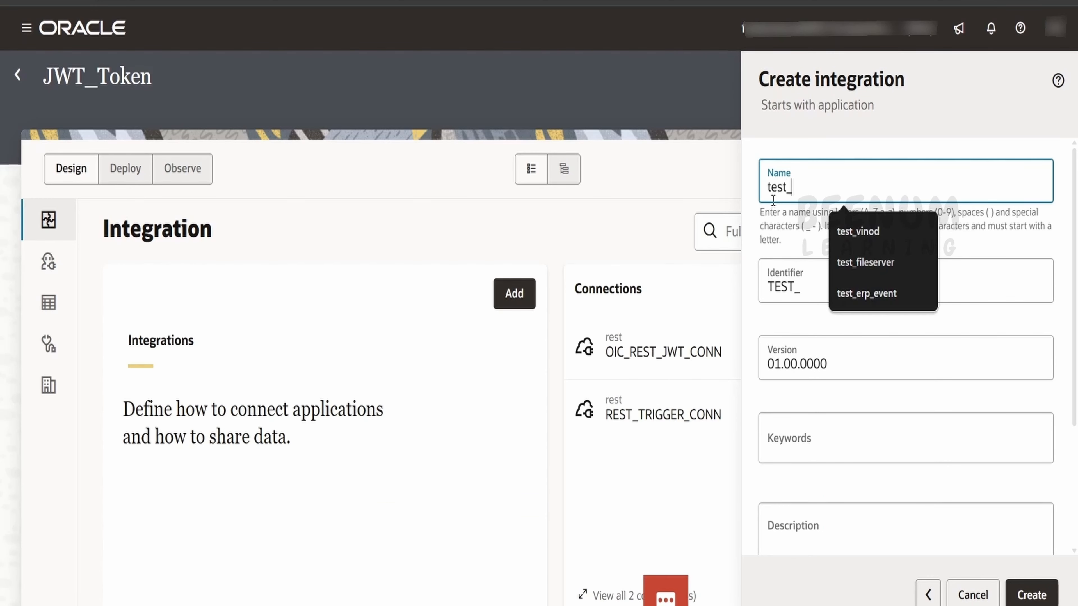
text(_JWT_INT)
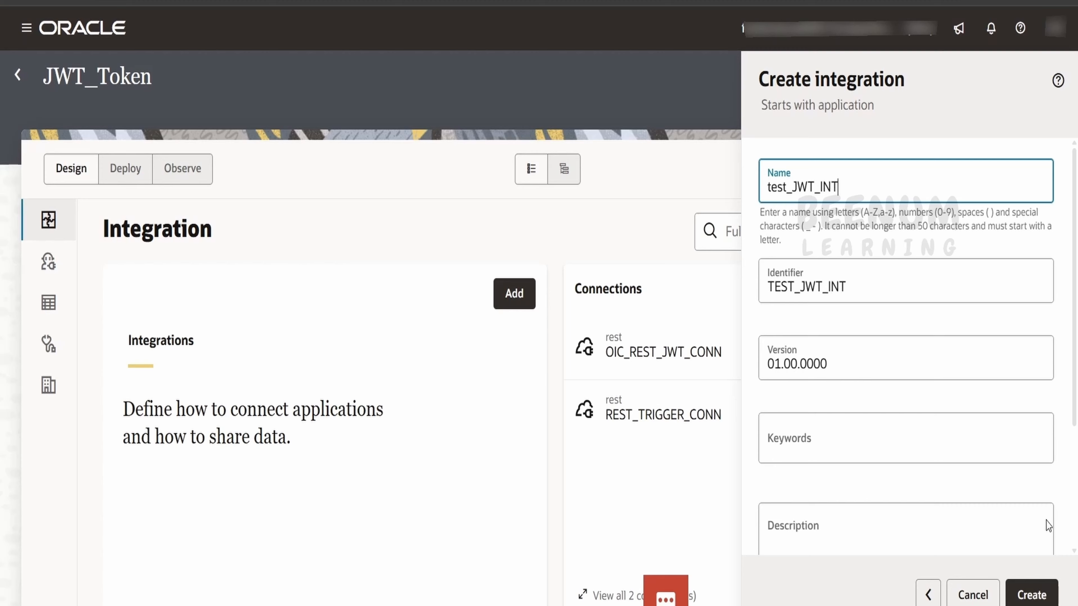
click(1032, 587)
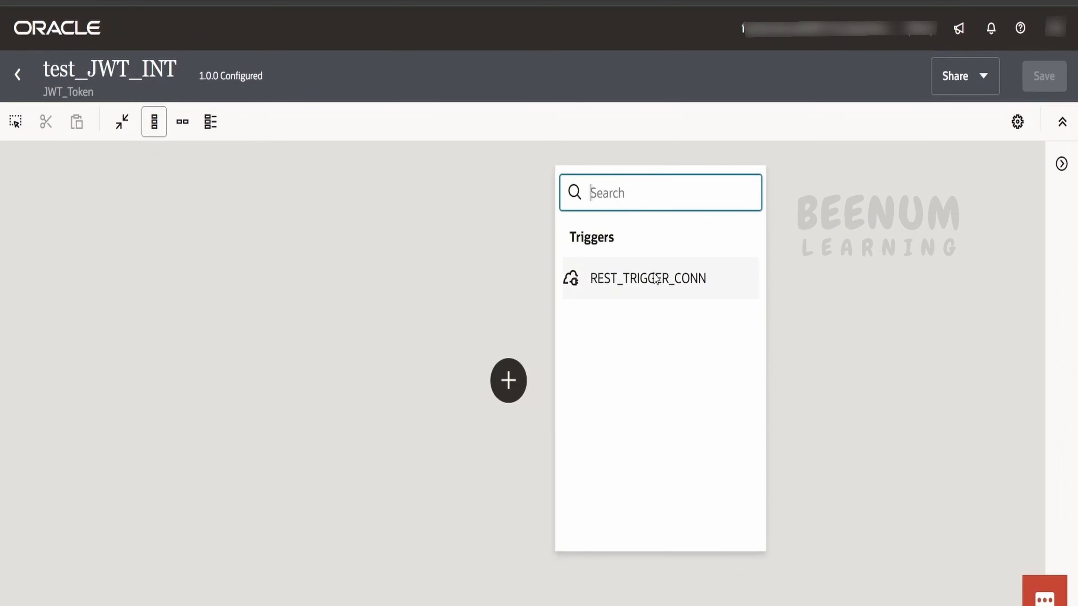
Step: Add a REST_TRIGGER_CONN trigger named trigger exposing GET on /test
click(649, 278)
click(666, 254)
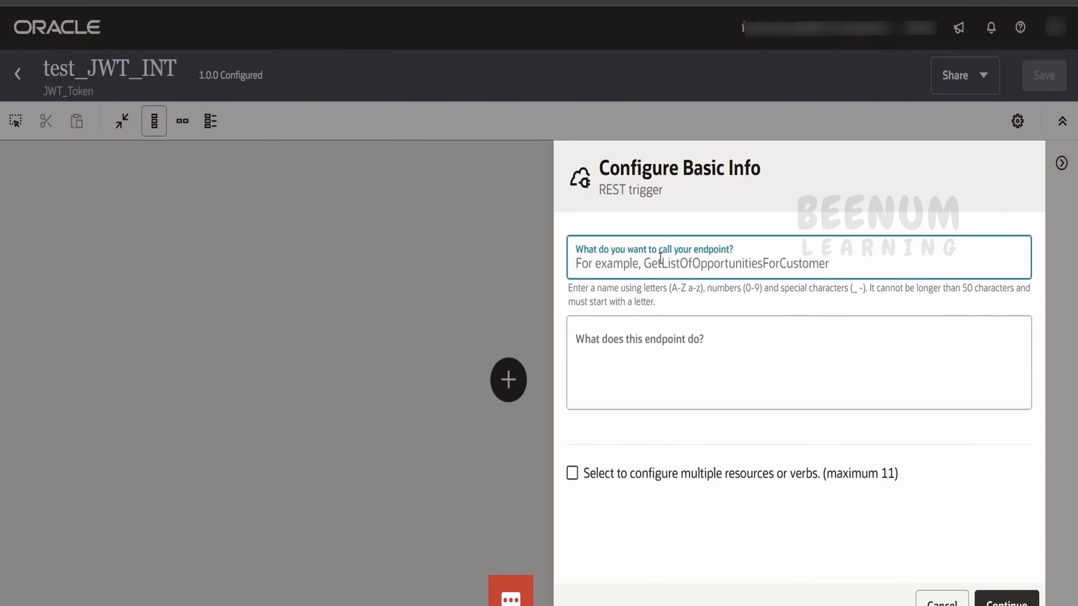
text(trigger)
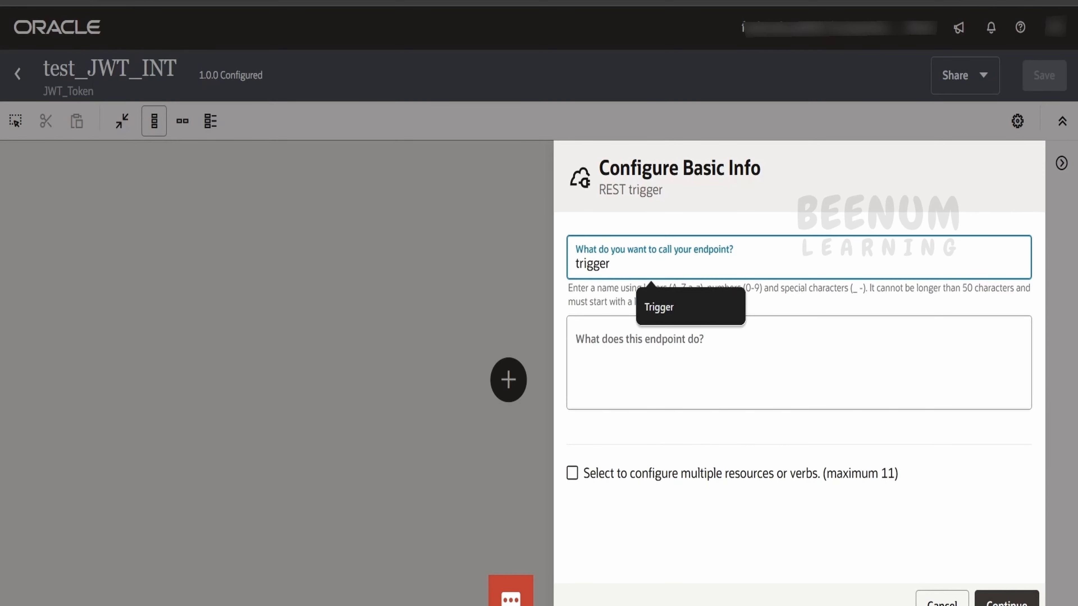
click(1006, 601)
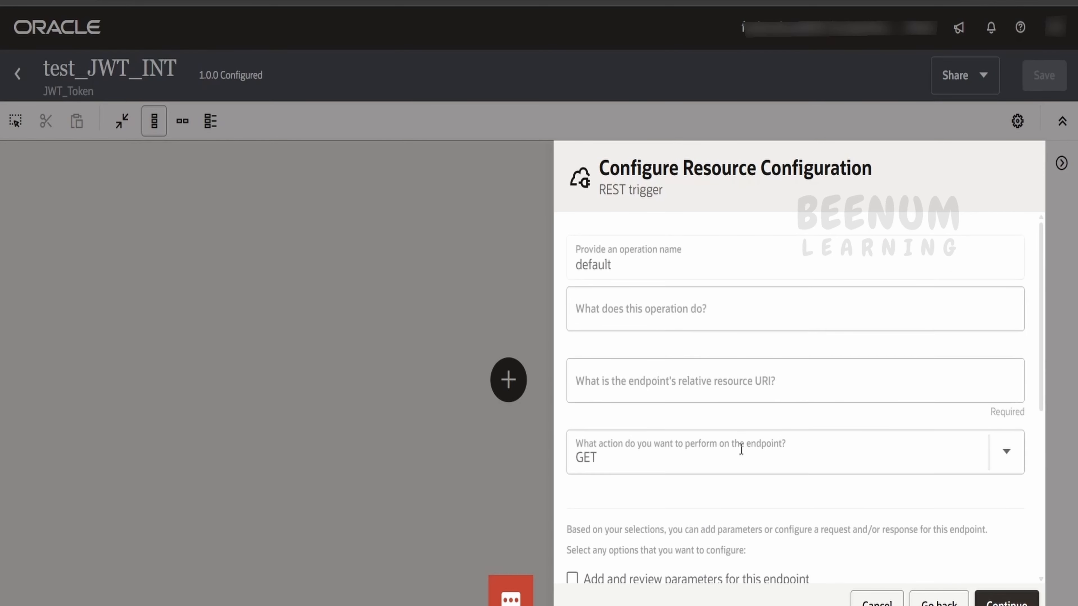
click(649, 392)
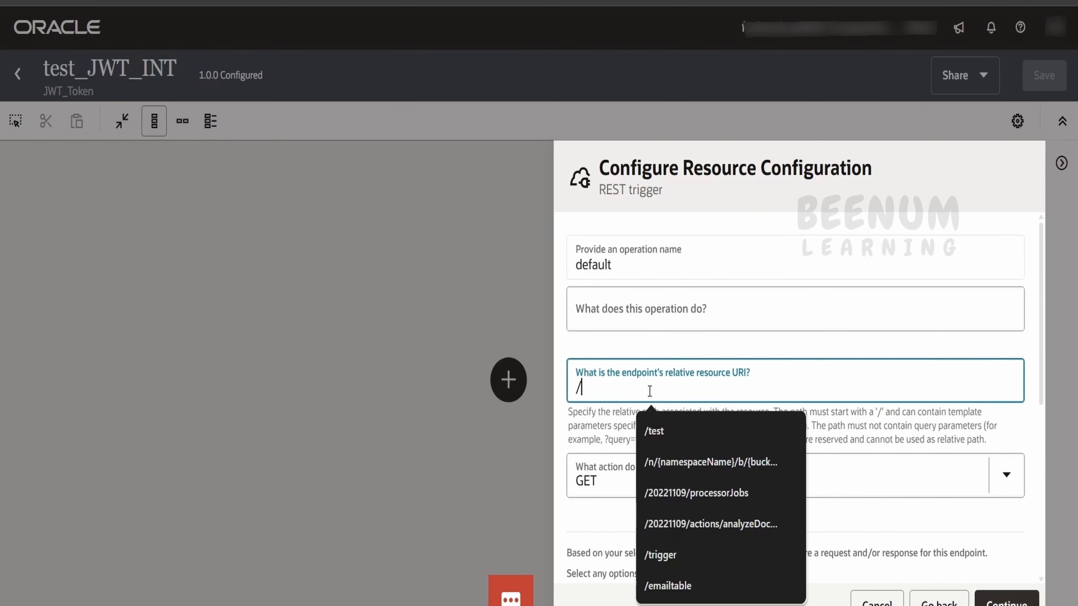
text(/test)
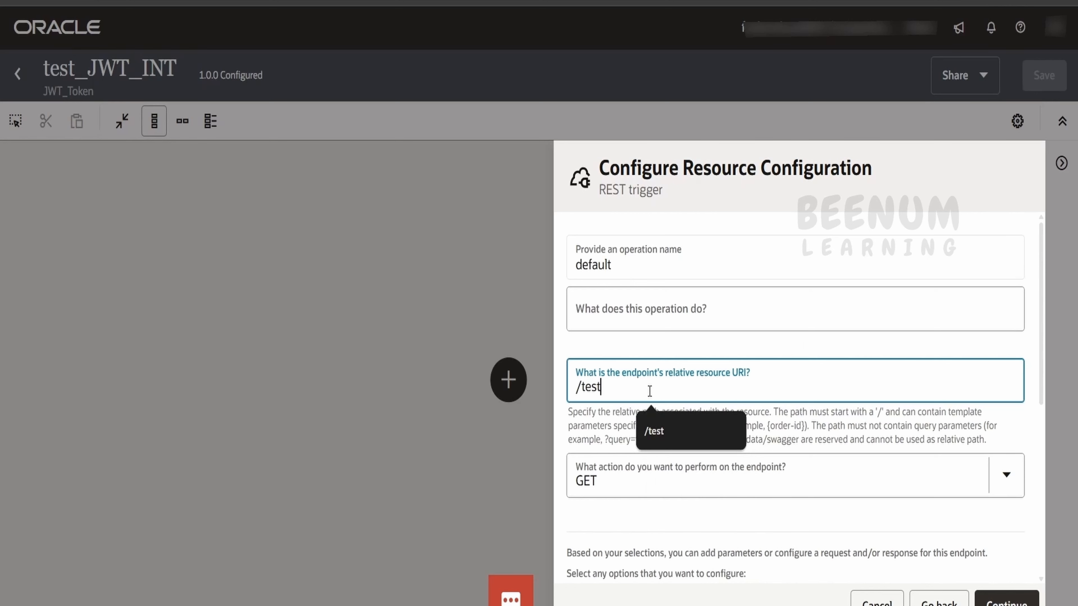
click(994, 507)
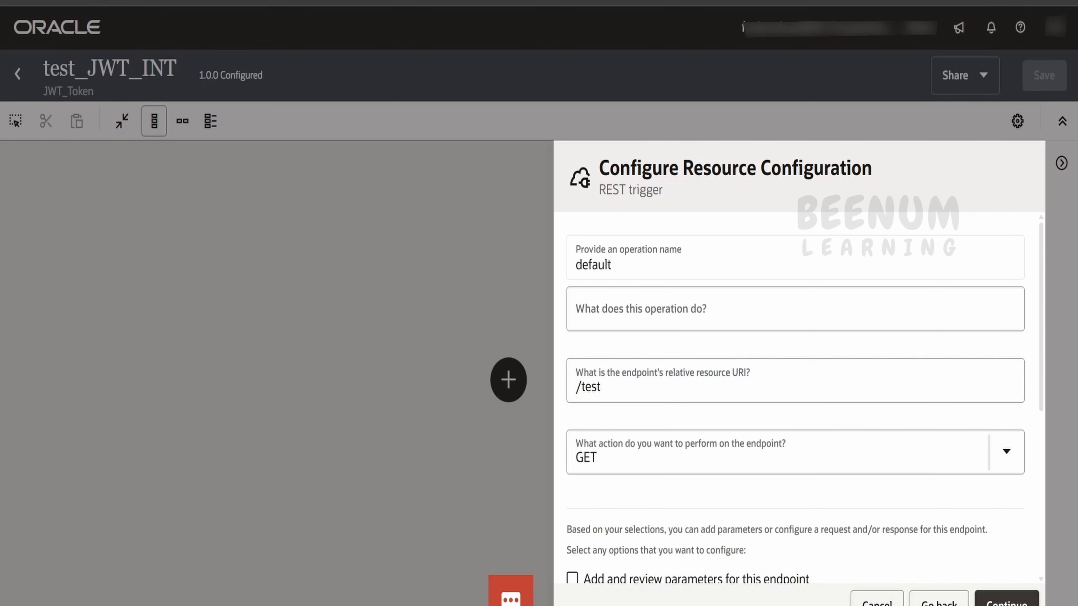
click(1005, 603)
click(1013, 603)
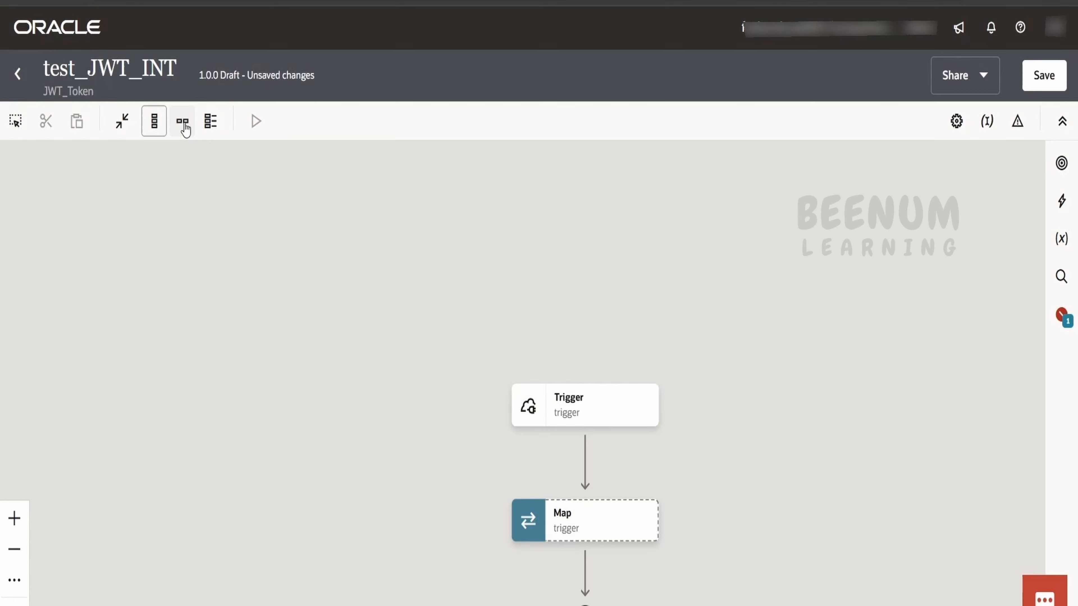
Step: Add an invoke on OIC_REST_JWT_CONN after the trigger, with endpoint Invoke_JWT_CONN
click(183, 122)
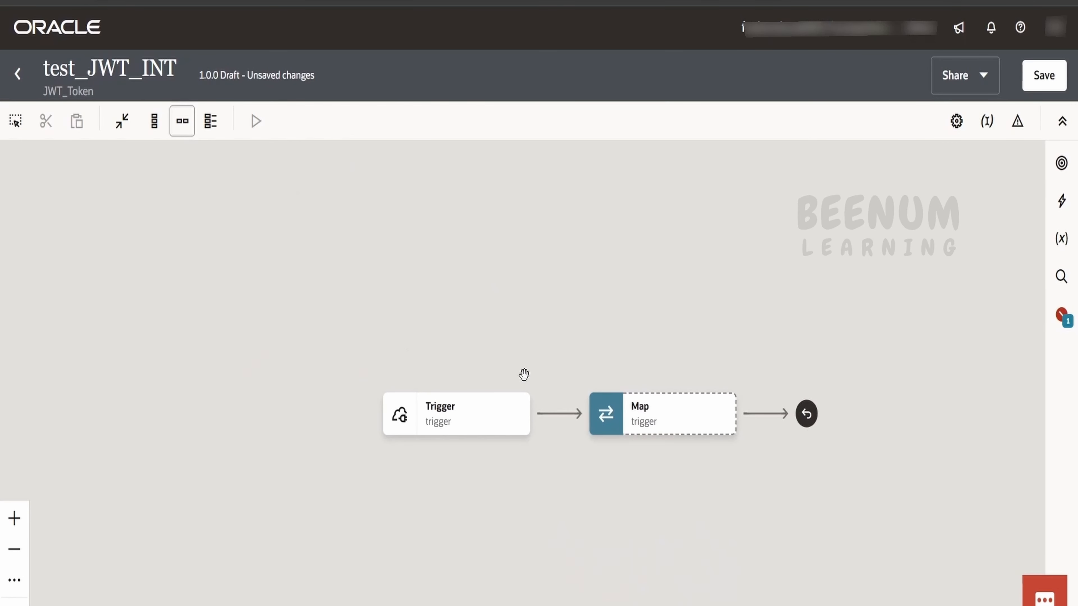
click(558, 414)
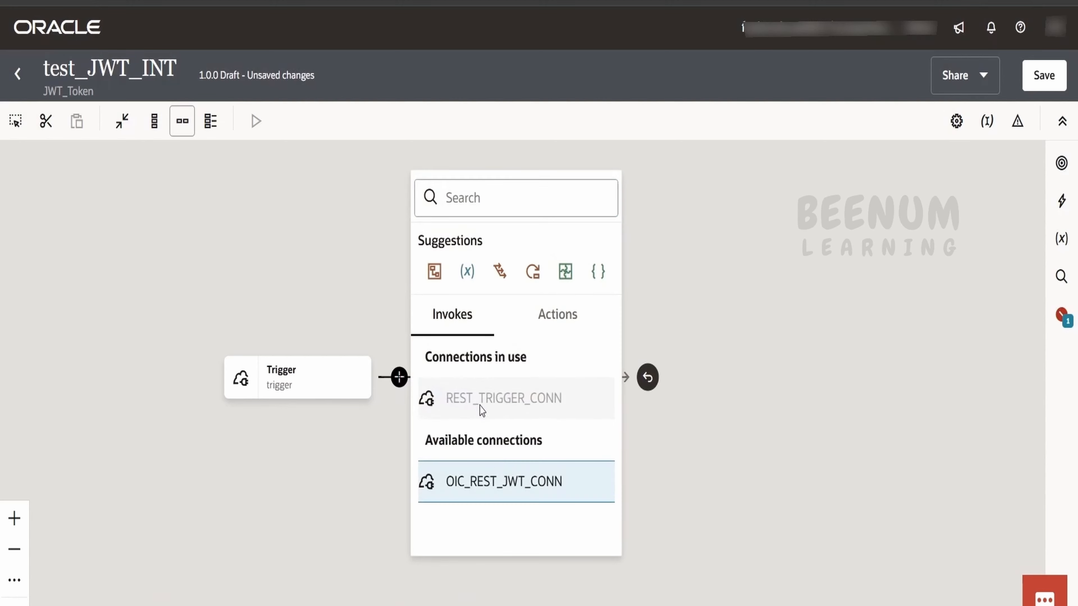
click(500, 488)
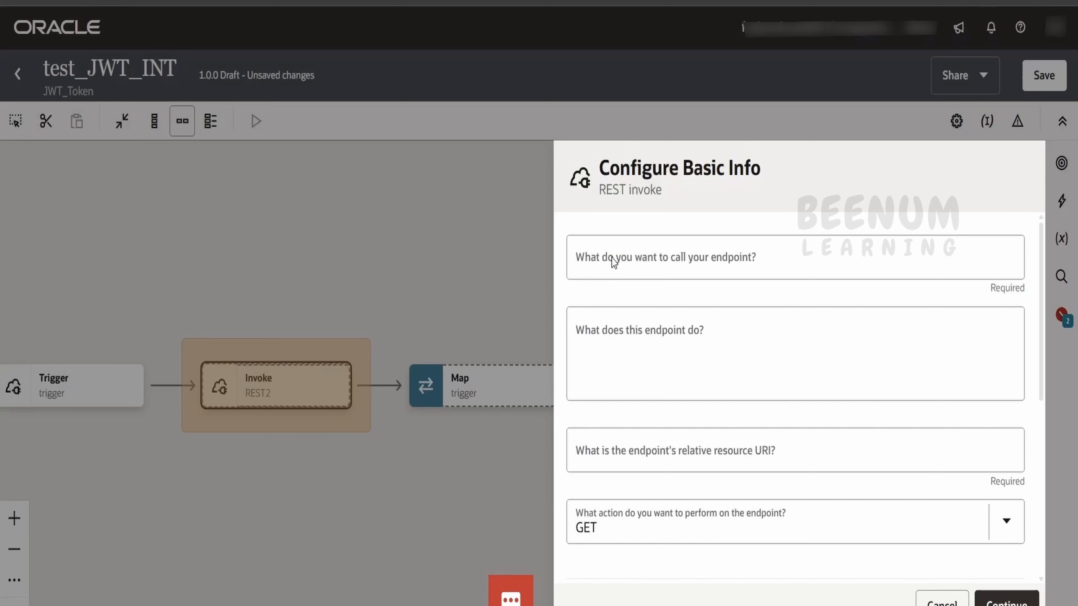
click(609, 257)
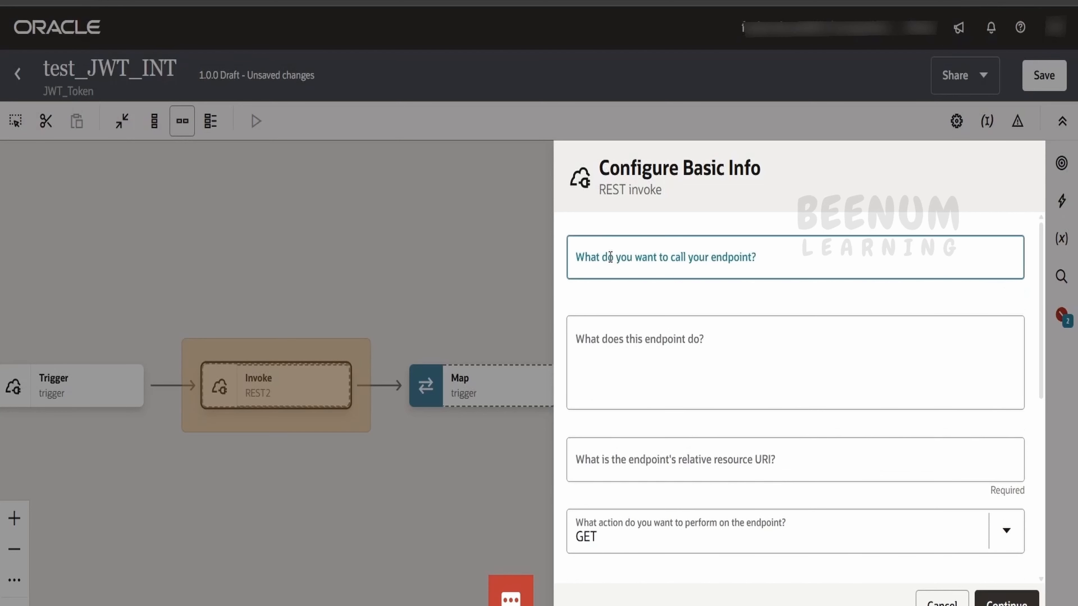
text(Invoke_)
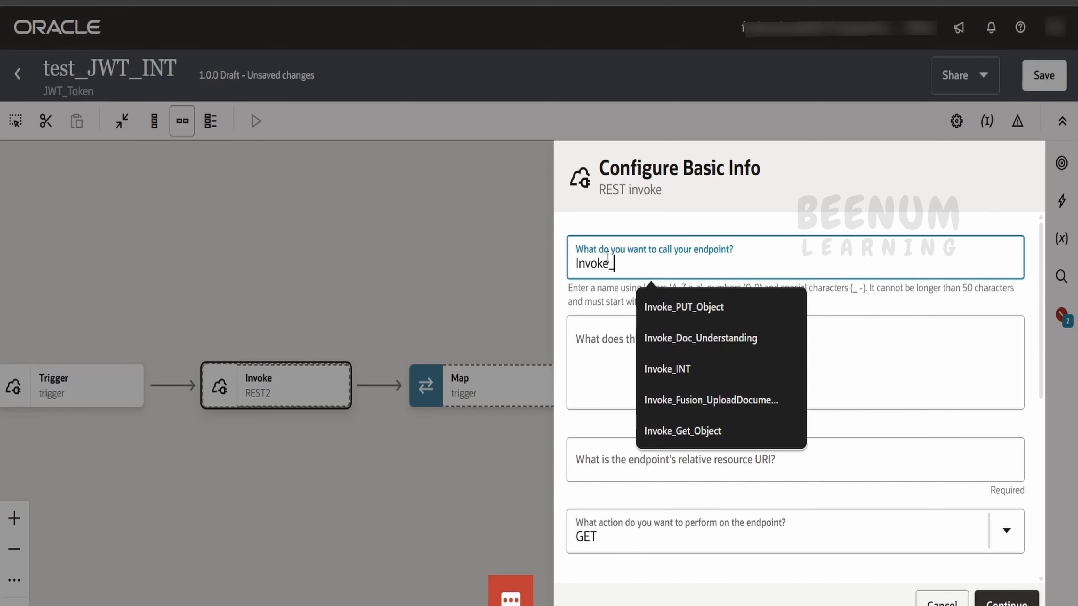
text(JWT_CONN)
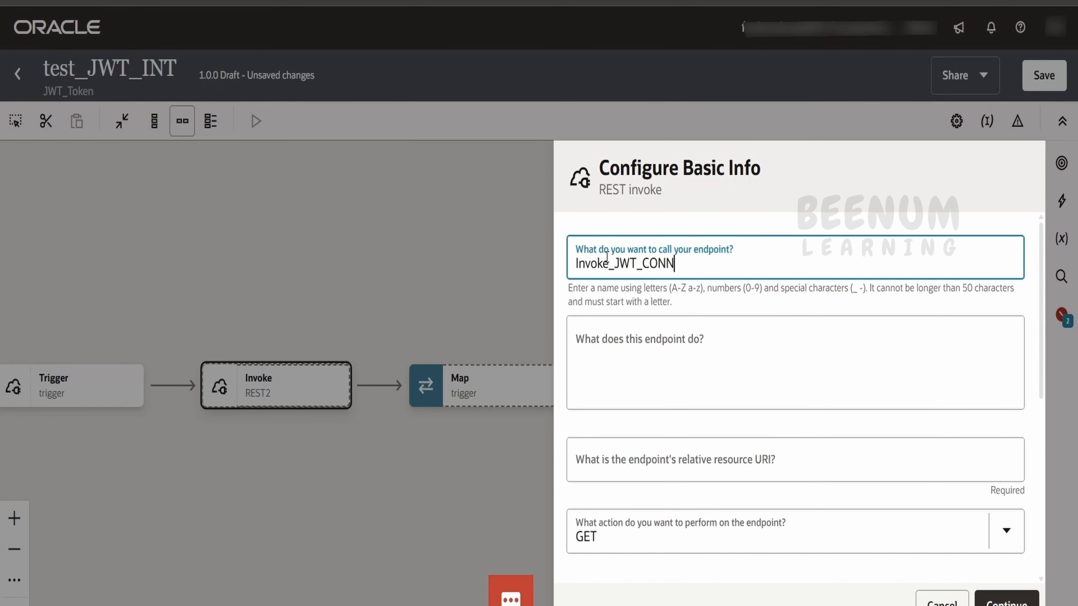
Step: Copy the Retrieve Integrations endpoint path from the Help Center API docs
scroll(655, 455, down, 4)
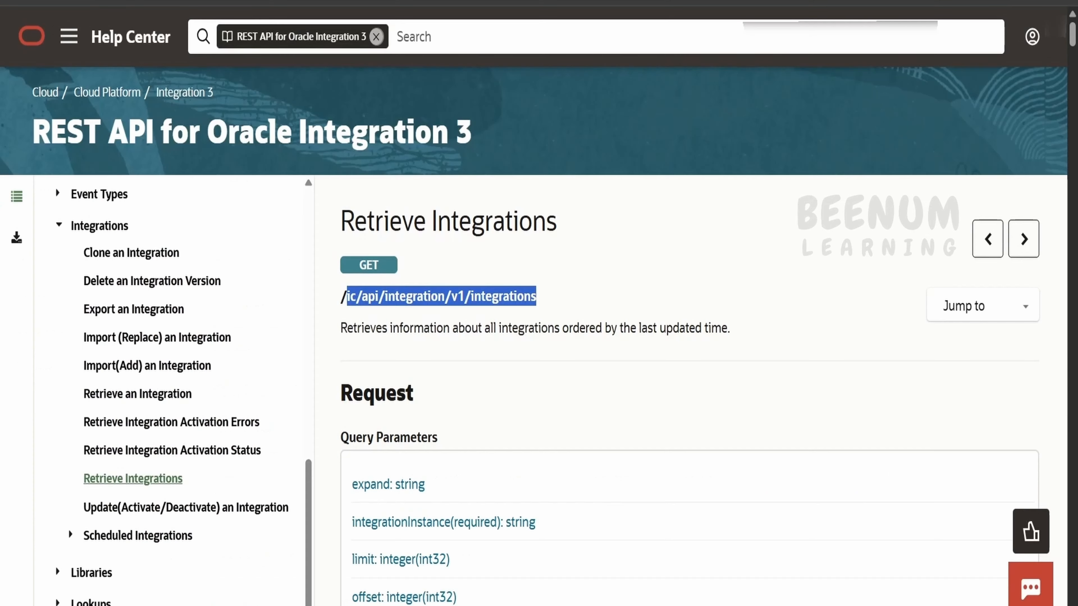
triple_click(391, 304)
key(ctrl+c)
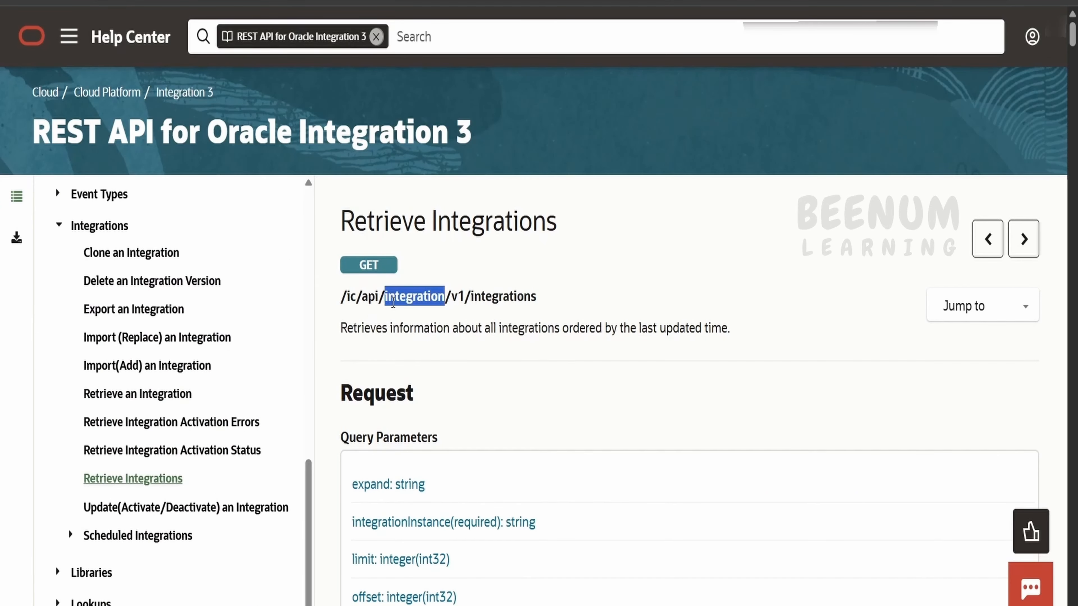
click(477, 605)
click(661, 564)
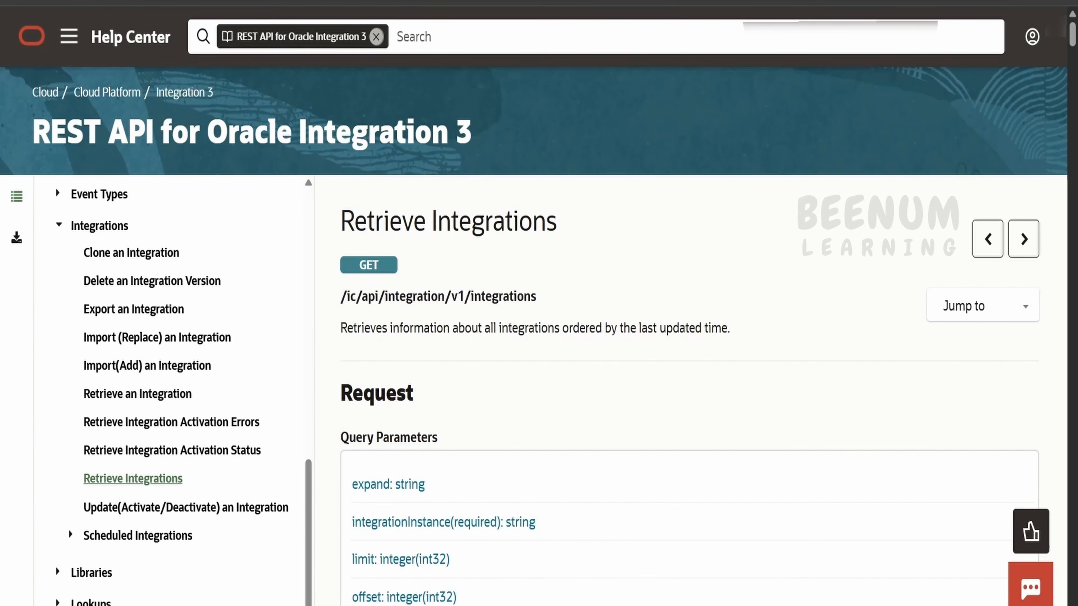
click(477, 605)
click(554, 573)
scroll(707, 415, up, 1)
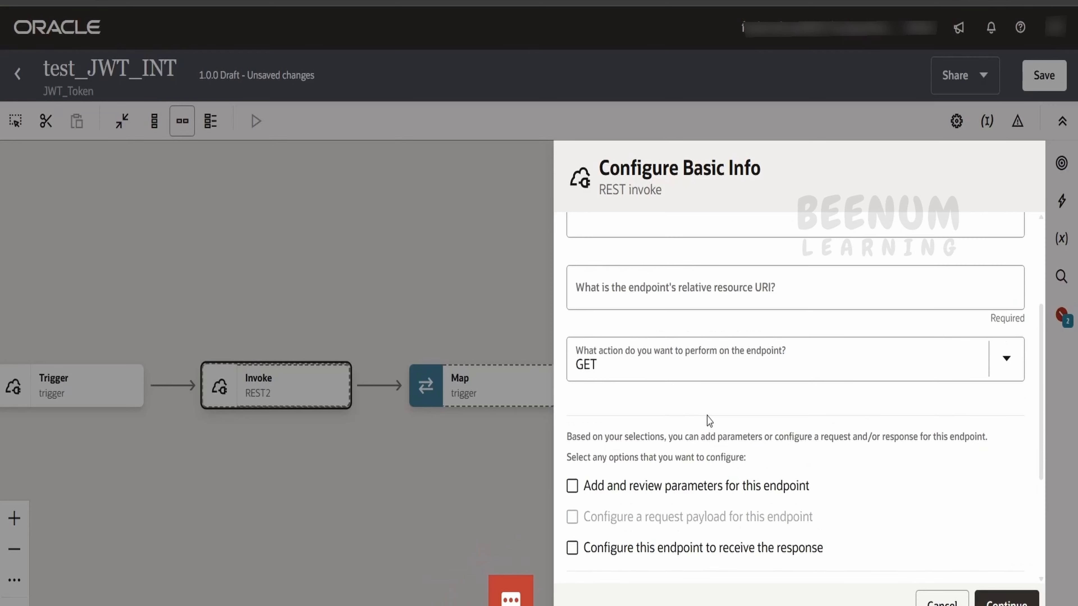
Step: Give the invoke resource URI /ic/api/integration/v1/integrations, finish it, and edit its new Map
click(624, 294)
key(ctrl+v)
scroll(580, 556, up, 4)
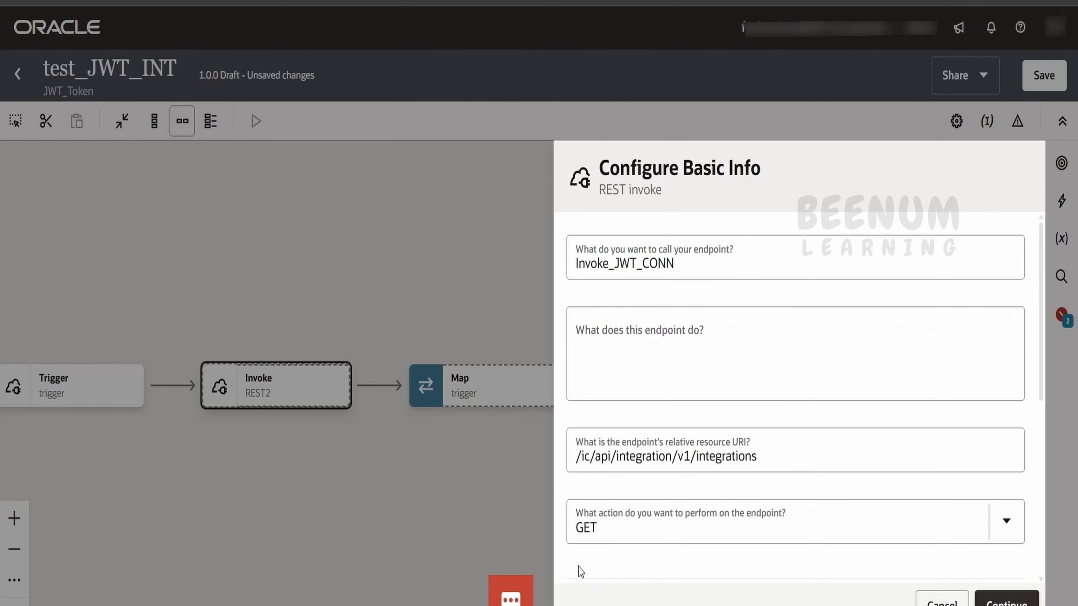
scroll(608, 416, down, 5)
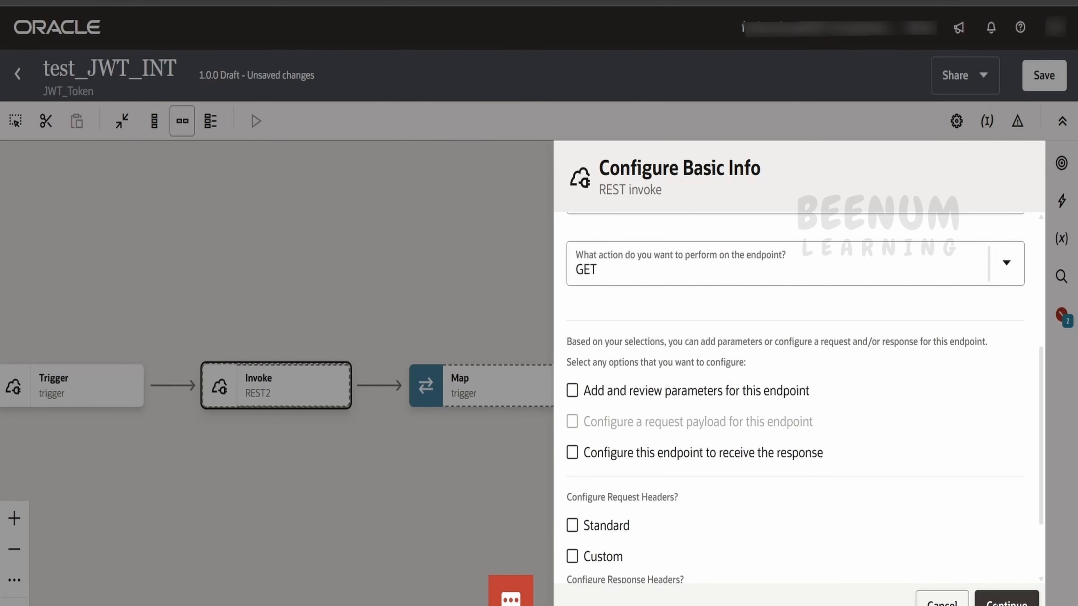
click(1008, 602)
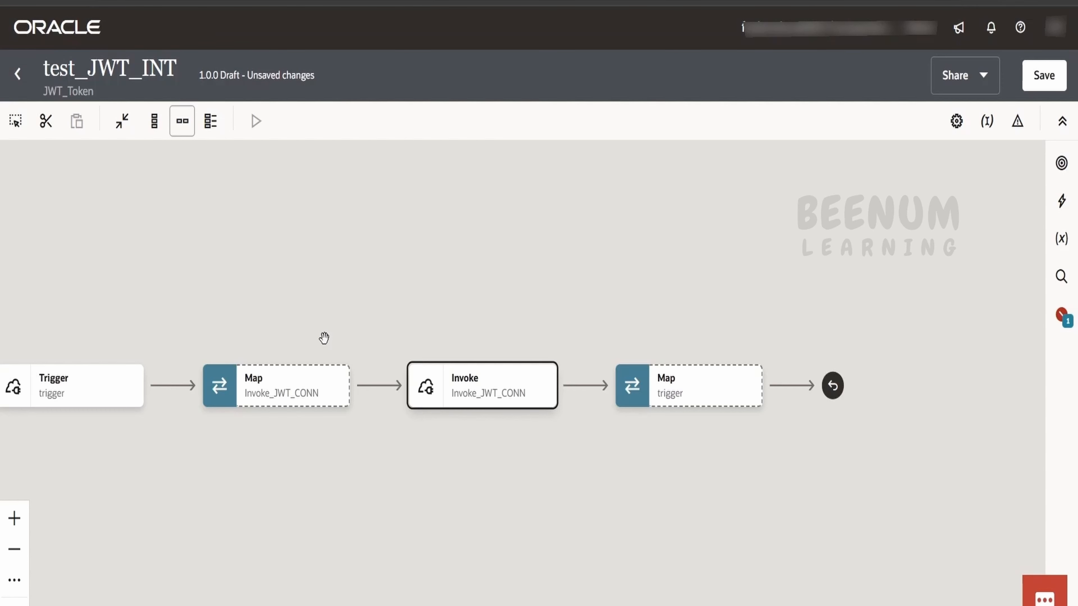
click(344, 400)
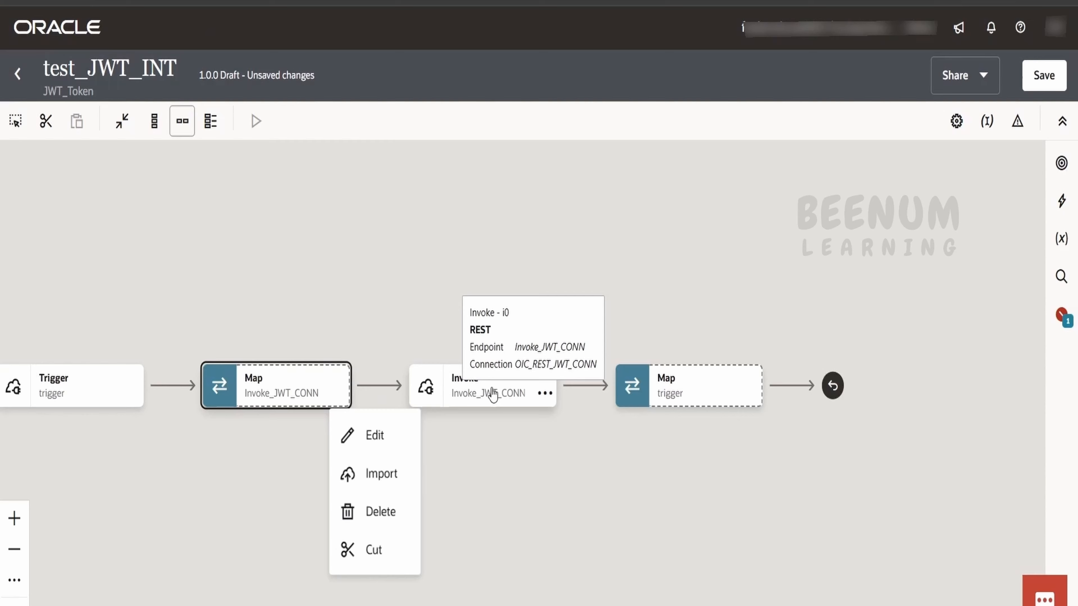
click(366, 445)
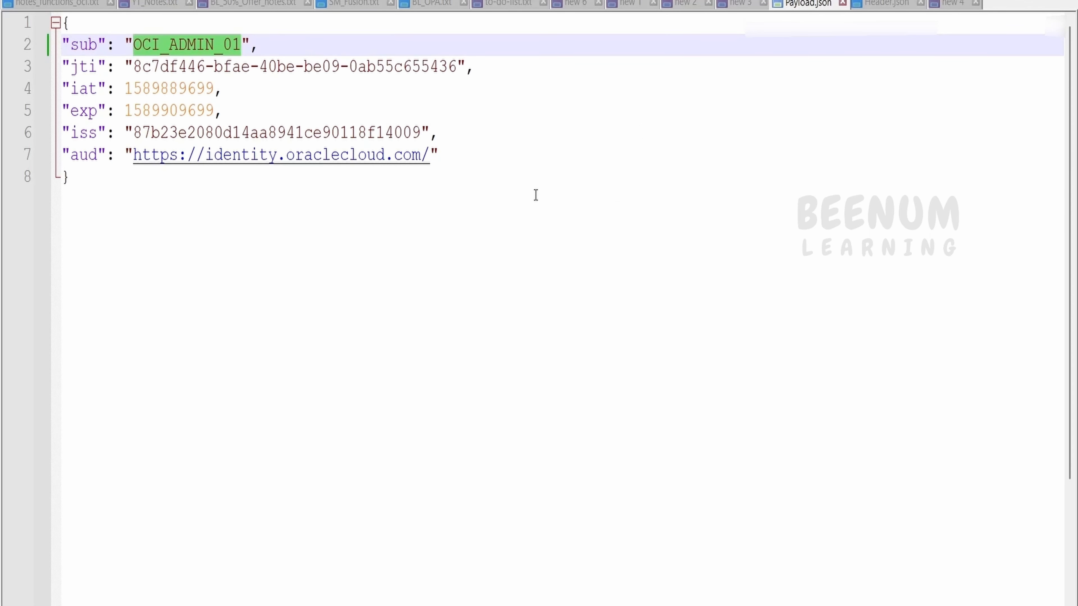
Step: Select the sub value OCI_ADMIN_01 in Payload.json, then return to the mapper in XSLT view
click(112, 233)
key(ctrl+a)
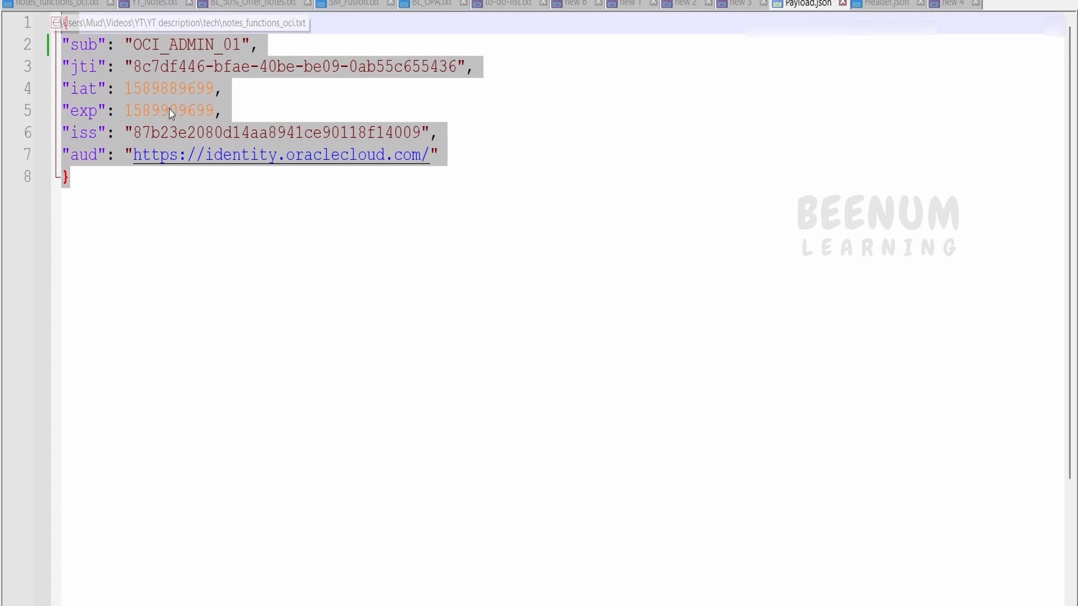
double_click(191, 44)
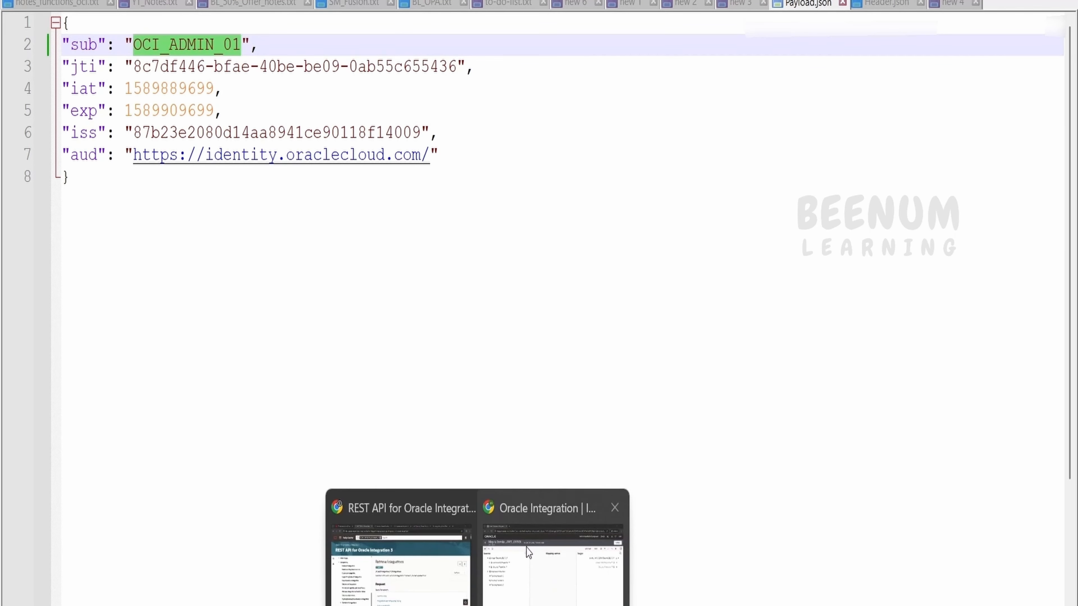
click(537, 542)
click(869, 132)
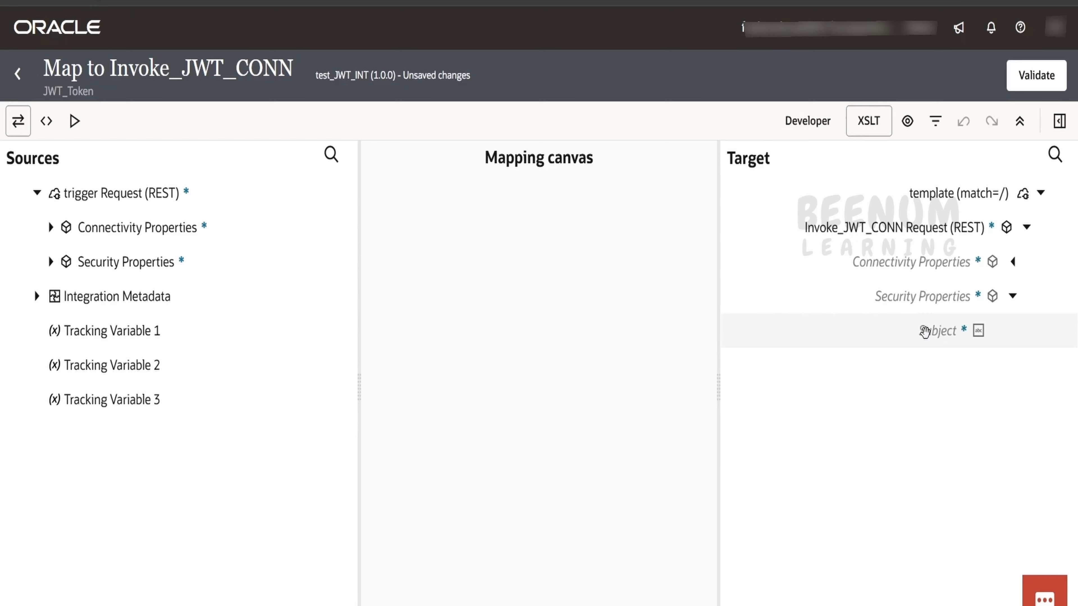
Step: Map the trigger's Subject security property onto the invoke's Subject, then delete that mapping
click(50, 261)
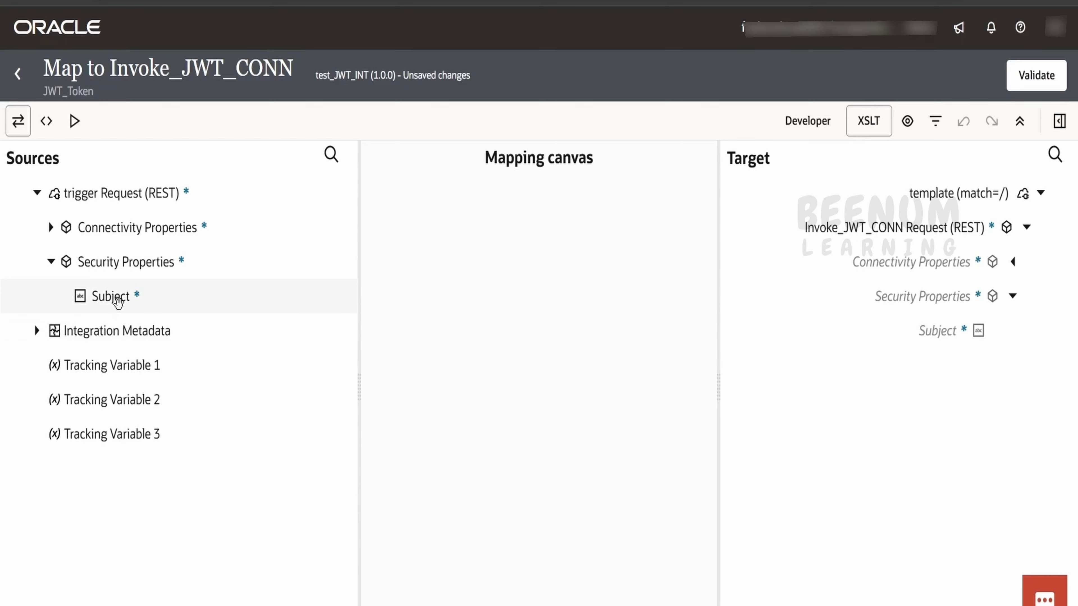
drag(119, 296, 918, 329)
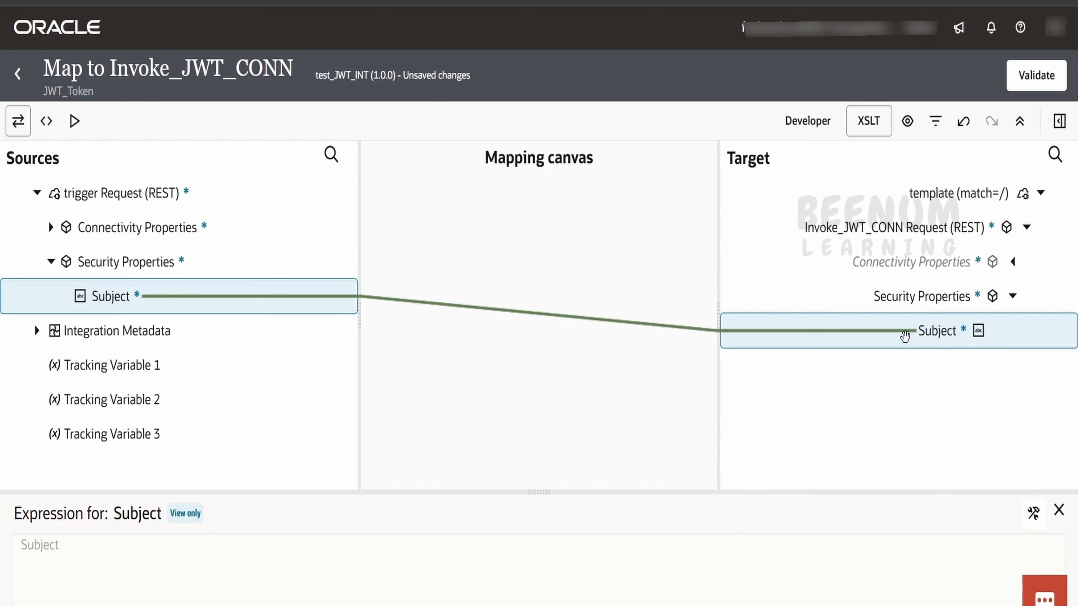
right_click(936, 330)
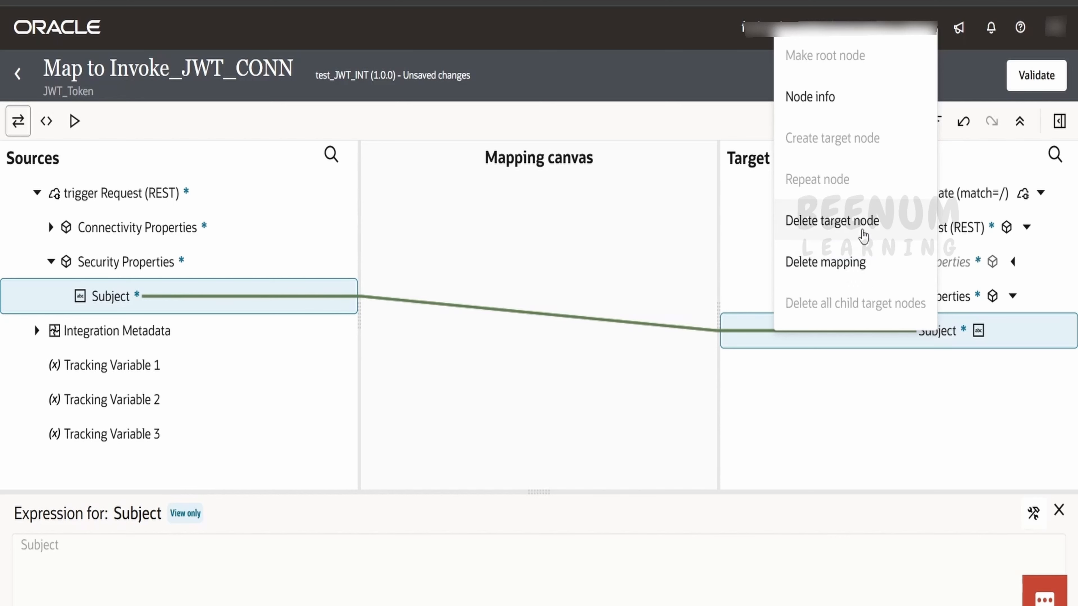
click(851, 234)
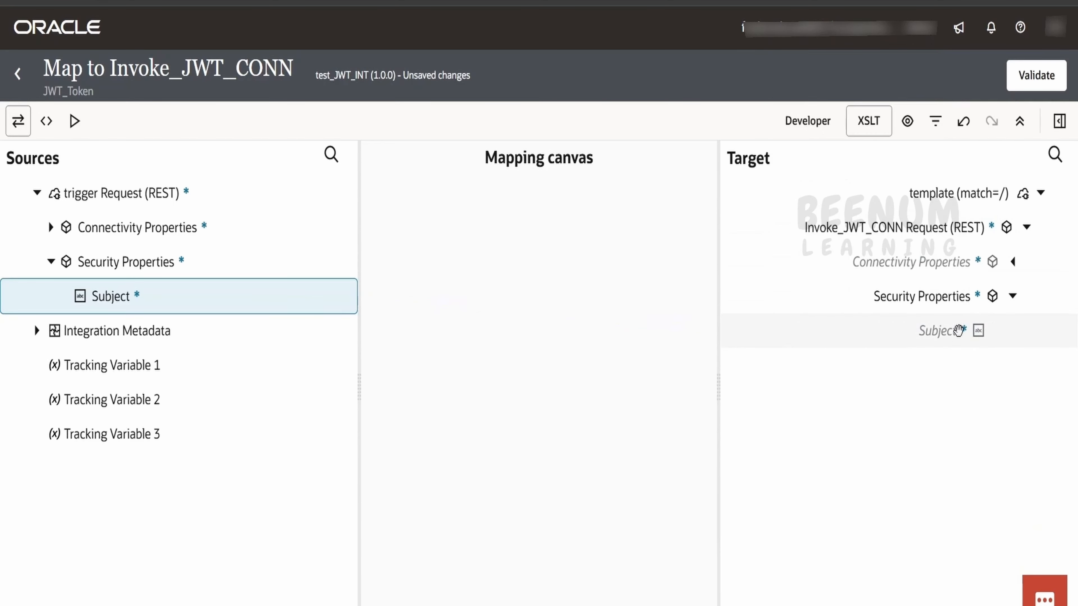
Step: Create the target Subject node and set its expression to a quoted e-mail address literal
click(941, 329)
right_click(896, 319)
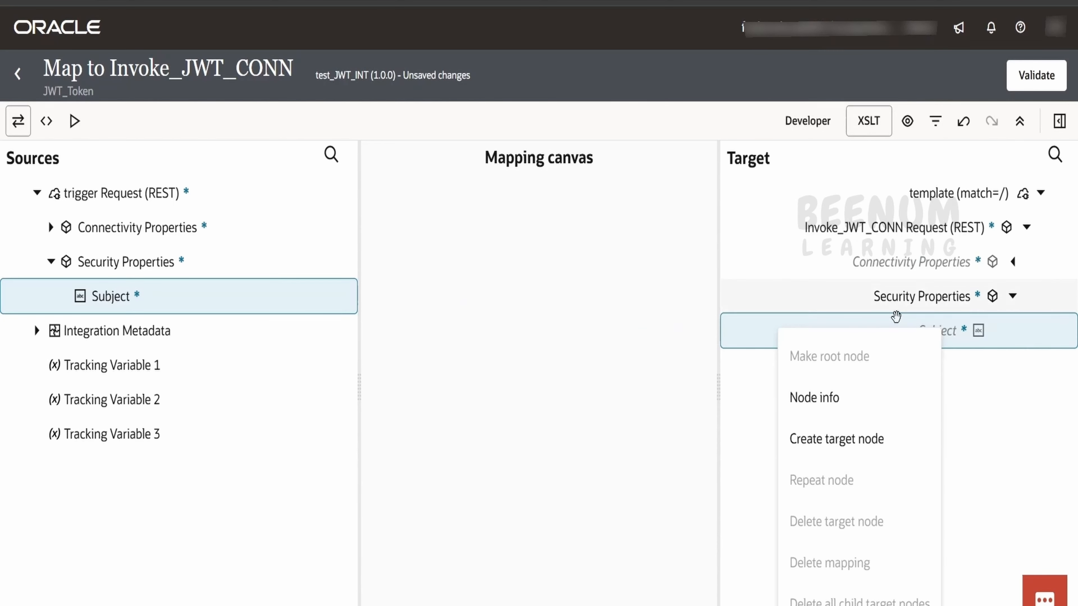
click(852, 440)
click(1033, 512)
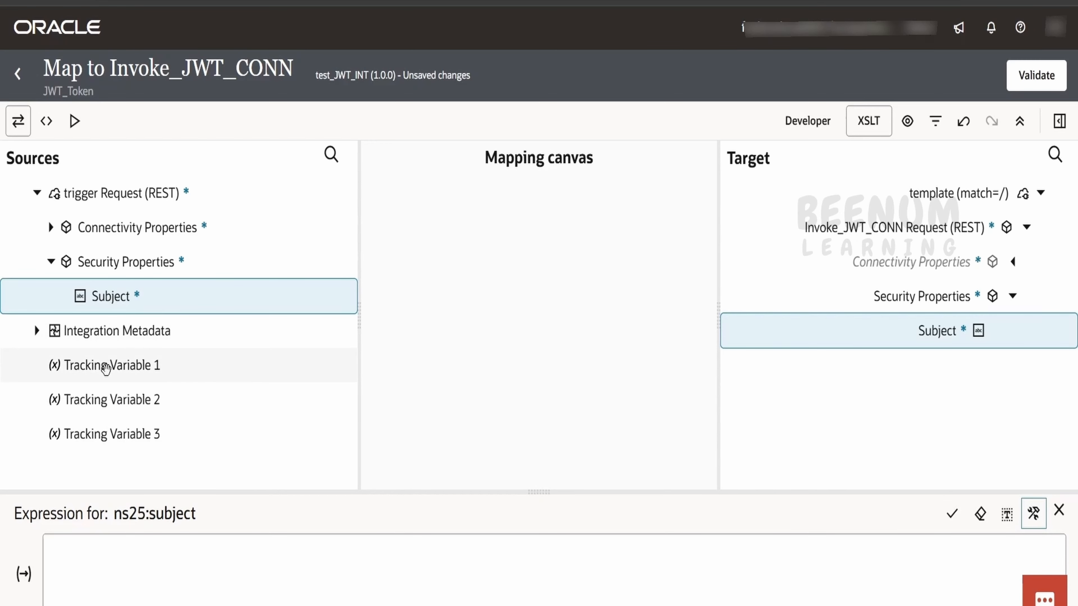
drag(111, 366, 145, 580)
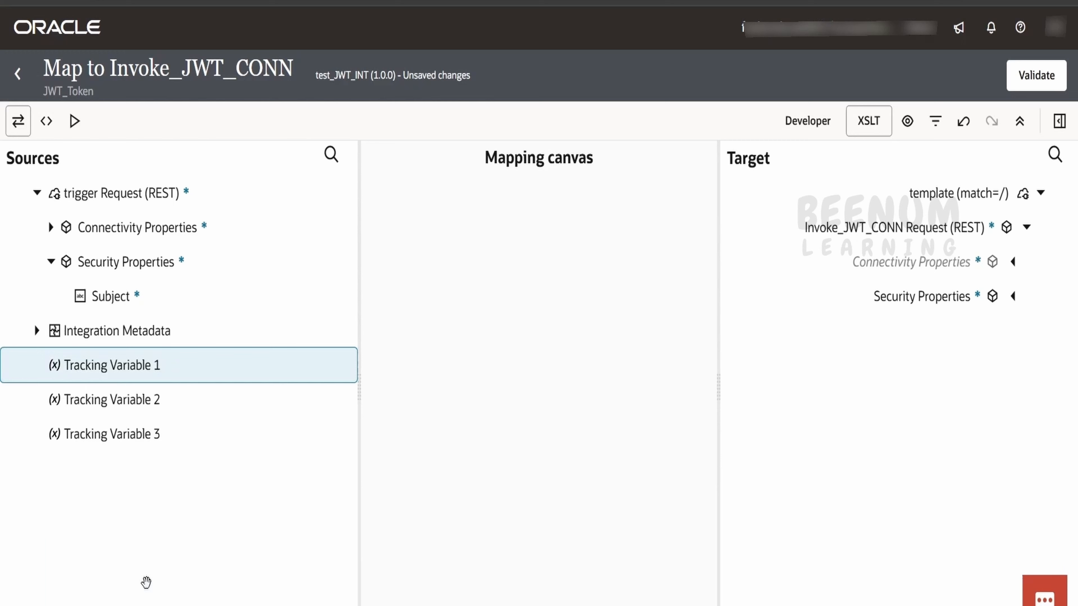
click(169, 559)
key(ctrl+a)
key(BackSpace)
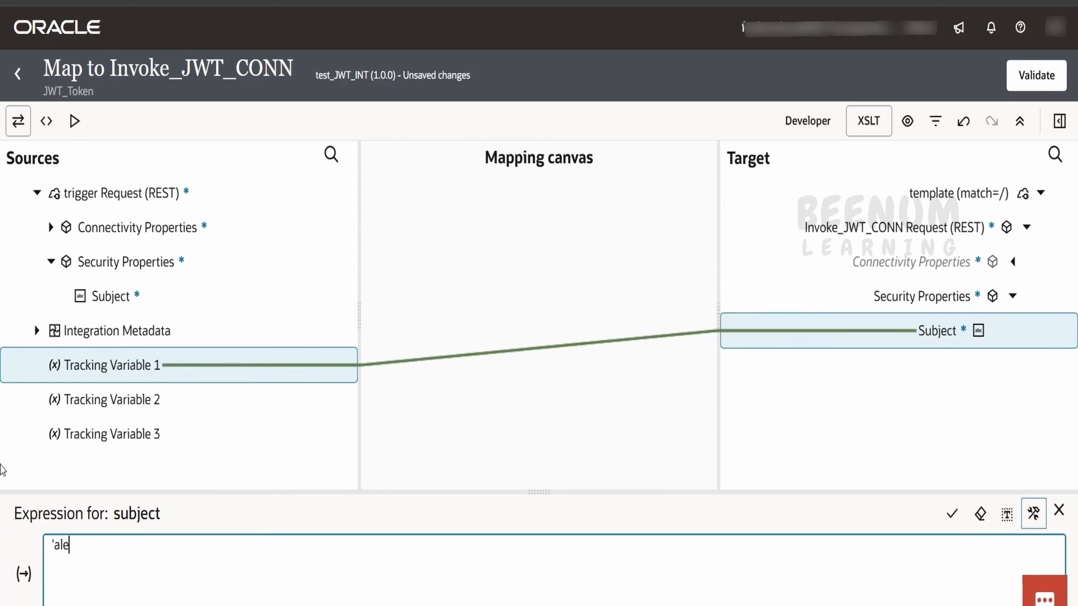
text('alex@example.com')
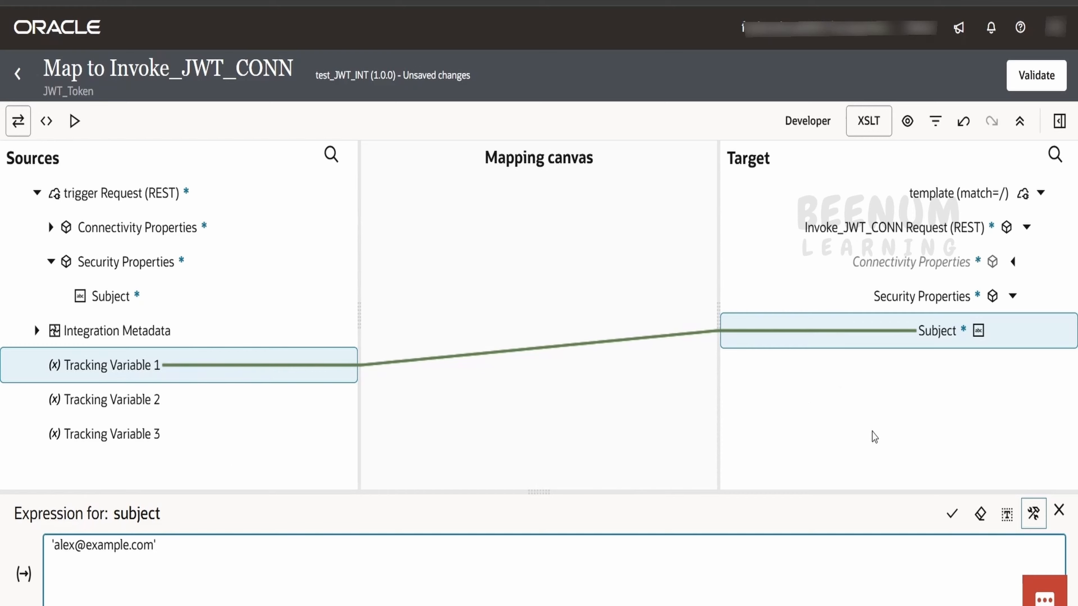
click(951, 513)
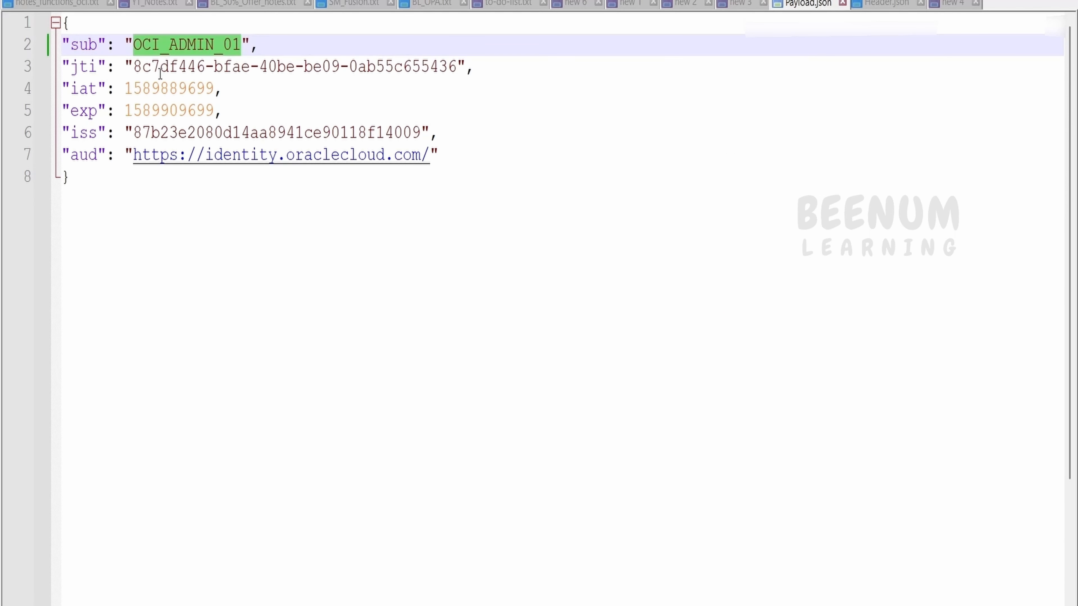
Step: In Payload.json, select the sub entry OCI_ADMIN_01 on line 2
double_click(160, 68)
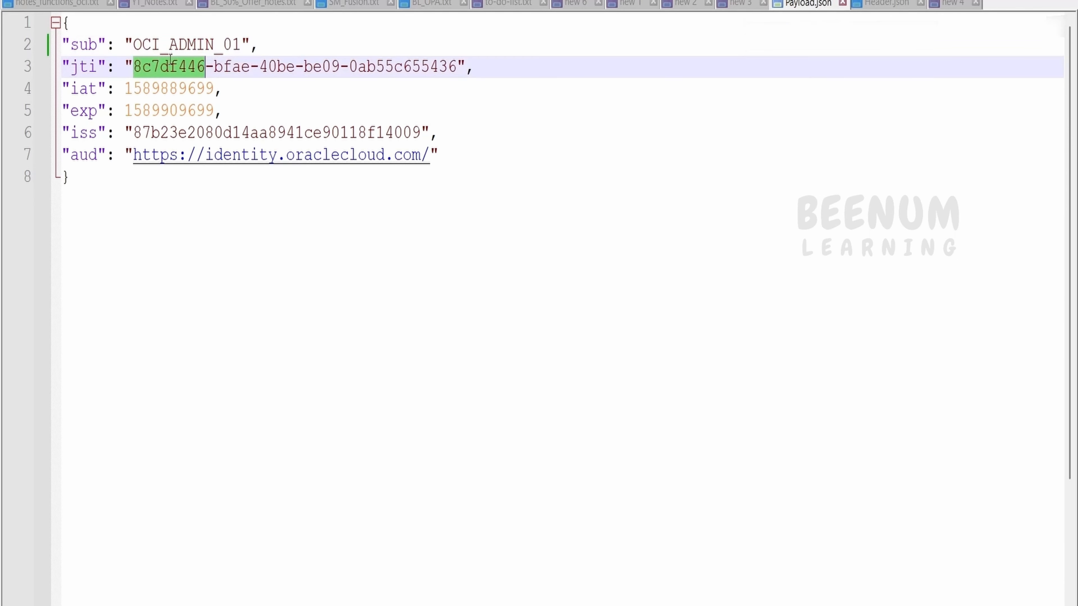
double_click(177, 46)
drag(250, 46, 62, 45)
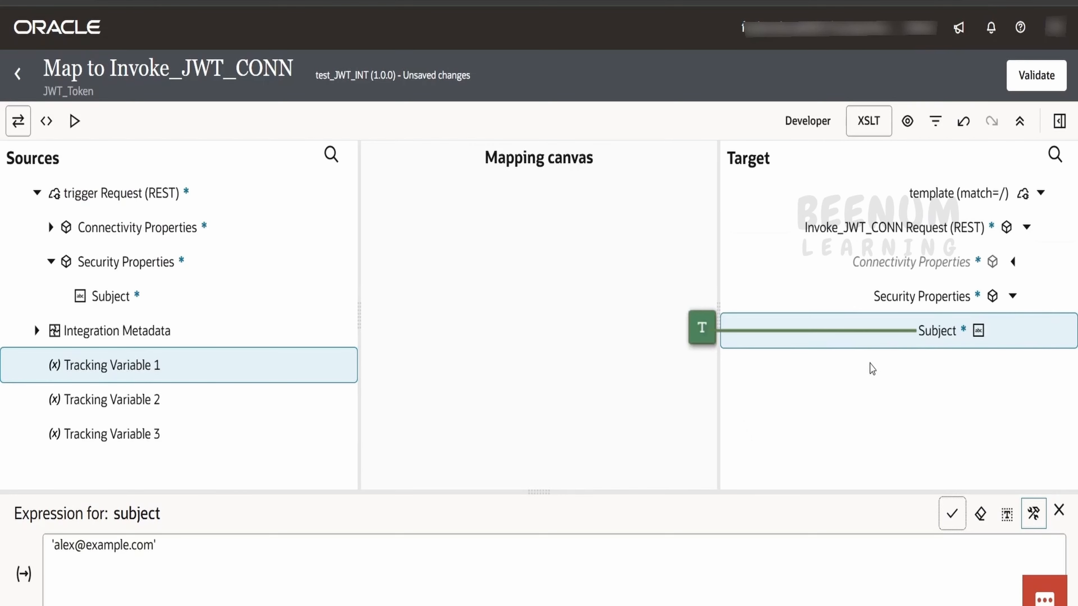
Step: Replace the e-mail literal with the trigger's Subject path in the Subject expression and save the map
click(1034, 527)
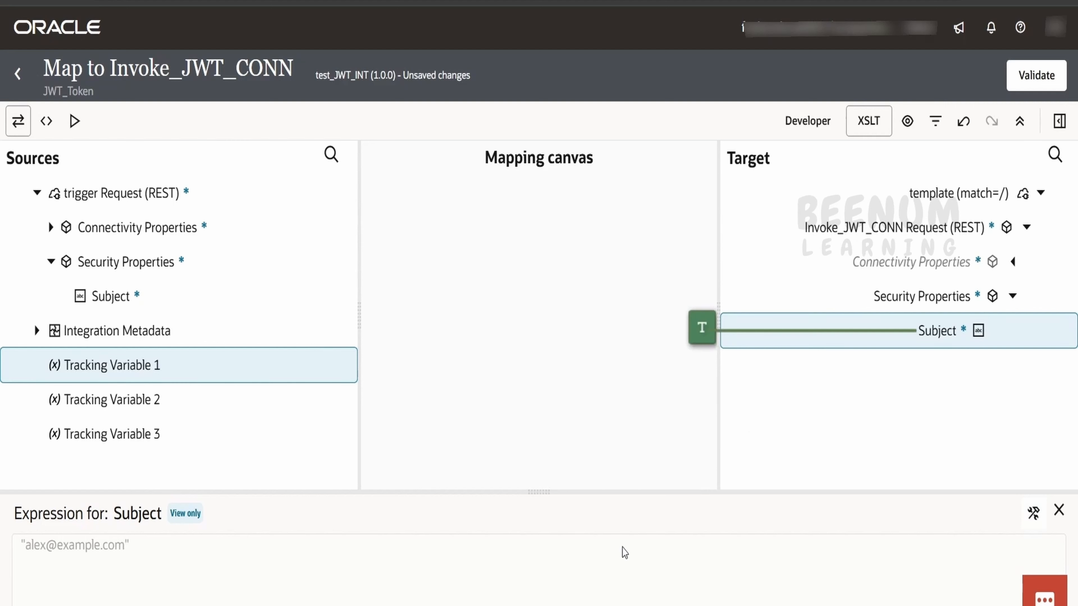
click(623, 551)
key(Delete)
drag(111, 295, 236, 540)
click(943, 515)
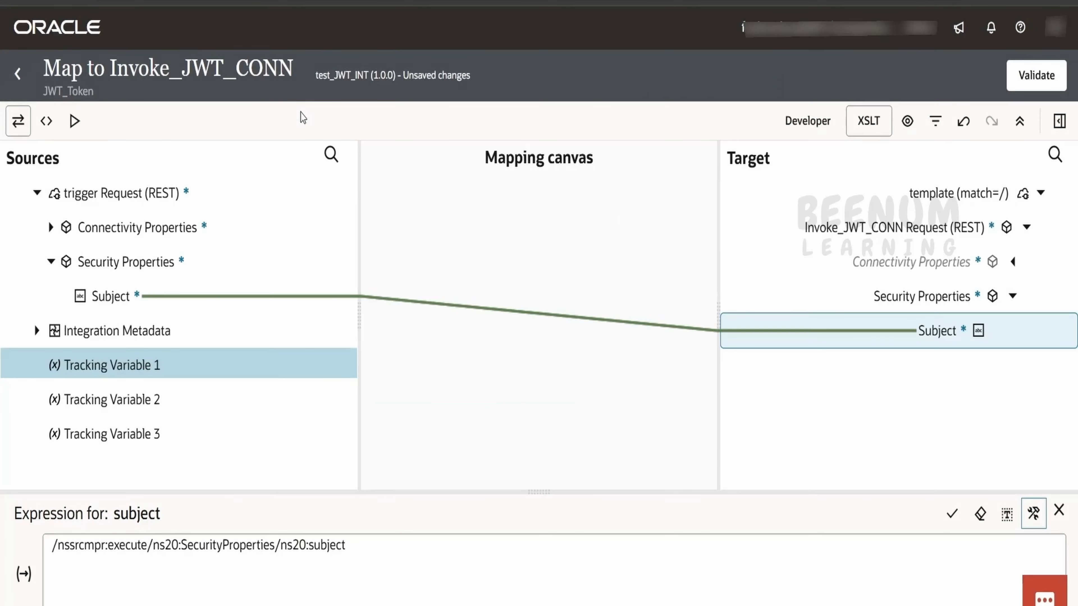
click(24, 80)
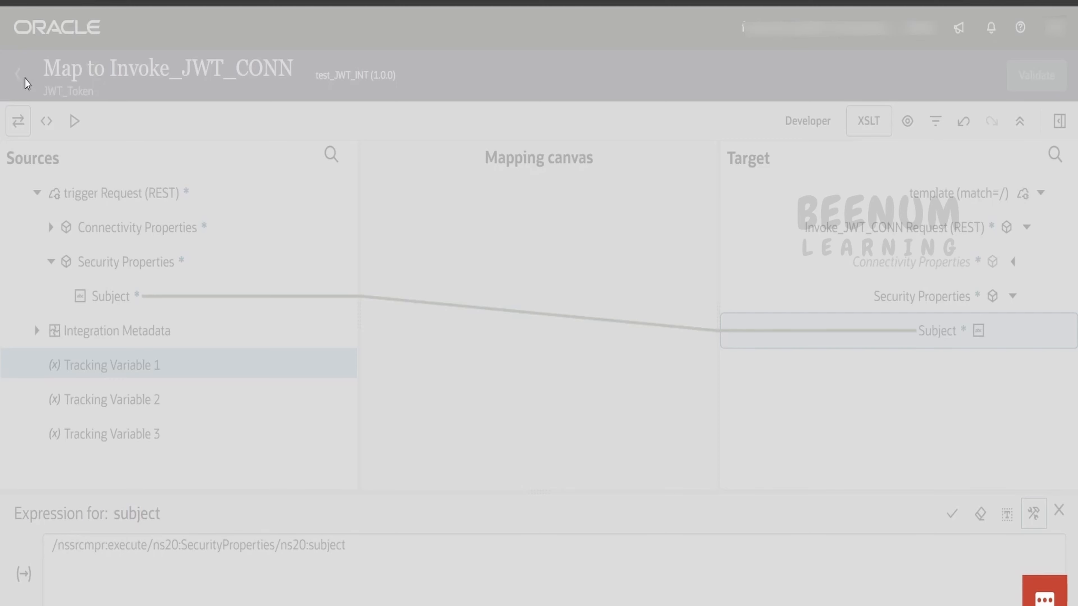